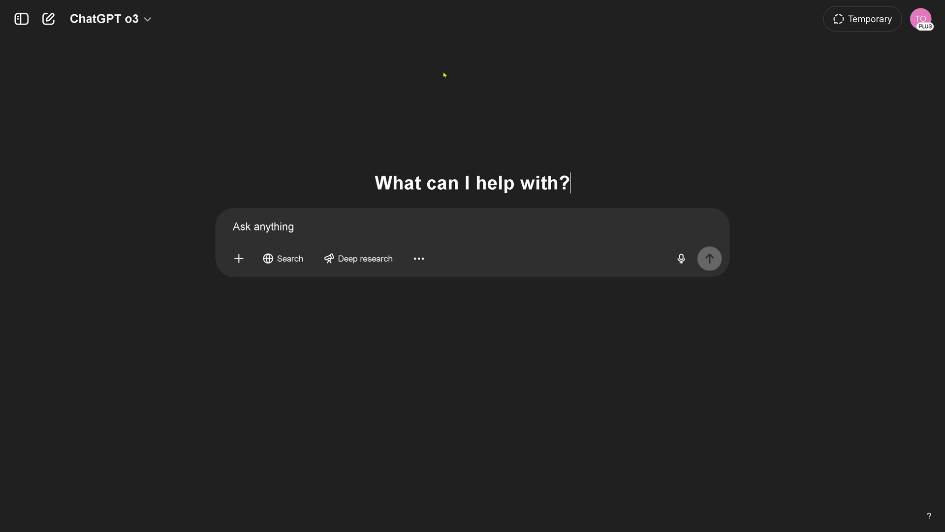
# Keep o3 as the selected model and look over the available extra tools
pyautogui.click(144, 29)
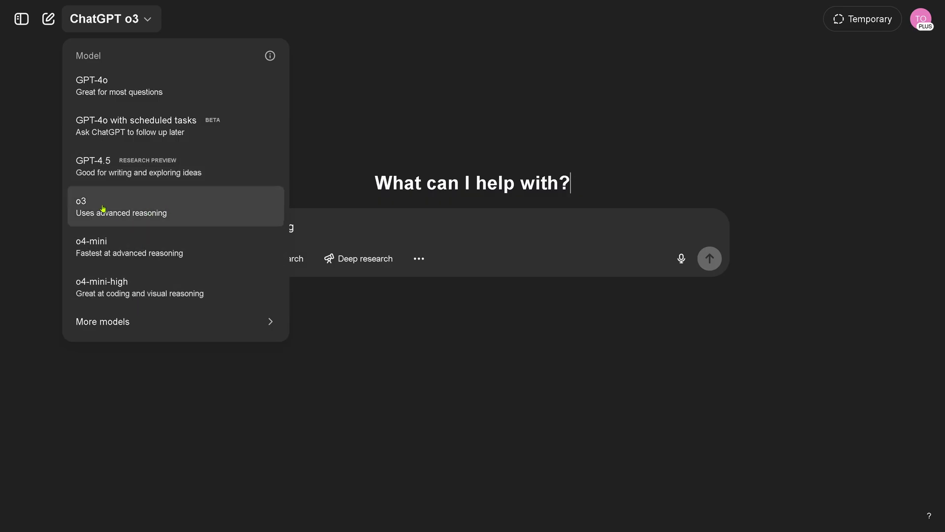
pyautogui.click(178, 212)
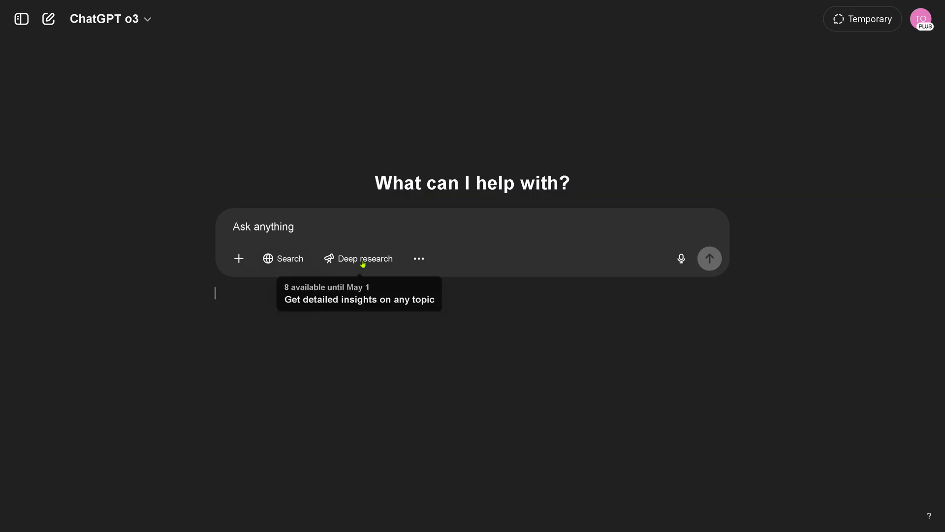
pyautogui.click(418, 259)
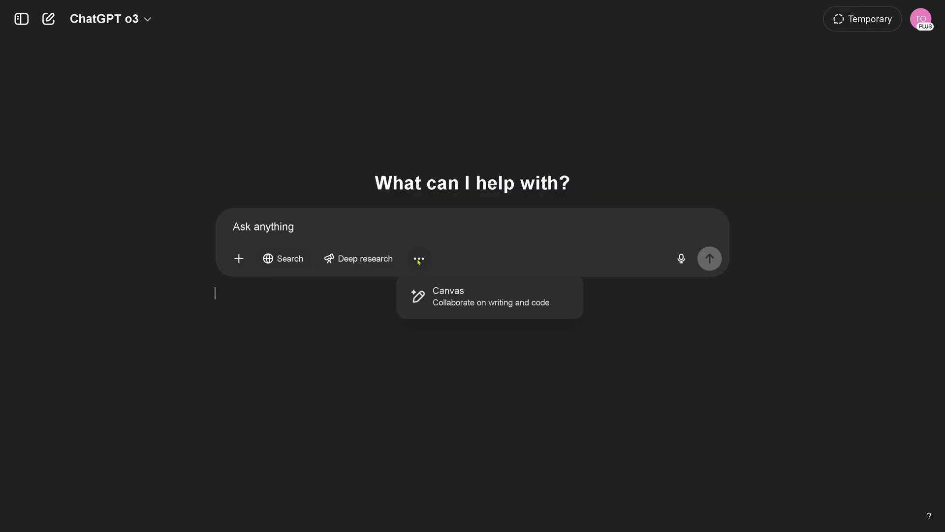
# Paste the Mysteries of the Seven Artifacts logic-test prompt and send it to o3
pyautogui.click(270, 223)
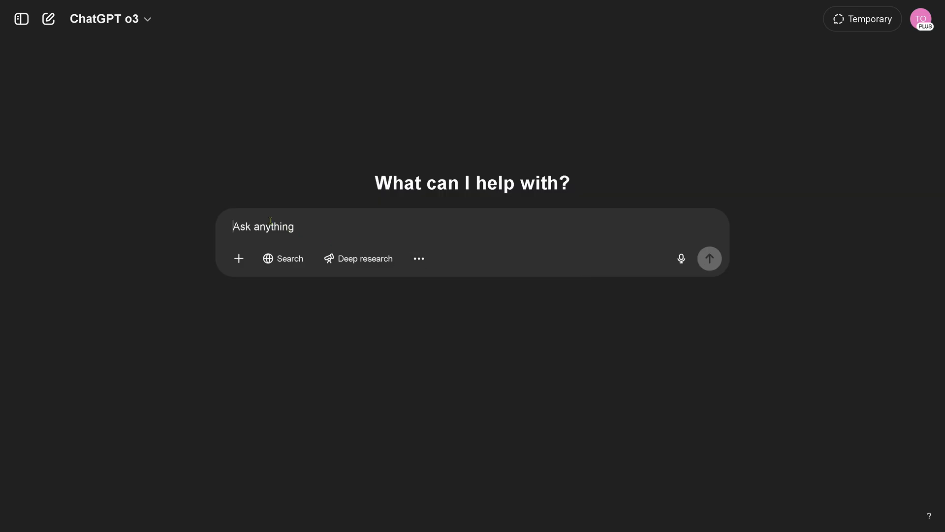
pyautogui.rightClick(270, 222)
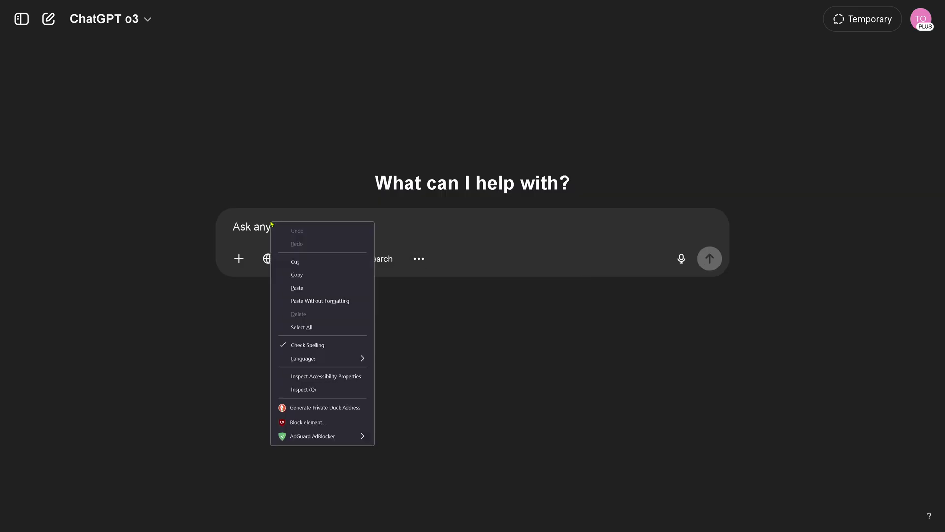
pyautogui.click(298, 287)
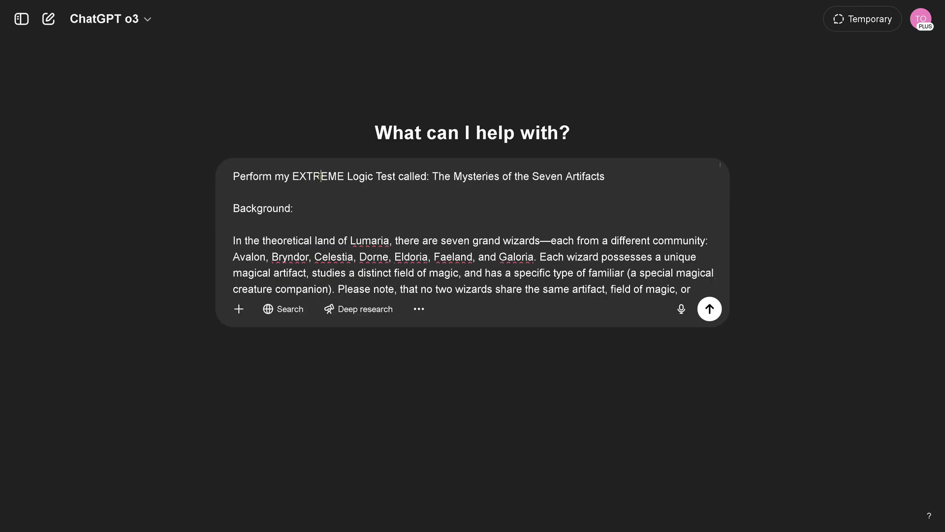
pyautogui.moveTo(321, 176); pyautogui.dragTo(573, 189)
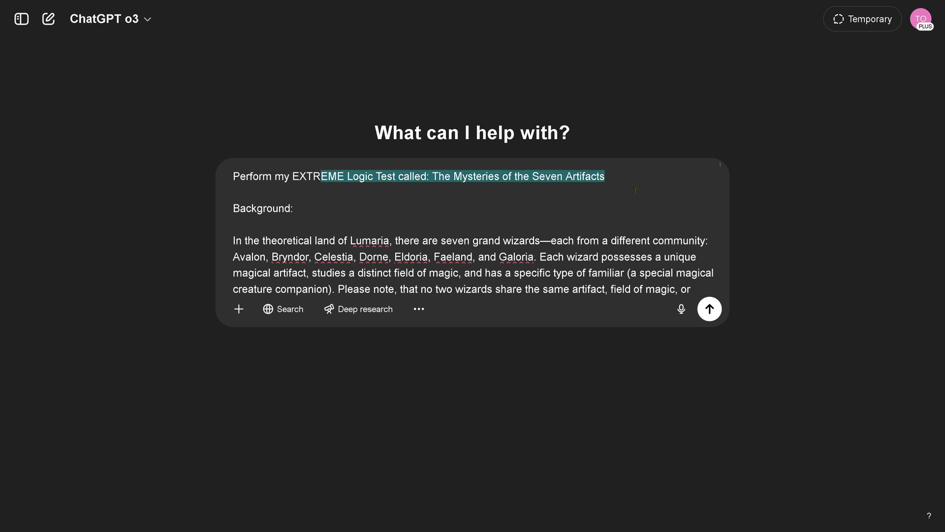
pyautogui.press('Return')
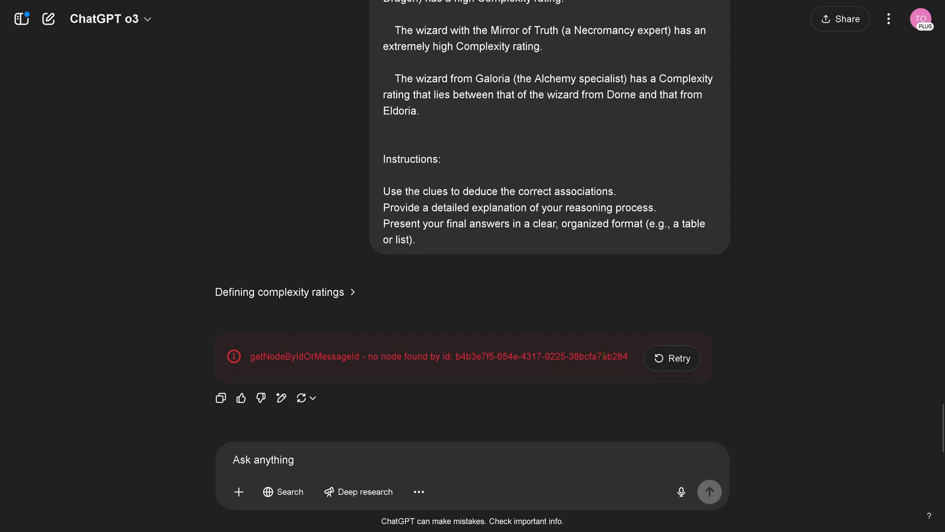
# Retry the errored reply and follow o3's reasoning as it begins its Step 1 outline
pyautogui.click(672, 358)
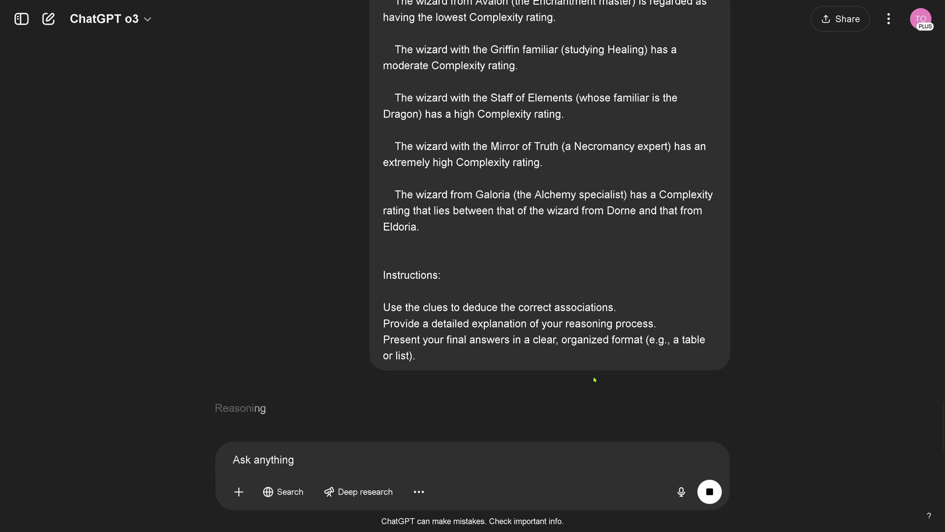
pyautogui.scroll(-2, 394, 377)
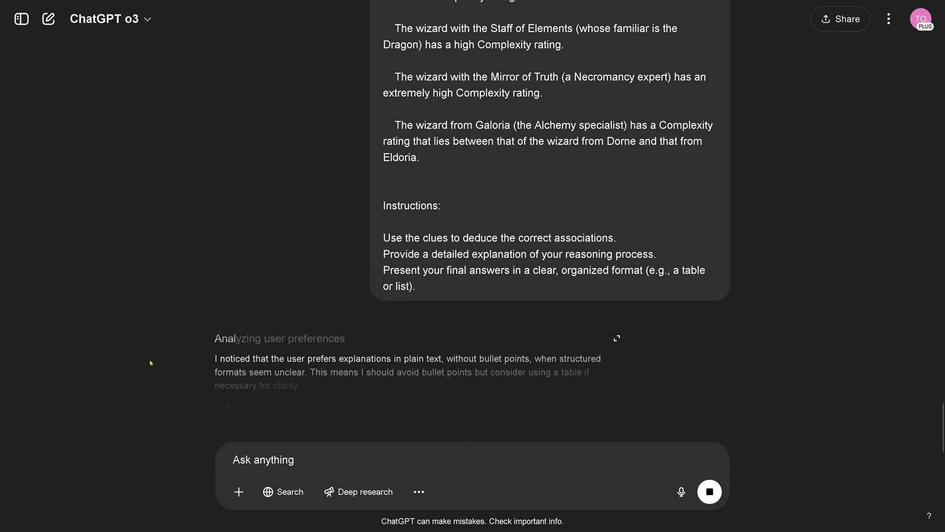
pyautogui.scroll(-2, 150, 363)
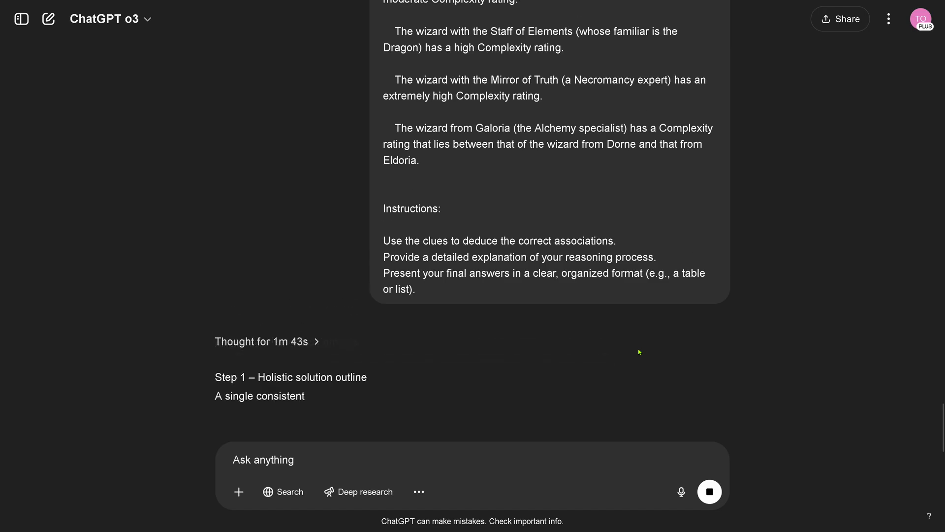
# Follow the streaming answer, highlighting the Step 1 summary and the bullet list of deductions
pyautogui.scroll(-2, 443, 315)
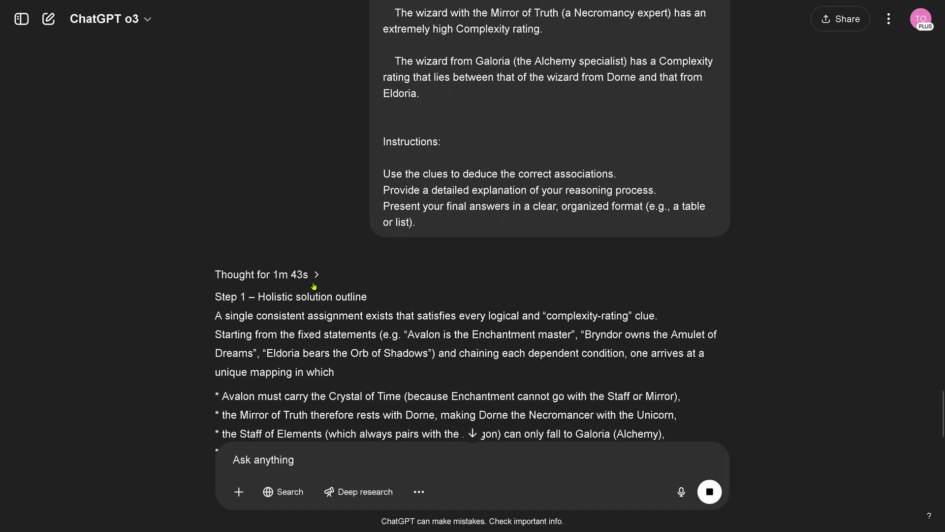
pyautogui.scroll(-1, 178, 365)
pyautogui.scroll(-3, 177, 365)
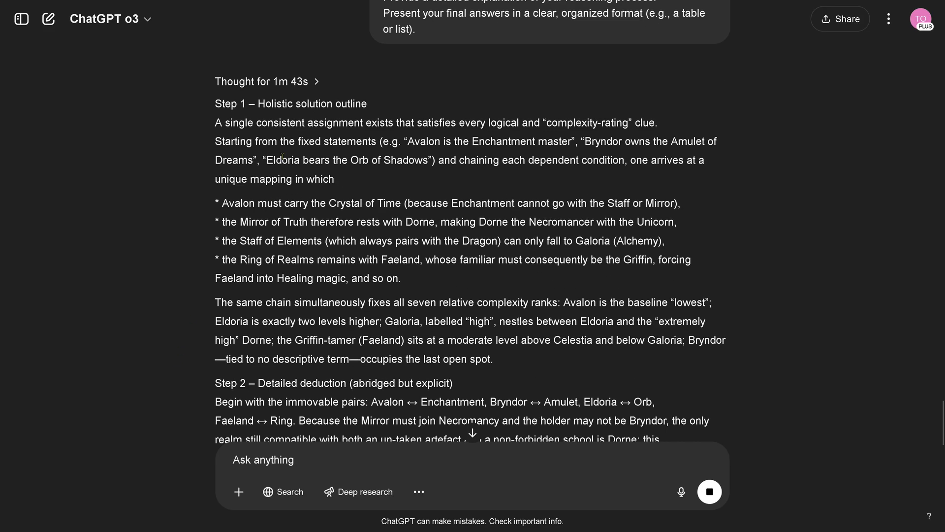
pyautogui.scroll(-2, 489, 363)
pyautogui.scroll(-2, 490, 362)
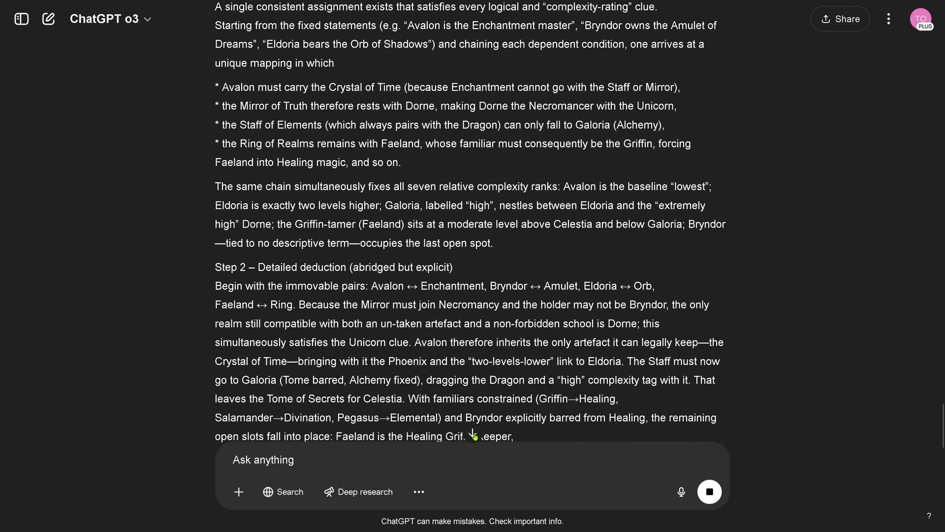
pyautogui.scroll(-2, 154, 364)
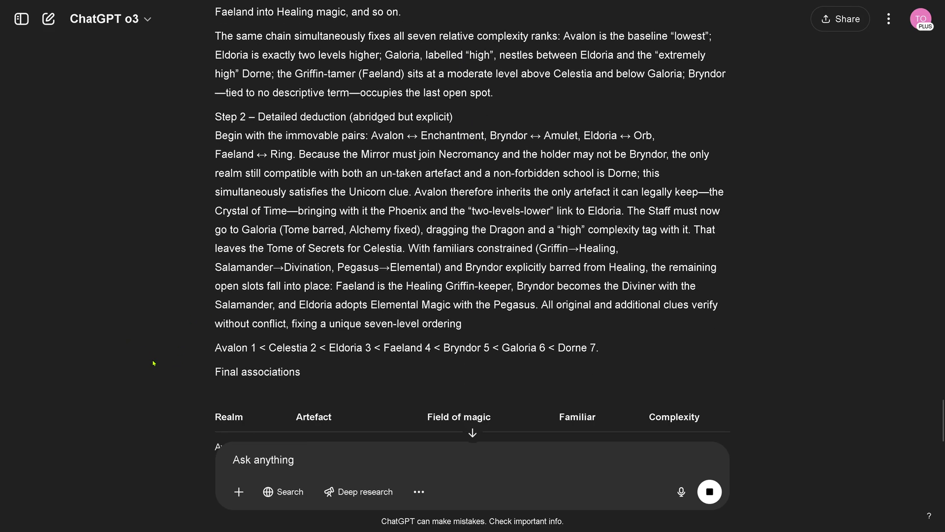
pyautogui.scroll(-2, 154, 363)
pyautogui.scroll(-3, 154, 364)
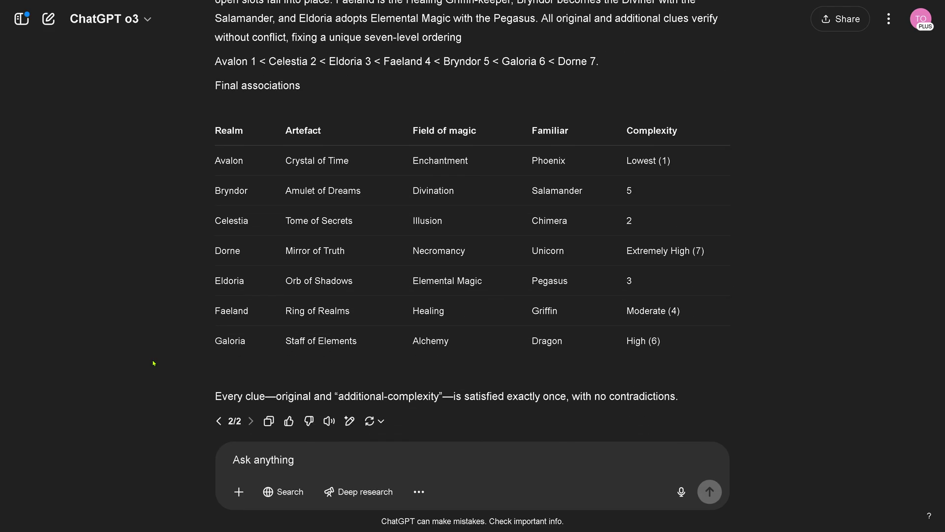
pyautogui.scroll(10, 153, 363)
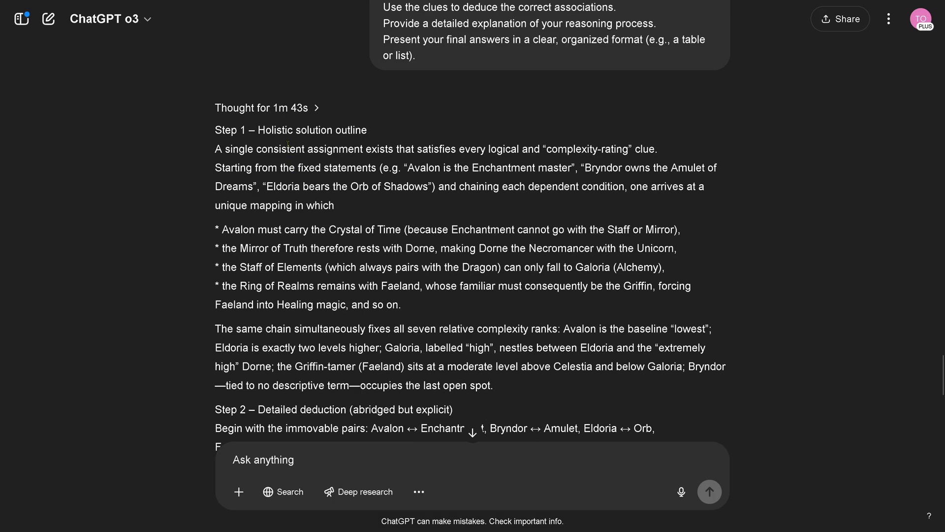
pyautogui.moveTo(282, 148); pyautogui.dragTo(325, 207)
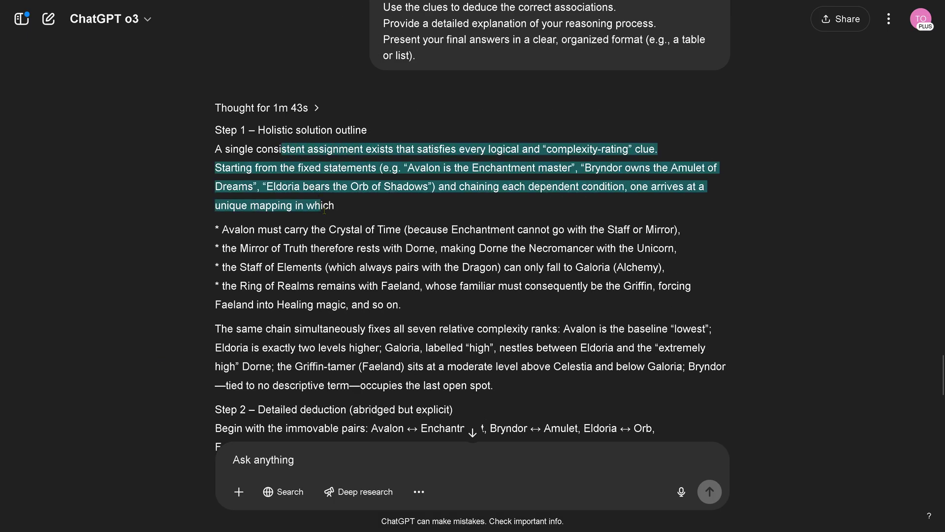
pyautogui.click(284, 229)
pyautogui.moveTo(284, 230); pyautogui.dragTo(558, 334)
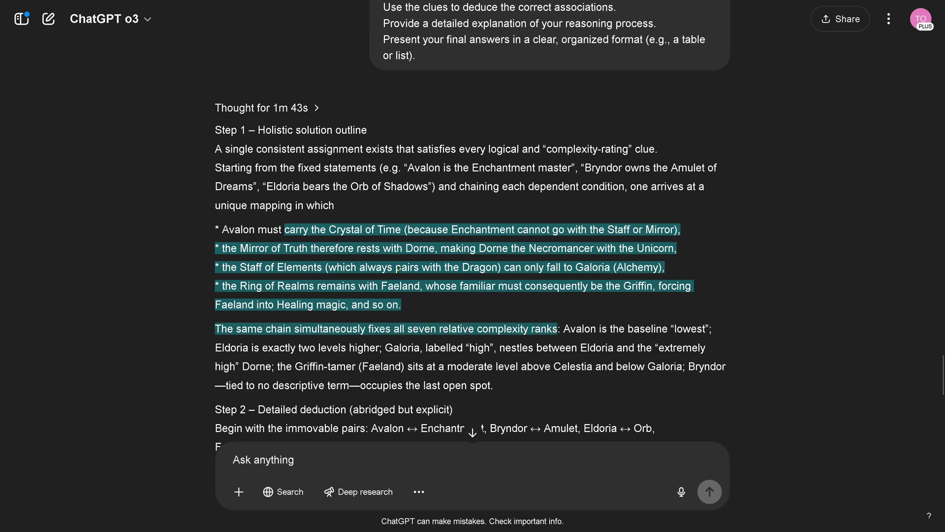
# Read on past Step 2's immovable pairs to the final table ranking Avalon 1 to Dorne 7
pyautogui.scroll(-4, 305, 244)
pyautogui.moveTo(283, 236); pyautogui.dragTo(460, 235)
pyautogui.scroll(-4, 342, 322)
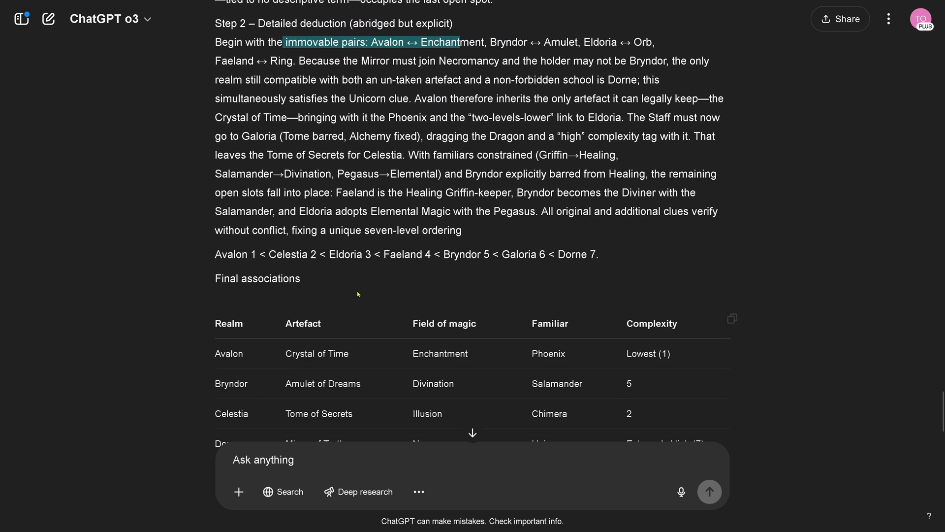
pyautogui.moveTo(247, 280); pyautogui.dragTo(333, 279)
pyautogui.scroll(-4, 388, 273)
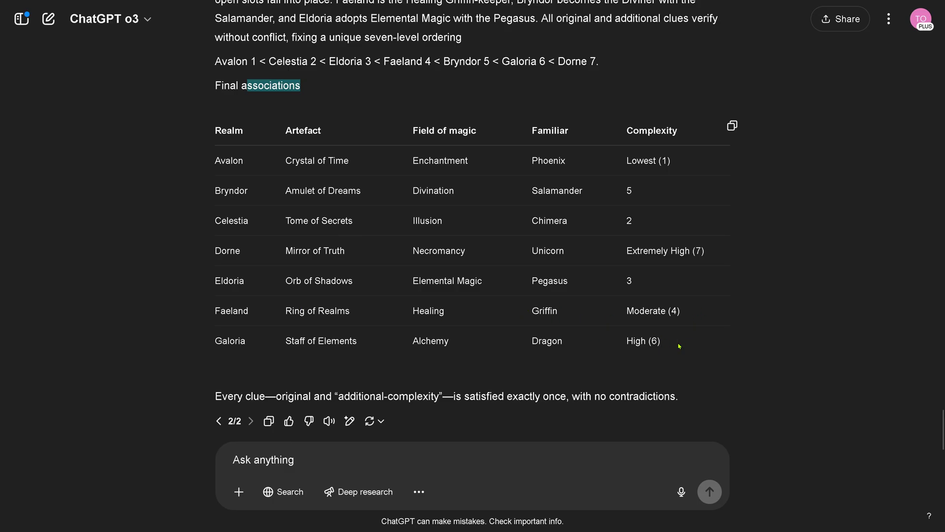
pyautogui.moveTo(632, 133); pyautogui.dragTo(664, 344)
pyautogui.click(766, 348)
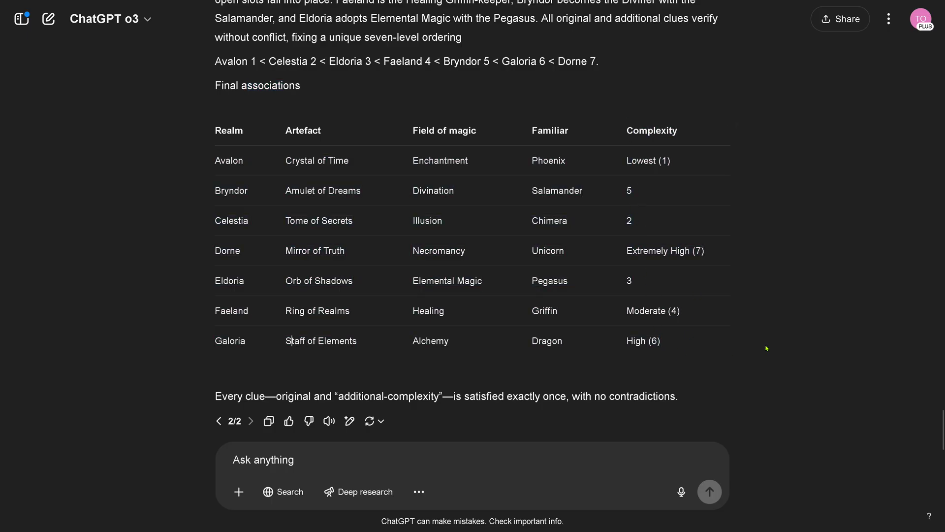
# Send o3 the follow-up 'verify your answer' to get a clue-by-clue audit
pyautogui.click(261, 462)
pyautogui.write('verify your answer')
pyautogui.press('Return')
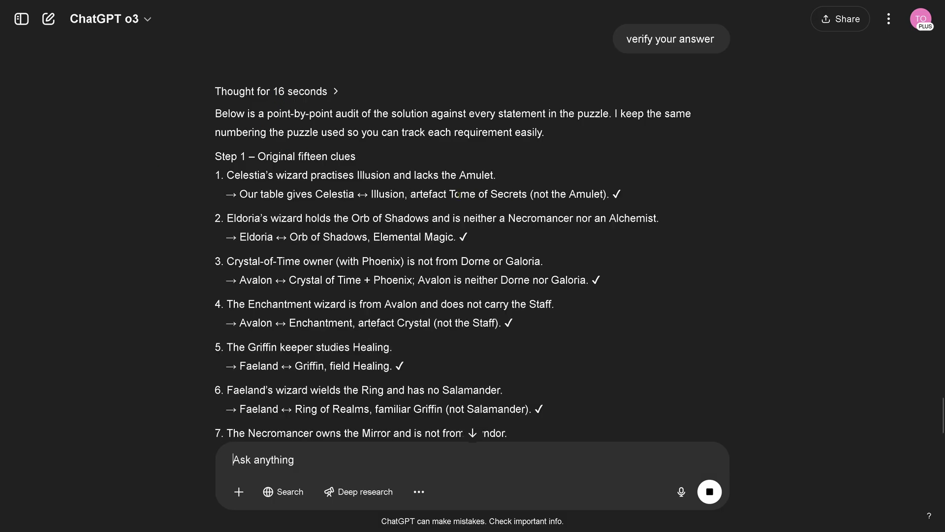
pyautogui.moveTo(458, 195); pyautogui.dragTo(655, 201)
pyautogui.moveTo(414, 237); pyautogui.dragTo(502, 241)
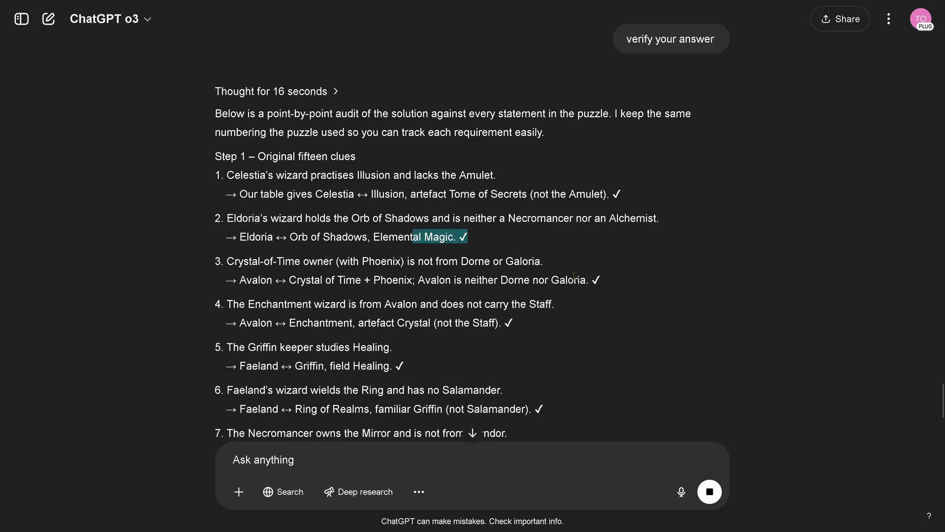
pyautogui.moveTo(572, 279); pyautogui.dragTo(602, 280)
pyautogui.moveTo(480, 323); pyautogui.dragTo(574, 329)
pyautogui.moveTo(391, 368); pyautogui.dragTo(435, 364)
pyautogui.scroll(-4, 561, 308)
pyautogui.moveTo(521, 217); pyautogui.dragTo(554, 221)
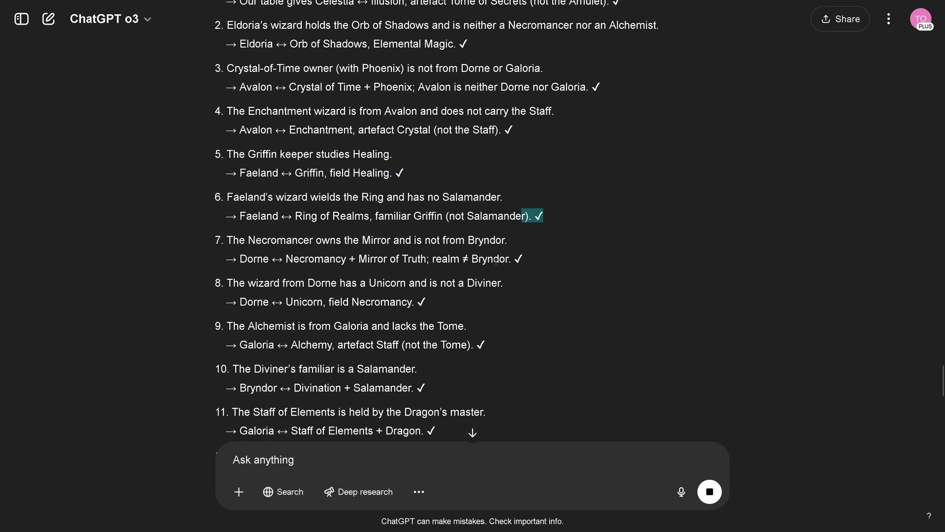
pyautogui.moveTo(493, 260); pyautogui.dragTo(524, 262)
pyautogui.moveTo(410, 301); pyautogui.dragTo(428, 303)
pyautogui.moveTo(471, 345); pyautogui.dragTo(490, 351)
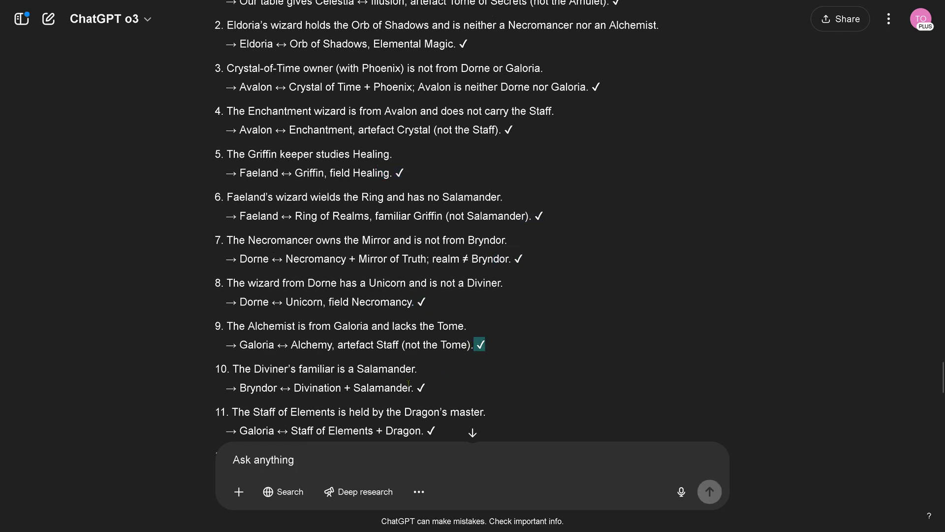
pyautogui.moveTo(408, 386); pyautogui.dragTo(426, 389)
pyautogui.scroll(-4, 547, 272)
pyautogui.moveTo(419, 238); pyautogui.dragTo(436, 238)
pyautogui.moveTo(341, 281); pyautogui.dragTo(356, 282)
pyautogui.moveTo(446, 324); pyautogui.dragTo(455, 325)
pyautogui.moveTo(383, 367); pyautogui.dragTo(398, 368)
pyautogui.scroll(-4, 397, 269)
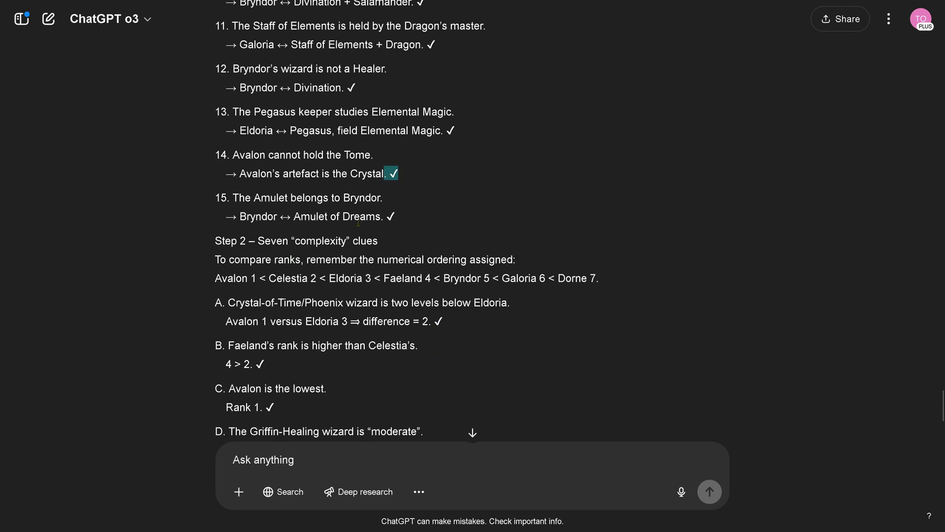
pyautogui.moveTo(360, 217); pyautogui.dragTo(418, 223)
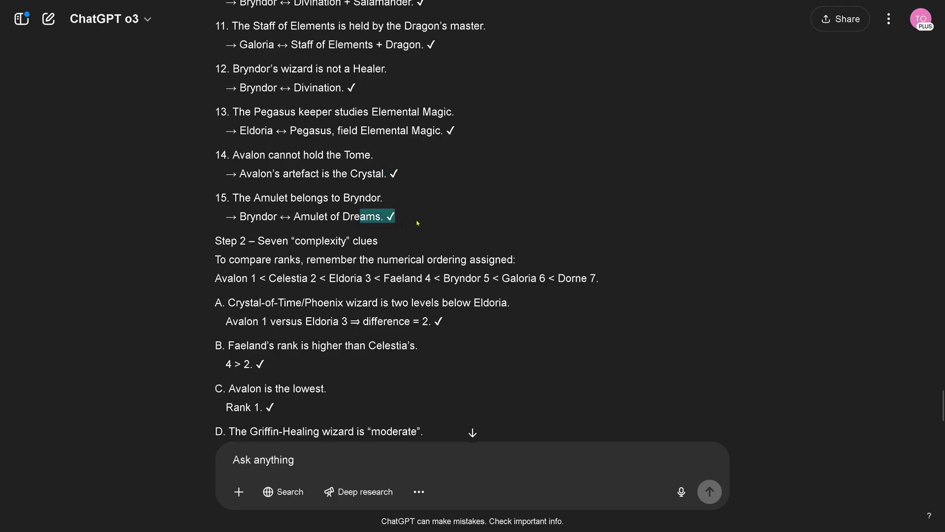
pyautogui.moveTo(254, 242); pyautogui.dragTo(389, 245)
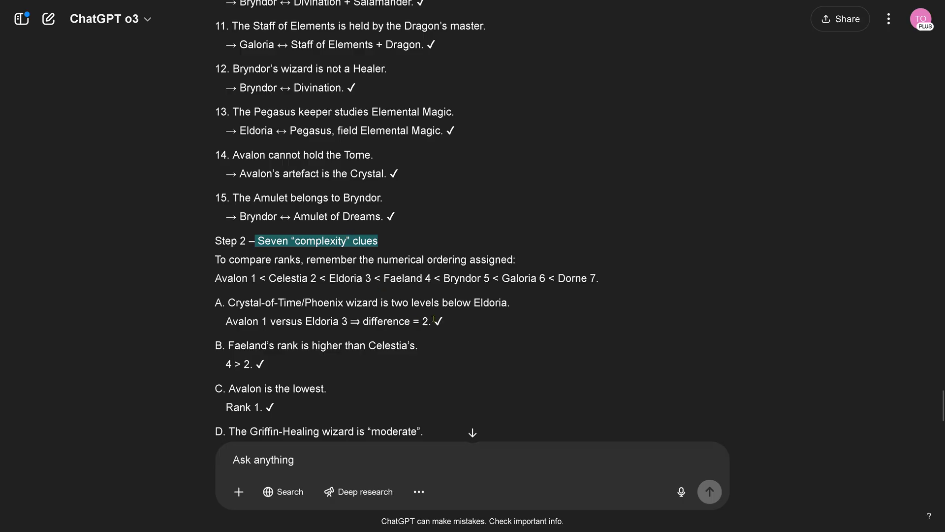
pyautogui.moveTo(426, 321); pyautogui.dragTo(477, 326)
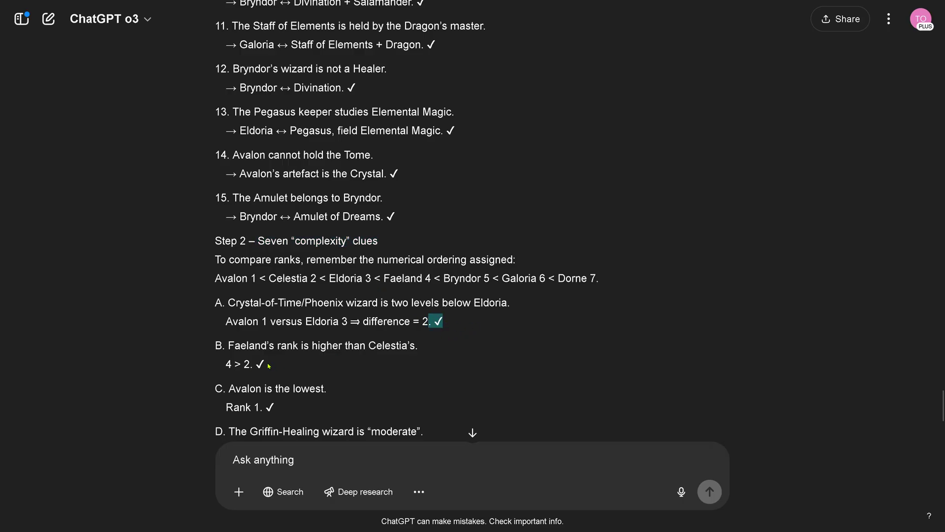
pyautogui.moveTo(250, 364); pyautogui.dragTo(285, 370)
pyautogui.moveTo(261, 407); pyautogui.dragTo(277, 410)
pyautogui.scroll(-4, 456, 273)
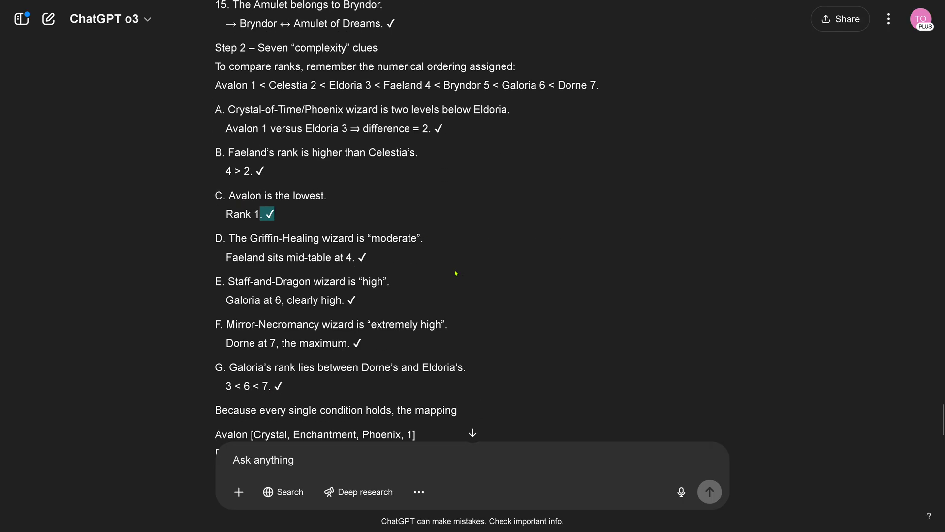
pyautogui.moveTo(352, 257); pyautogui.dragTo(383, 256)
pyautogui.moveTo(346, 300); pyautogui.dragTo(374, 300)
pyautogui.moveTo(347, 343); pyautogui.dragTo(364, 344)
pyautogui.moveTo(268, 386); pyautogui.dragTo(627, 385)
pyautogui.scroll(-4, 600, 312)
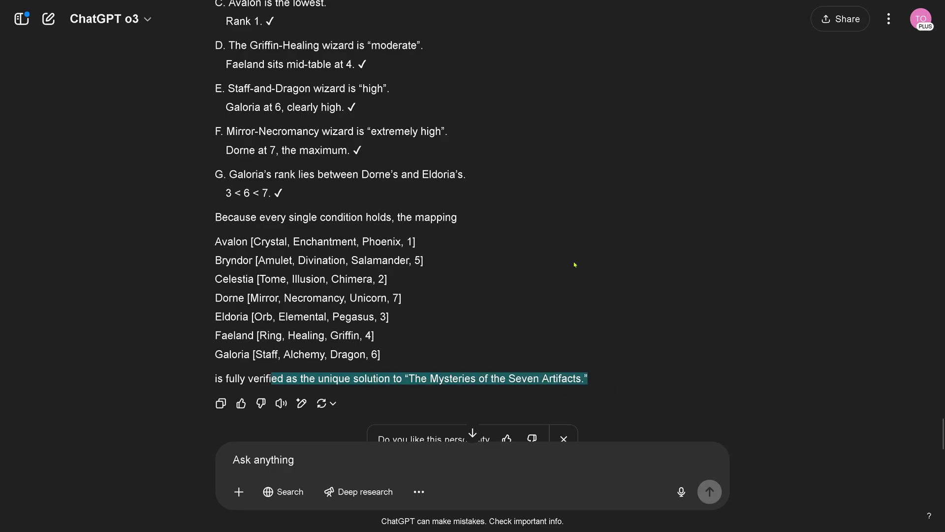
pyautogui.scroll(15, 574, 265)
# Review the final associations table, then send o3 the question about another valid solution
pyautogui.scroll(12, 567, 263)
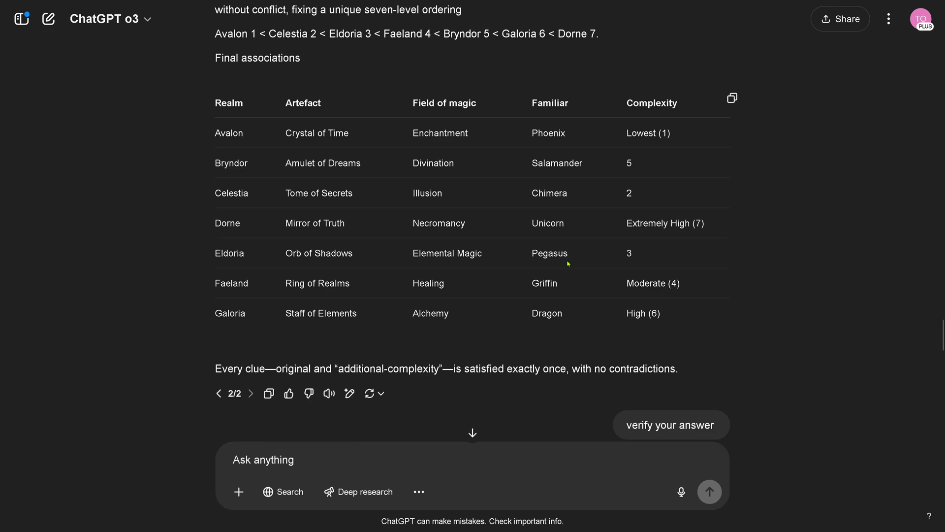
pyautogui.scroll(7, 186, 286)
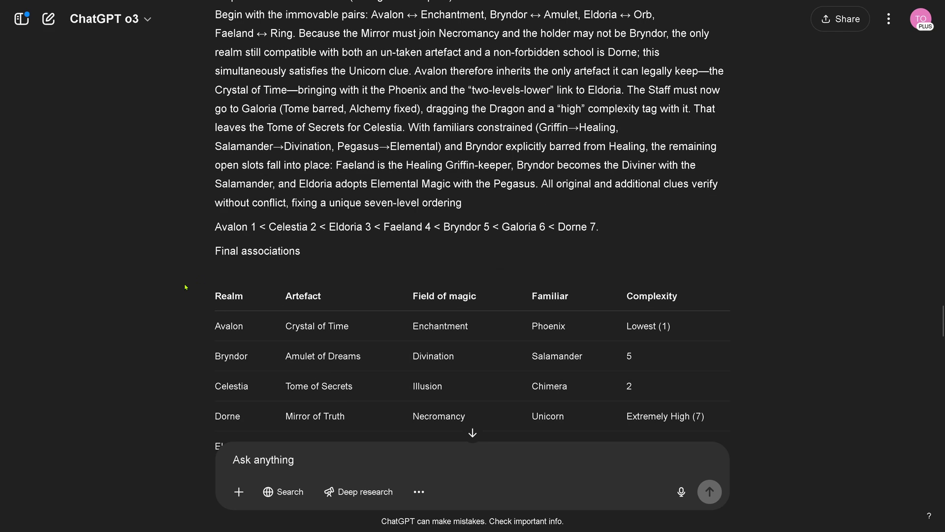
pyautogui.scroll(4, 185, 287)
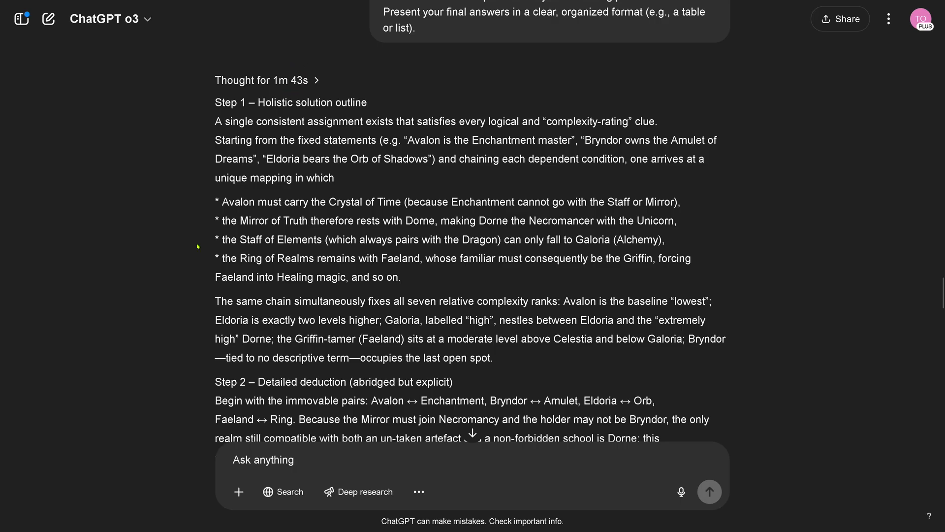
pyautogui.scroll(-12, 256, 245)
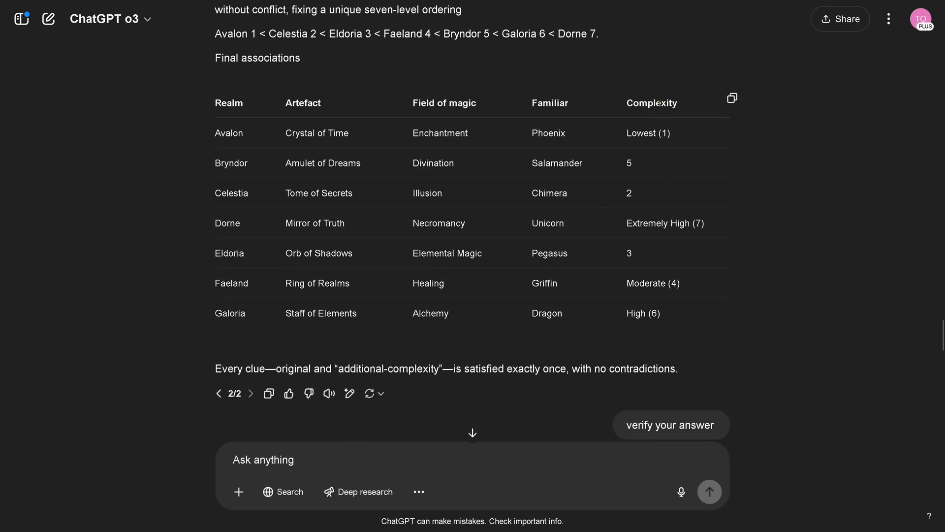
pyautogui.moveTo(665, 321); pyautogui.dragTo(656, 76)
pyautogui.click(628, 91)
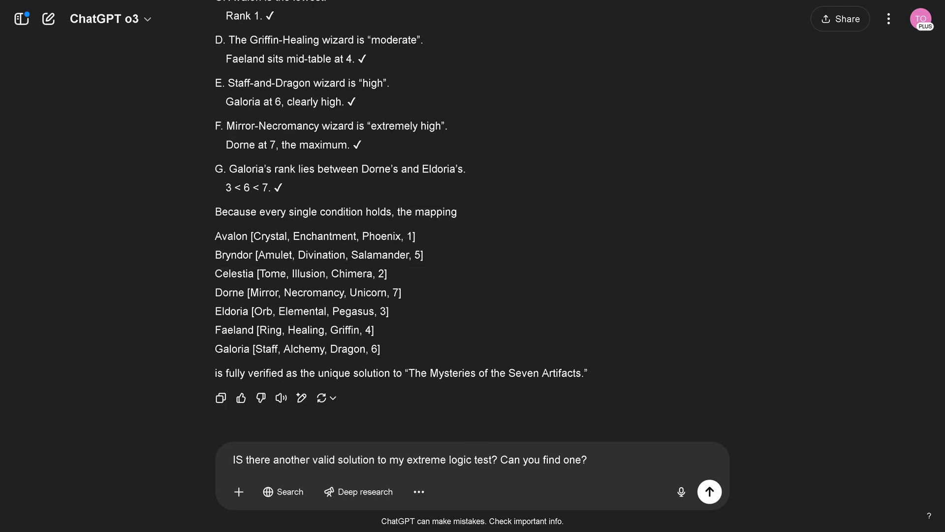
pyautogui.moveTo(284, 460); pyautogui.dragTo(644, 462)
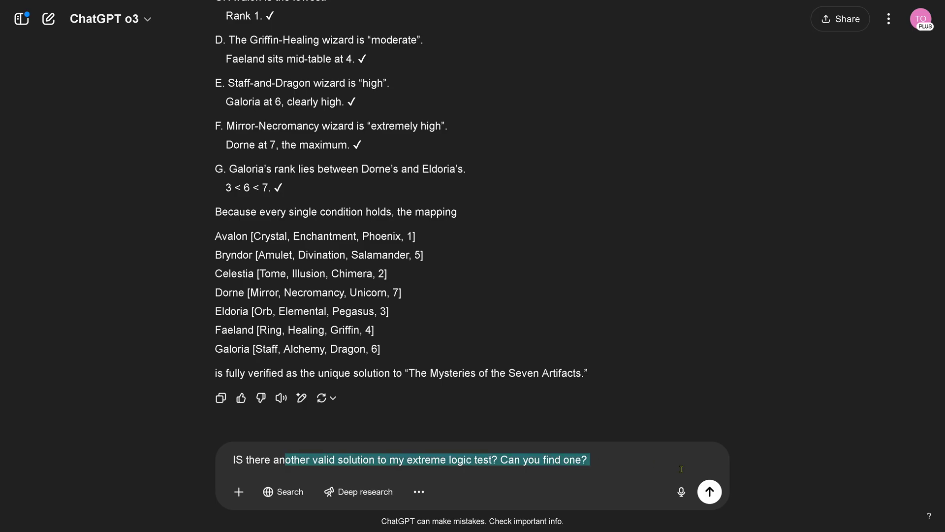
pyautogui.click(710, 492)
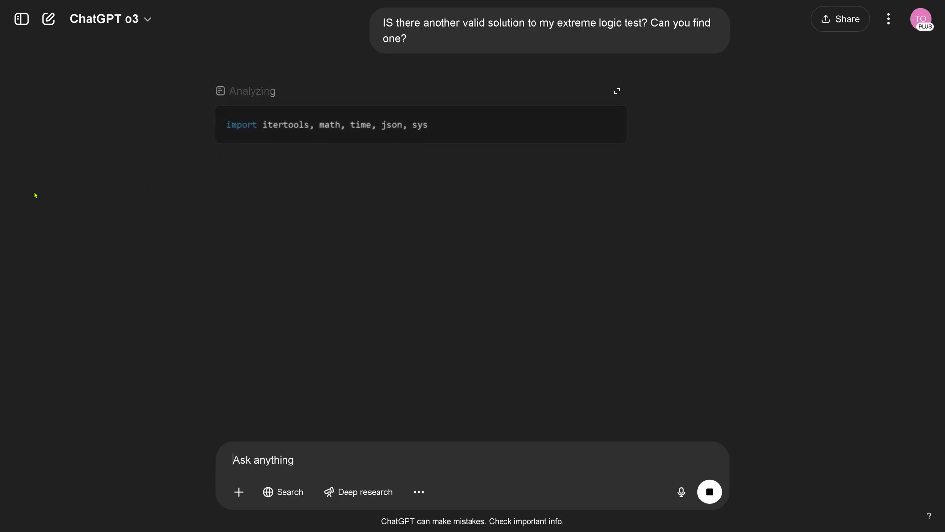
# Expand the Analyzing reasoning panel and scroll through o3's Python code encoding the clues as domains
pyautogui.click(626, 92)
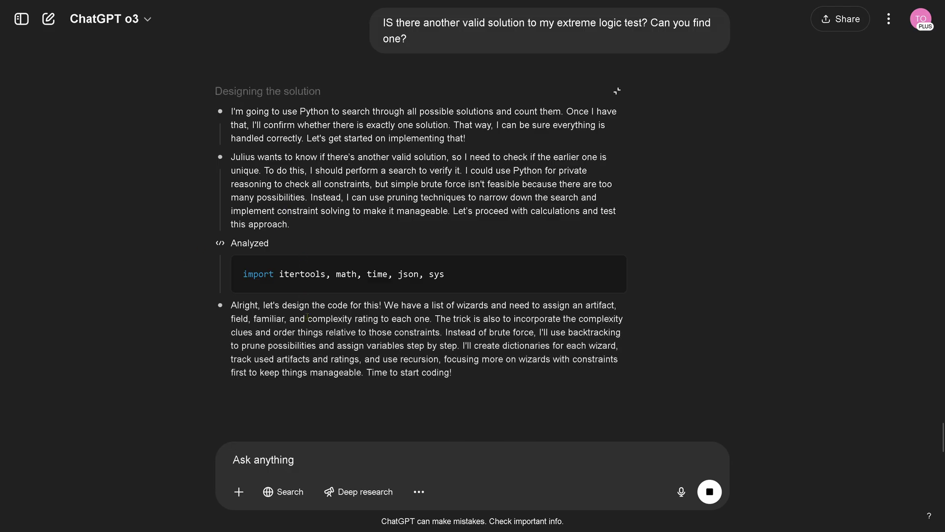
pyautogui.moveTo(412, 318); pyautogui.dragTo(444, 359)
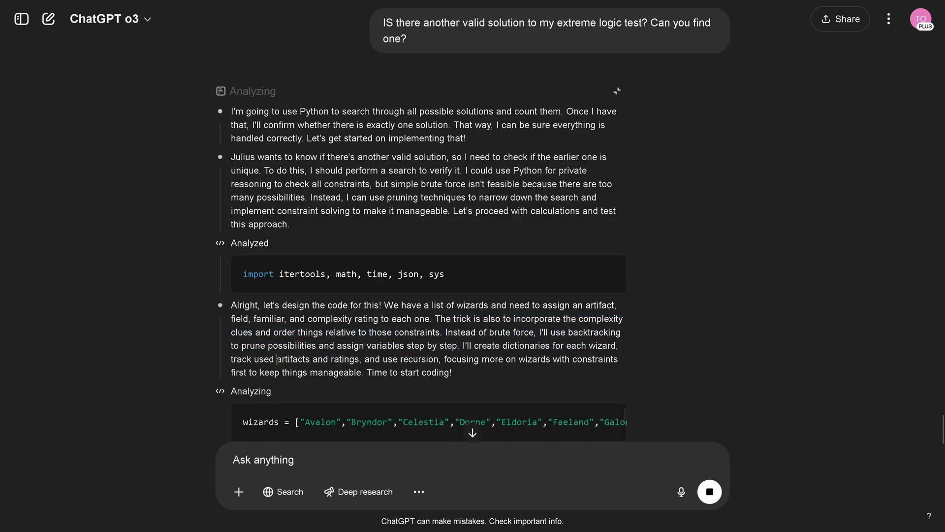
pyautogui.scroll(-3, 395, 321)
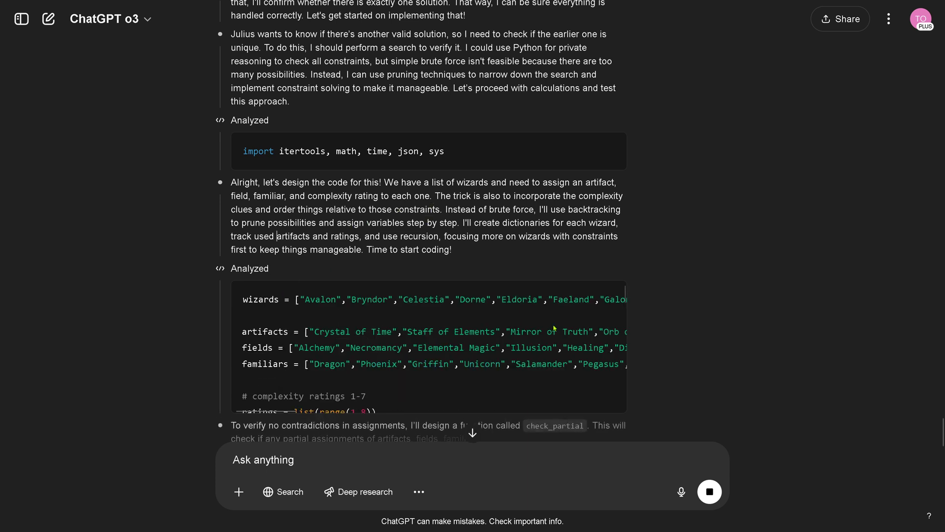
pyautogui.scroll(-3, 554, 325)
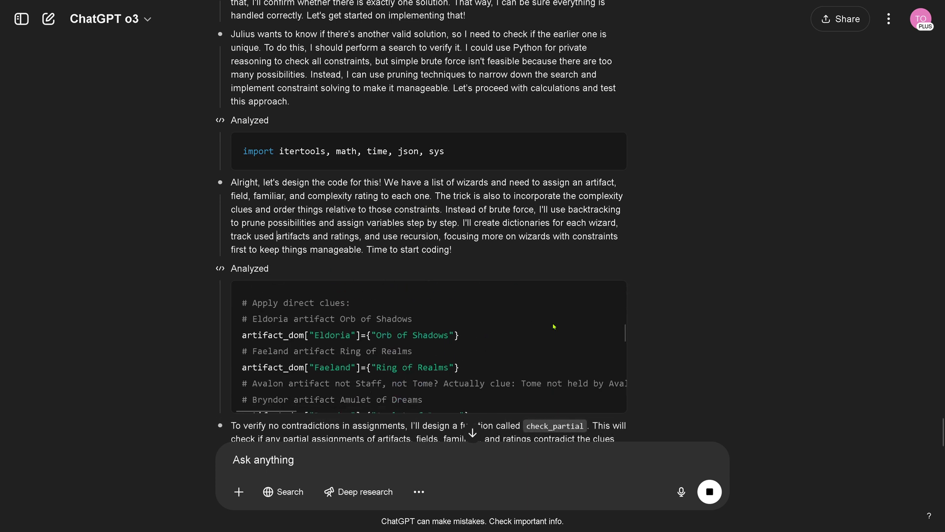
pyautogui.scroll(-8, 554, 327)
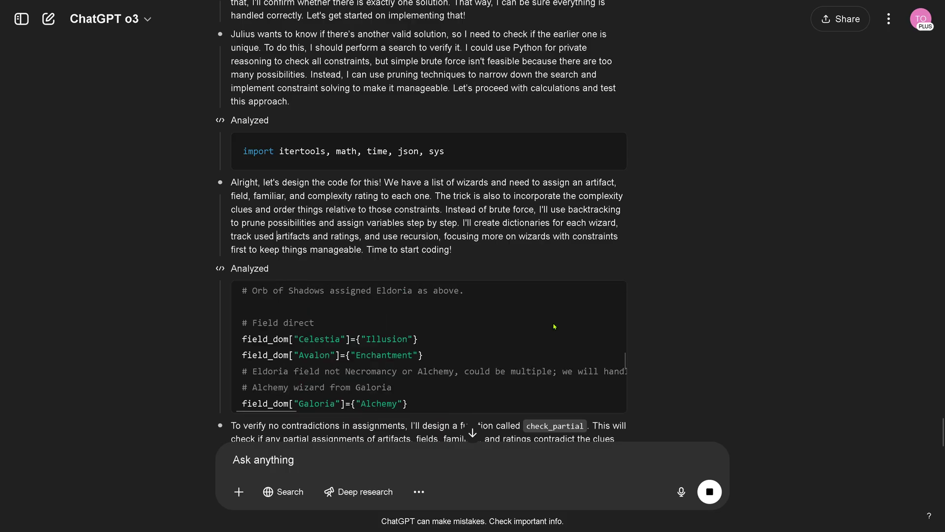
pyautogui.scroll(-3, 554, 326)
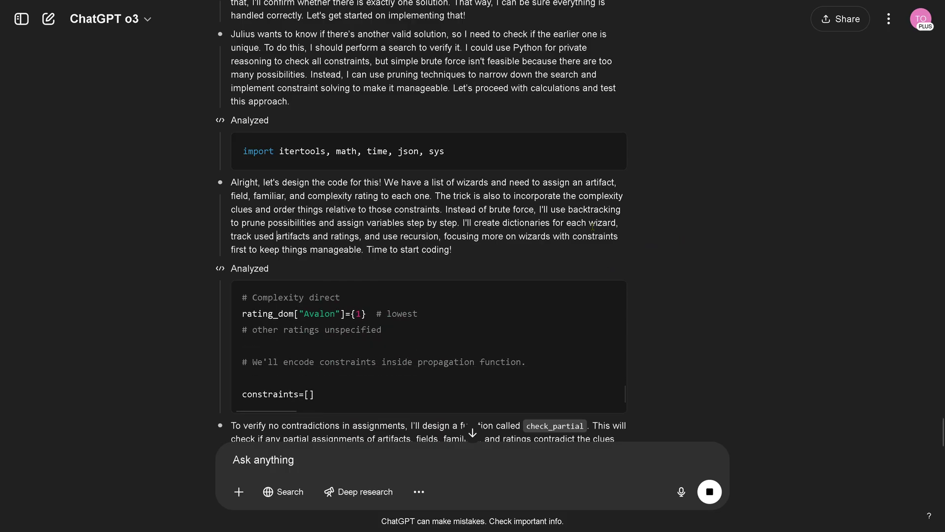
pyautogui.scroll(-2, 593, 226)
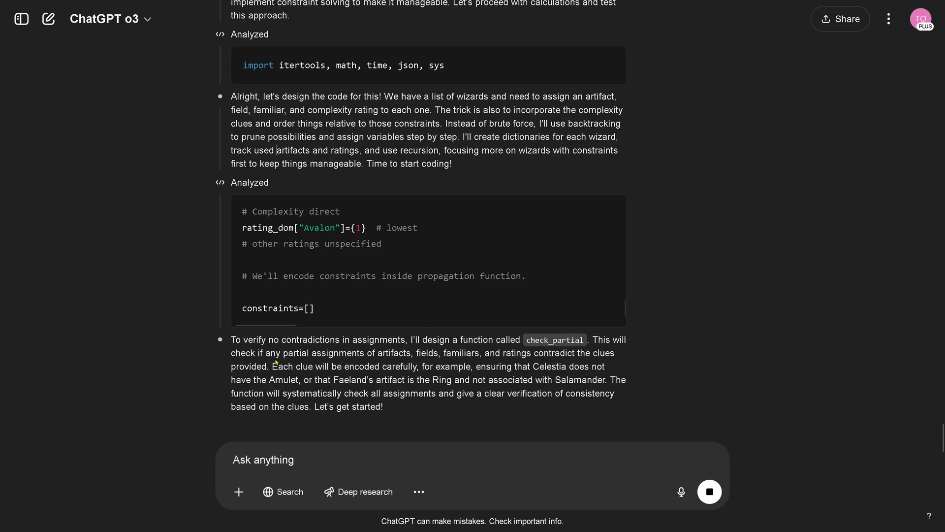
pyautogui.moveTo(257, 342); pyautogui.dragTo(379, 341)
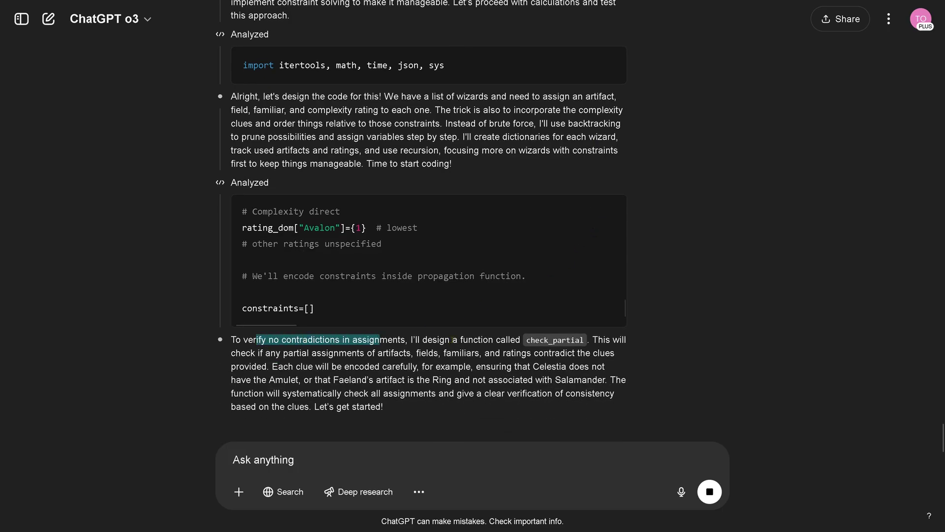
pyautogui.moveTo(452, 341); pyautogui.dragTo(525, 340)
pyautogui.click(583, 343)
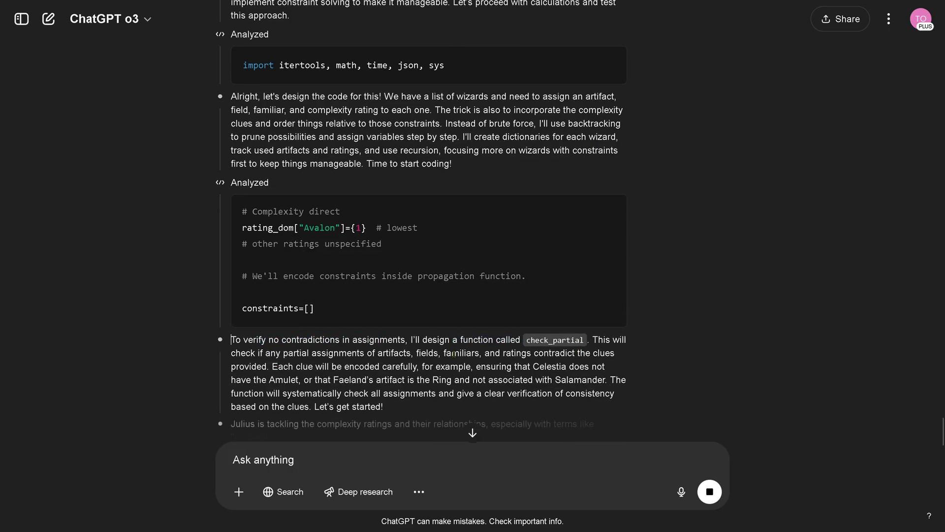
pyautogui.moveTo(260, 353); pyautogui.dragTo(410, 353)
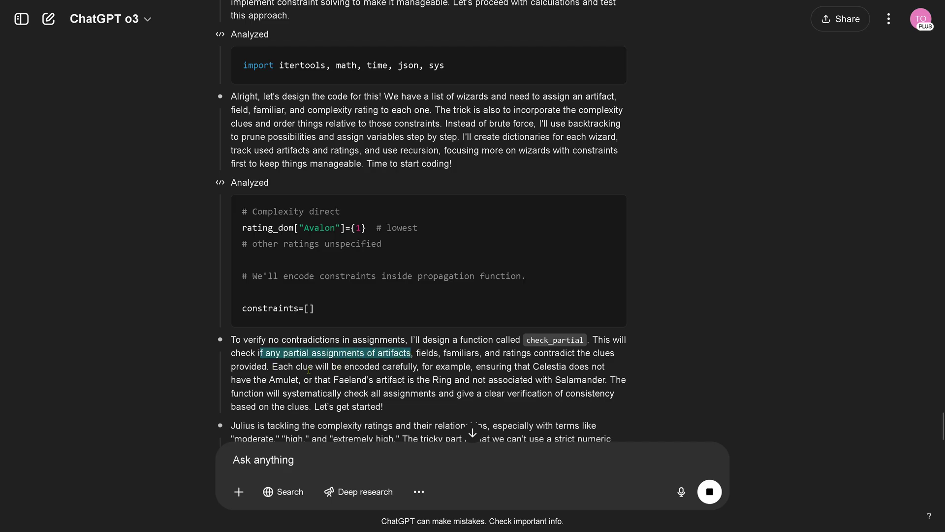
pyautogui.moveTo(308, 367); pyautogui.dragTo(398, 380)
pyautogui.scroll(-4, 346, 347)
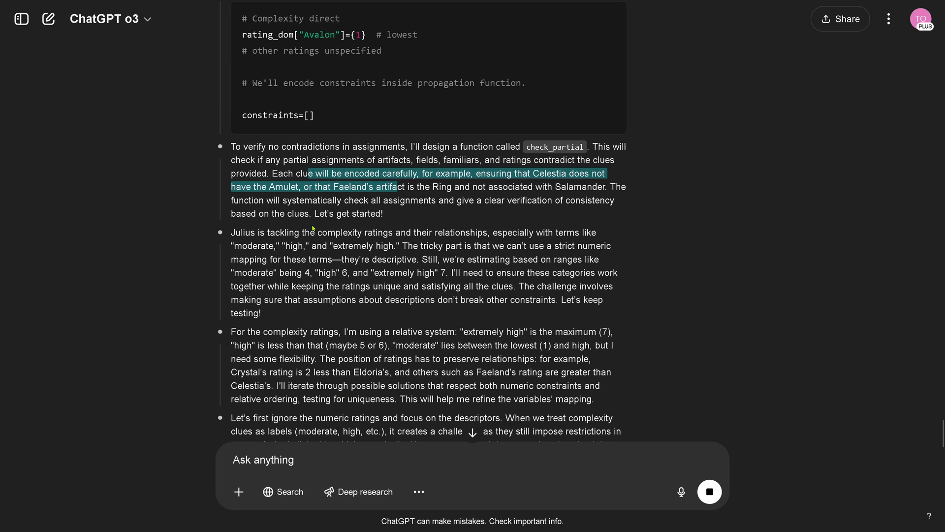
pyautogui.moveTo(310, 236); pyautogui.dragTo(461, 332)
pyautogui.scroll(-2, 359, 317)
pyautogui.moveTo(267, 339); pyautogui.dragTo(544, 353)
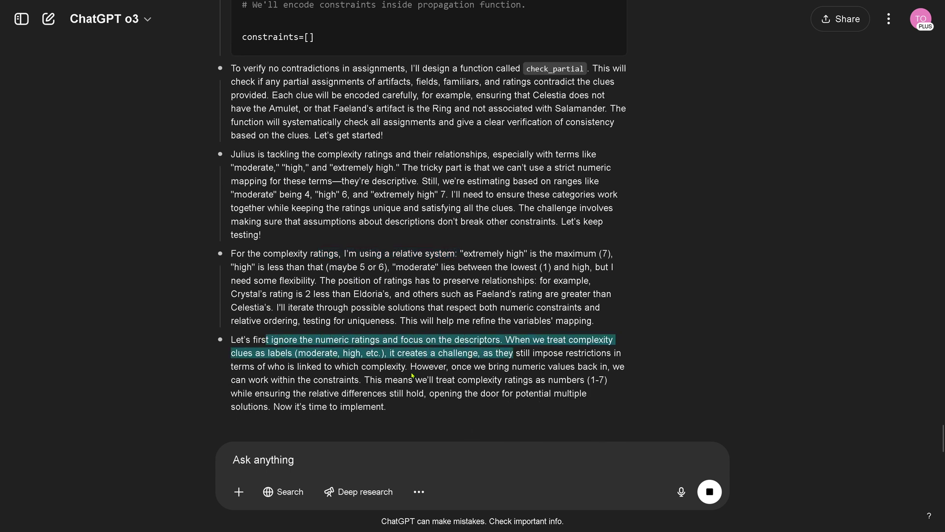
pyautogui.moveTo(371, 380); pyautogui.dragTo(388, 407)
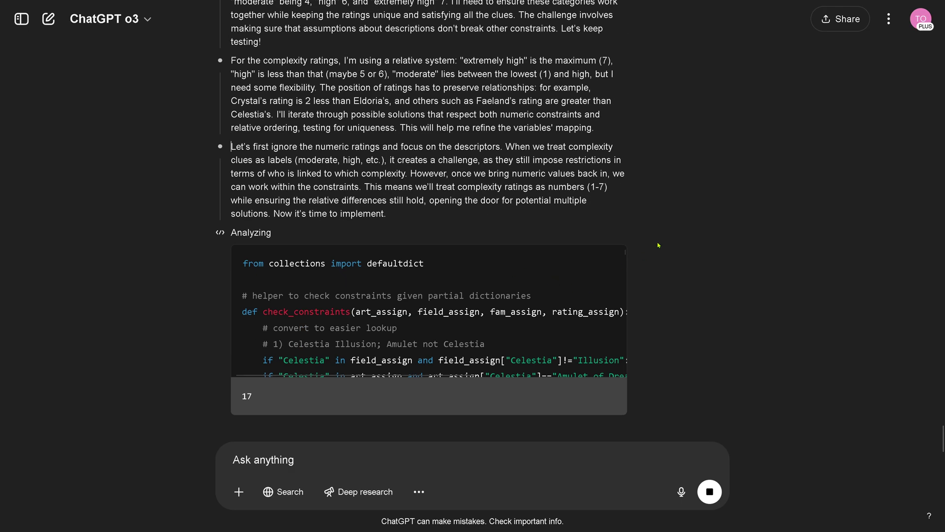
pyautogui.scroll(-3, 536, 301)
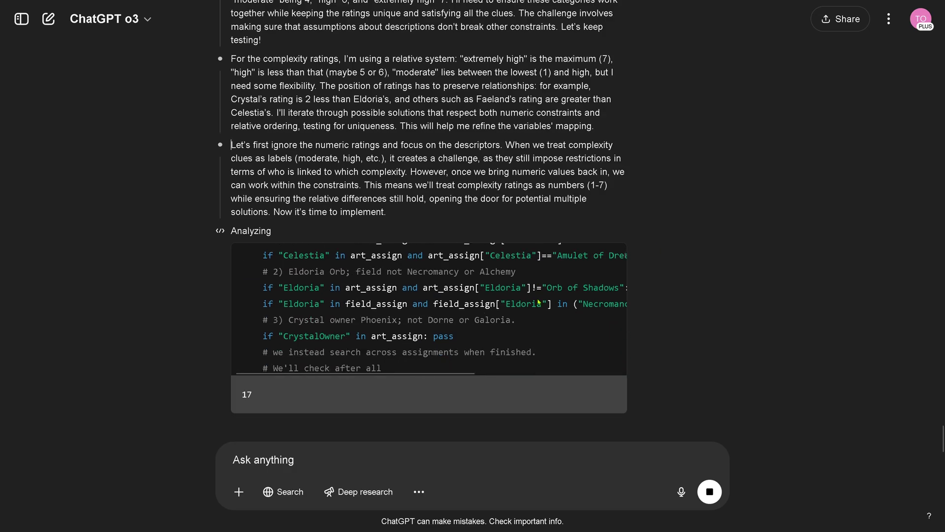
pyautogui.scroll(-2, 535, 302)
pyautogui.scroll(2, 536, 301)
pyautogui.scroll(-4, 536, 301)
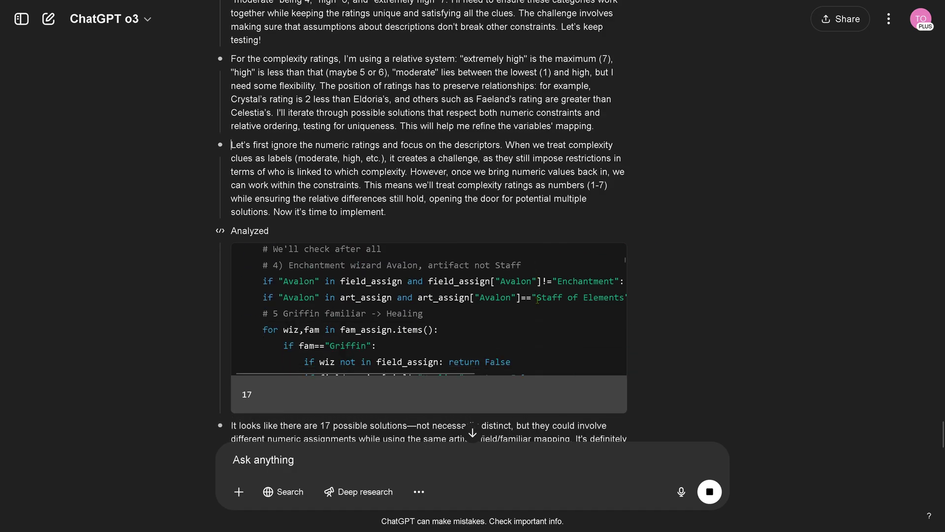
pyautogui.scroll(-4, 628, 284)
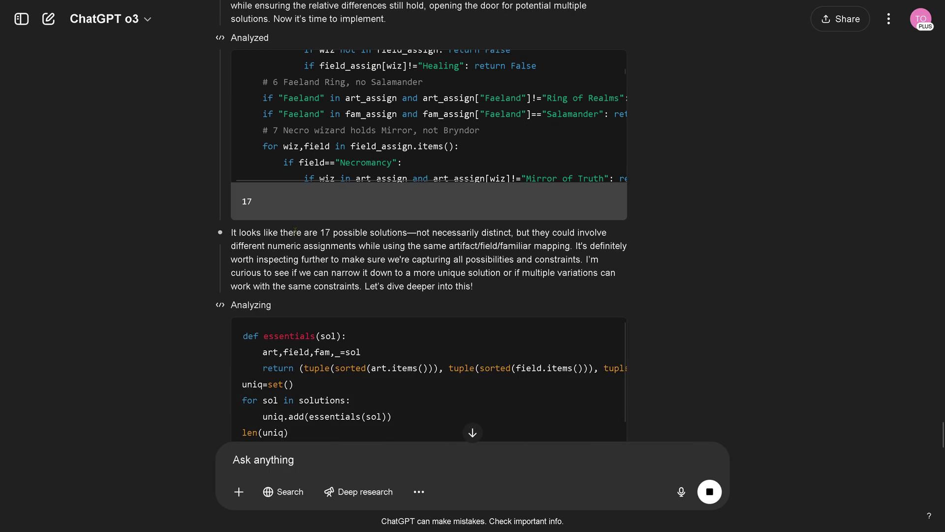
pyautogui.moveTo(297, 232); pyautogui.dragTo(407, 232)
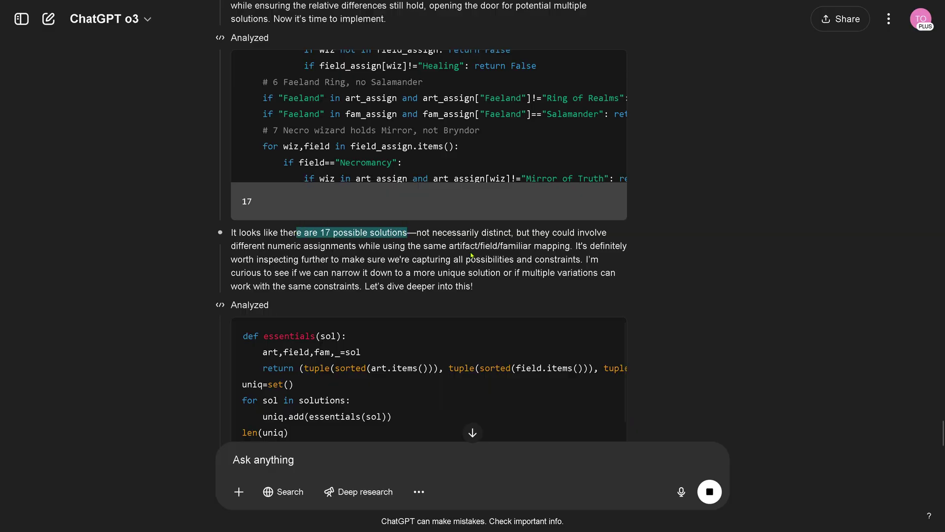
pyautogui.scroll(-3, 329, 263)
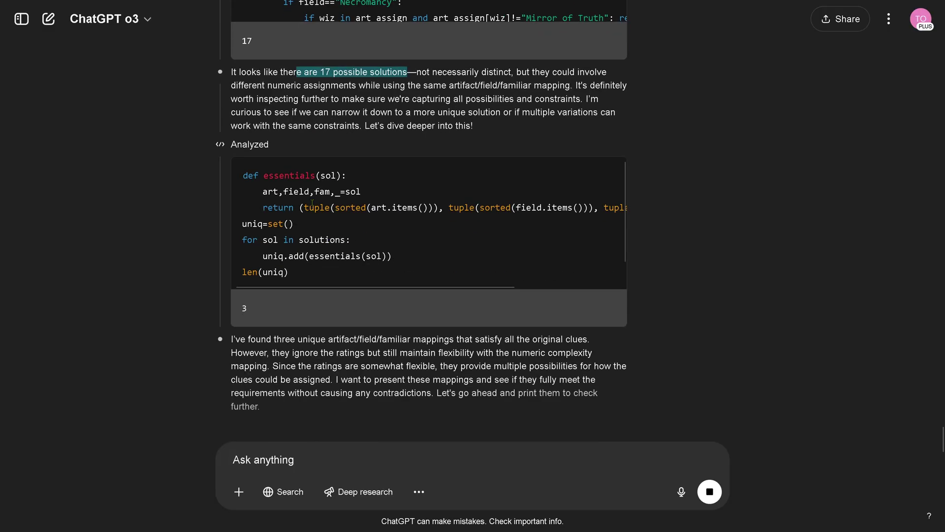
pyautogui.moveTo(305, 176); pyautogui.dragTo(346, 284)
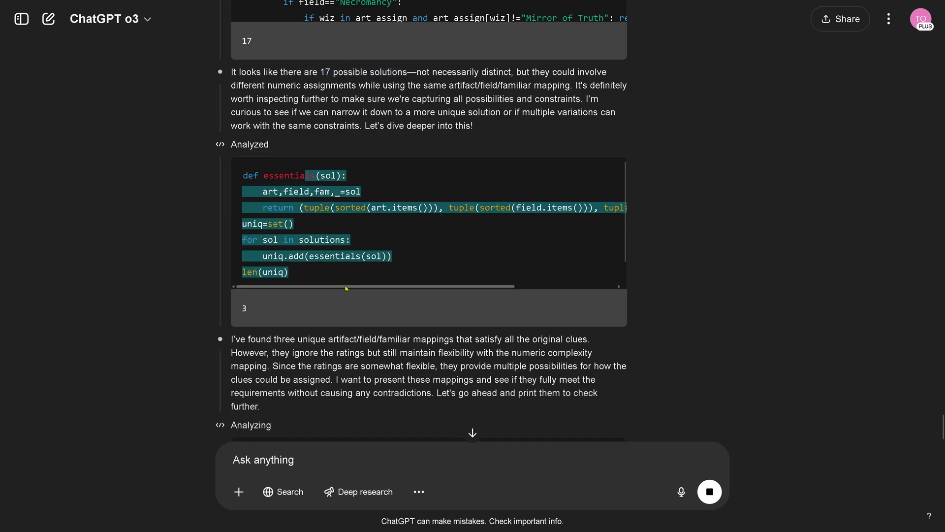
pyautogui.scroll(-1, 433, 227)
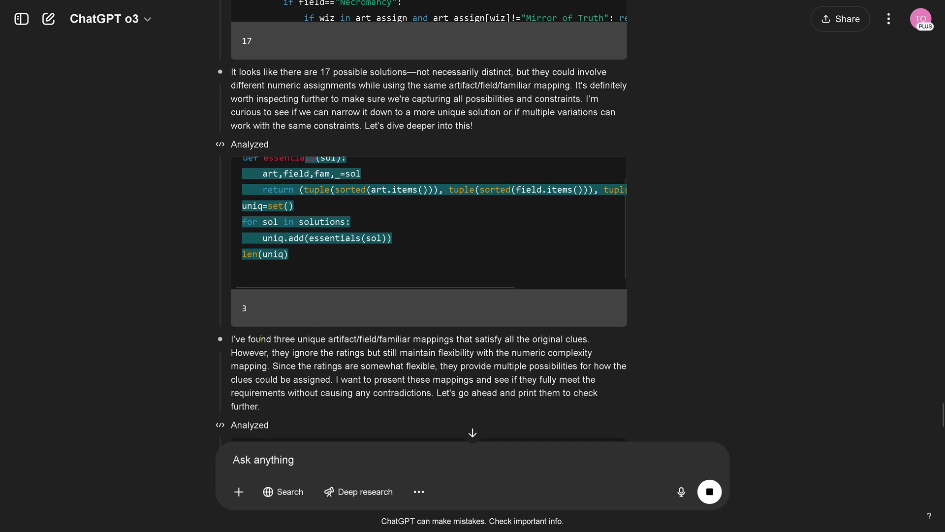
pyautogui.moveTo(254, 336); pyautogui.dragTo(340, 339)
pyautogui.moveTo(255, 321); pyautogui.dragTo(519, 378)
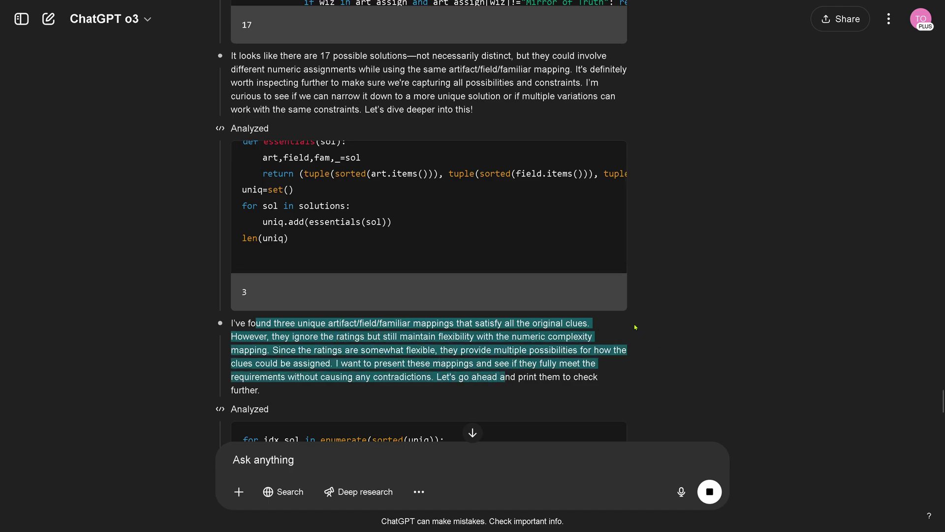
# Scroll through the search code, highlighting the lines that print each mapping
pyautogui.scroll(-4, 676, 317)
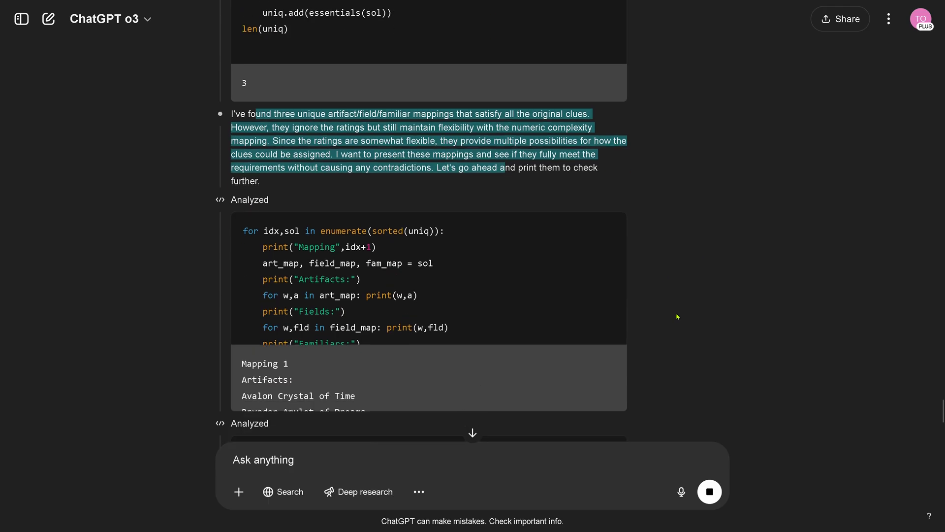
pyautogui.moveTo(304, 230); pyautogui.dragTo(462, 326)
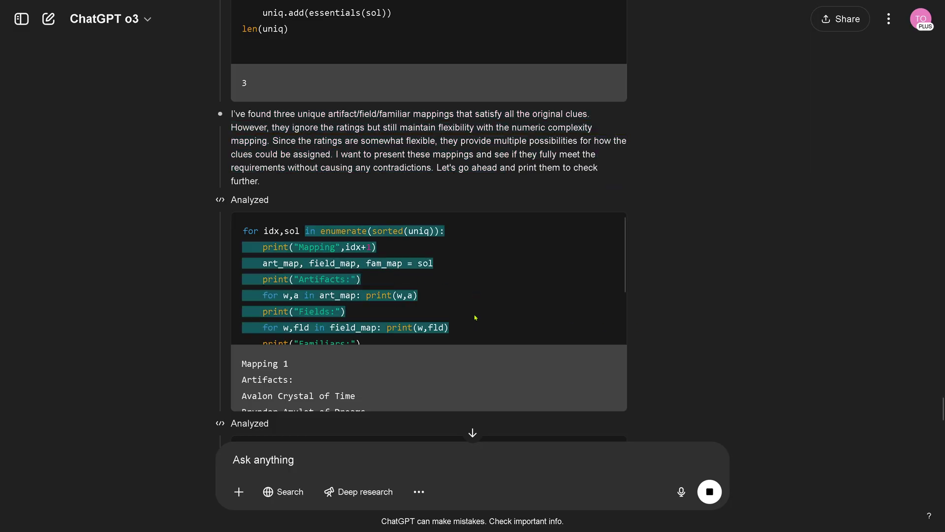
pyautogui.scroll(-1, 476, 318)
pyautogui.scroll(-8, 471, 352)
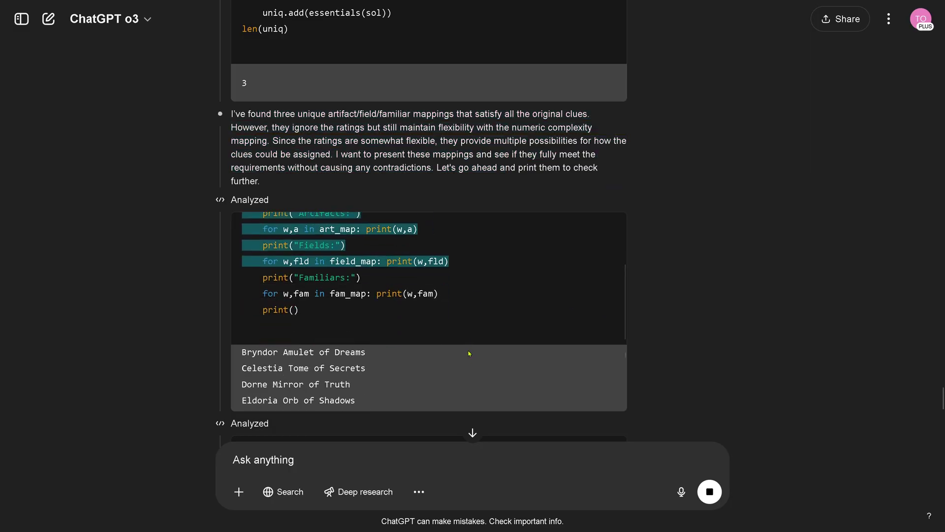
pyautogui.scroll(3, 468, 360)
pyautogui.scroll(-7, 428, 296)
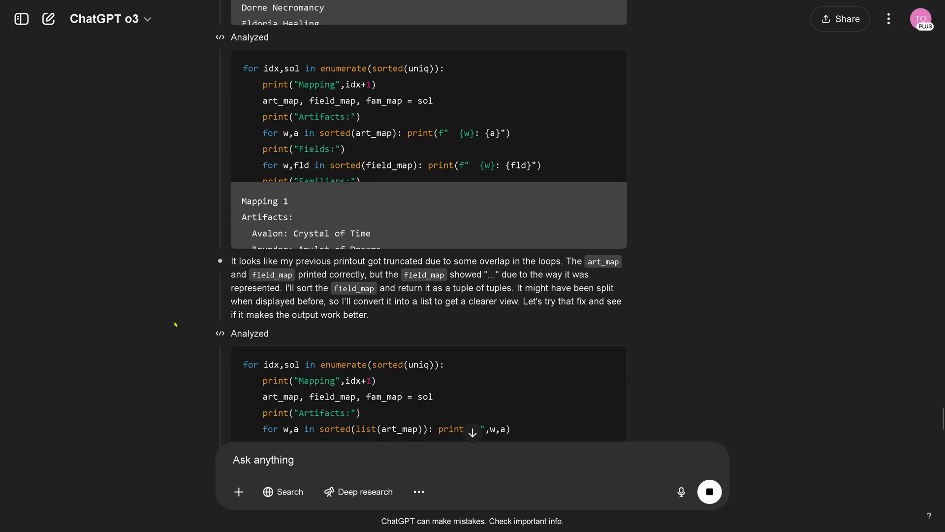
pyautogui.scroll(4, 281, 260)
pyautogui.moveTo(288, 261); pyautogui.dragTo(560, 342)
# Read the truncated-printout notes and list-conversion fix through to the start of o3's answer
pyautogui.scroll(-3, 396, 334)
pyautogui.scroll(-8, 456, 376)
pyautogui.scroll(-4, 175, 385)
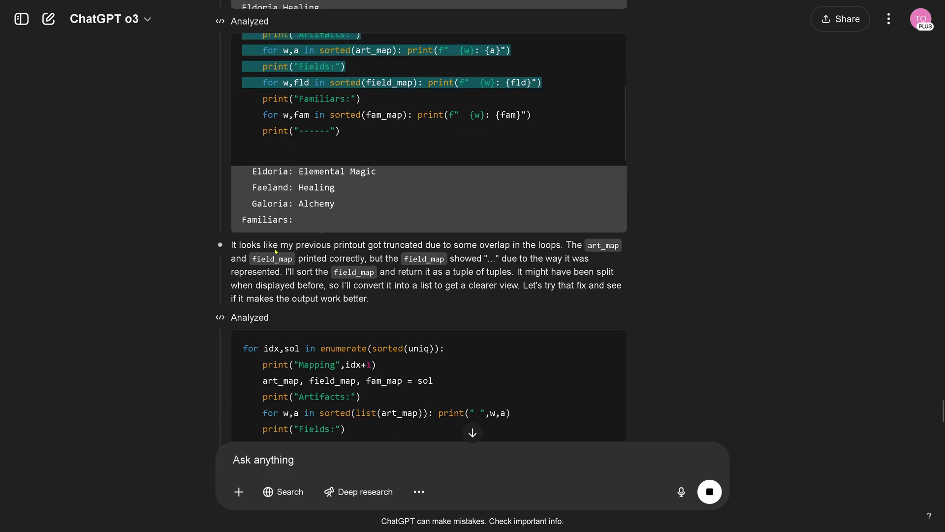
pyautogui.moveTo(269, 245); pyautogui.dragTo(564, 245)
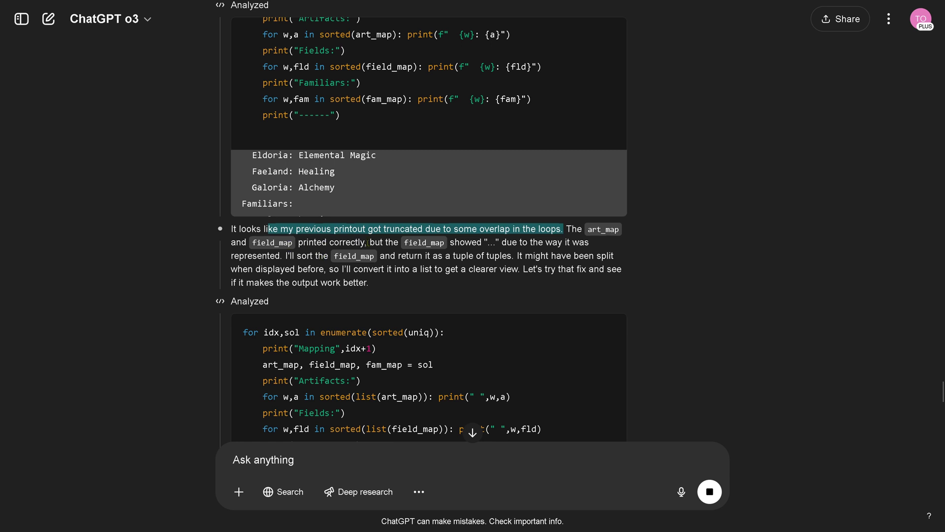
pyautogui.moveTo(415, 266); pyautogui.dragTo(414, 284)
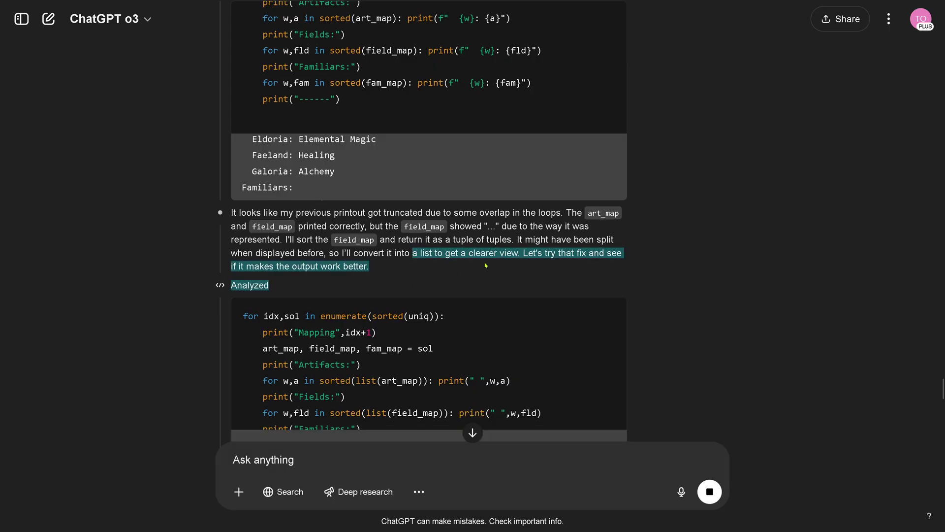
pyautogui.scroll(-4, 332, 139)
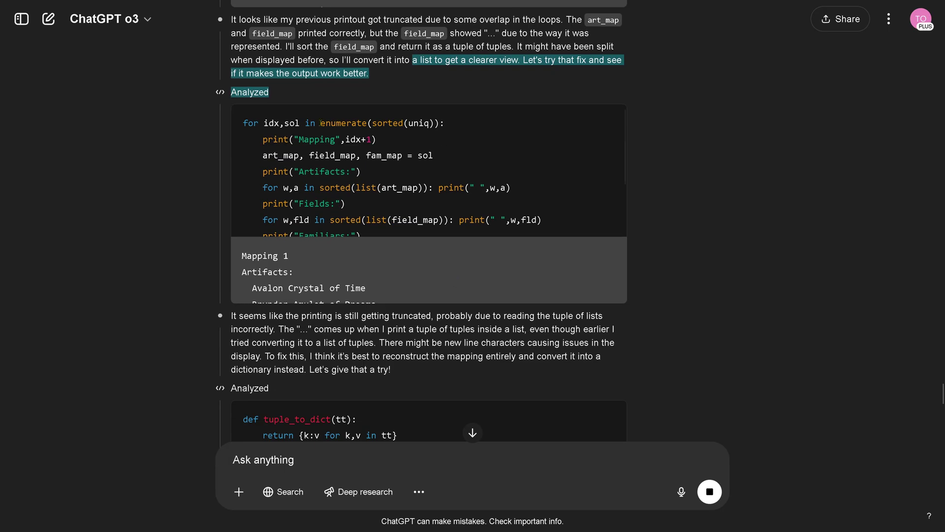
pyautogui.scroll(-2, 333, 139)
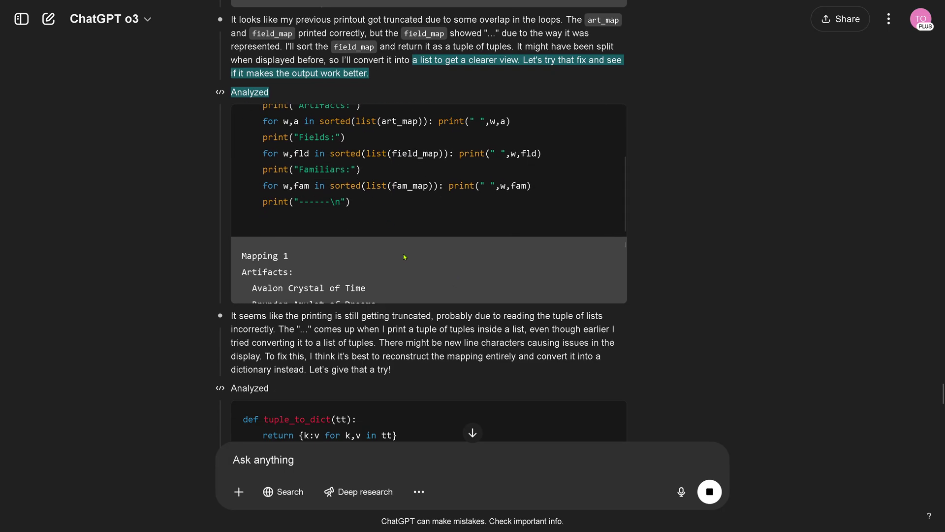
pyautogui.scroll(-4, 403, 253)
pyautogui.scroll(-6, 404, 257)
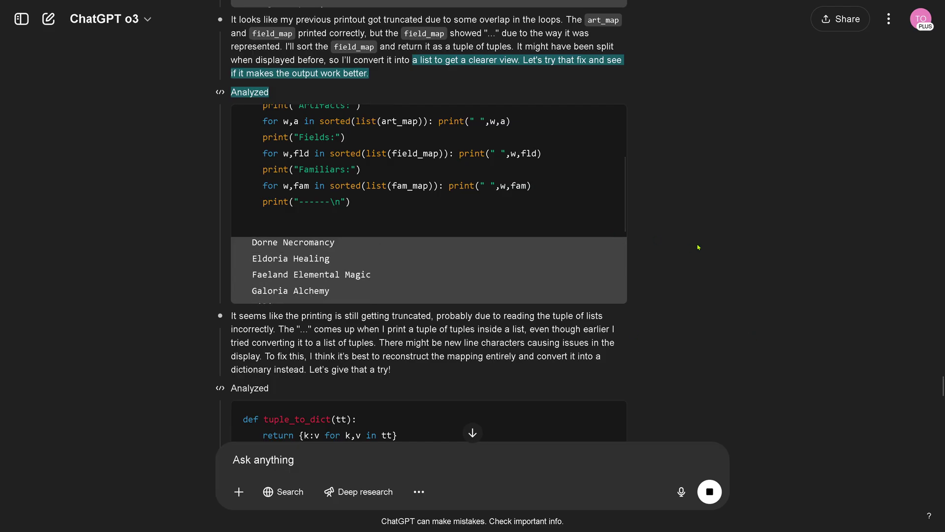
pyautogui.scroll(-4, 613, 237)
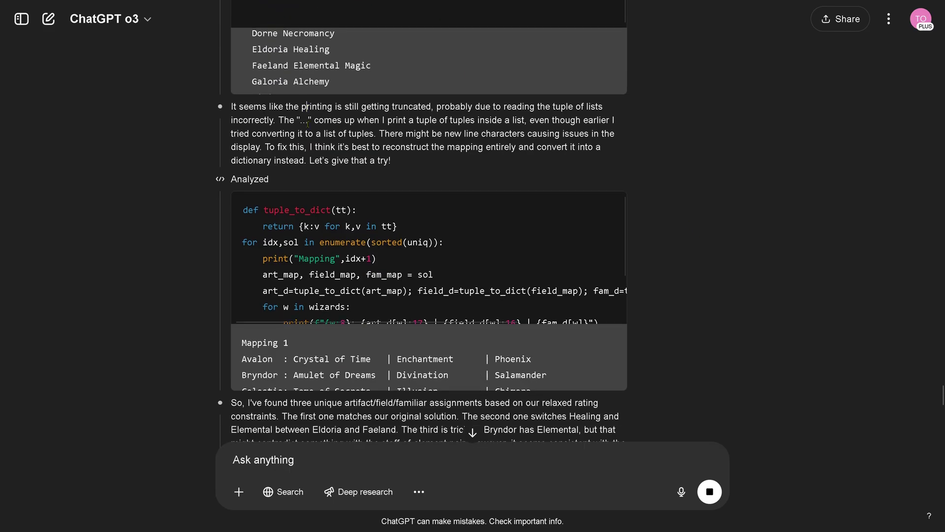
pyautogui.moveTo(307, 124); pyautogui.dragTo(418, 168)
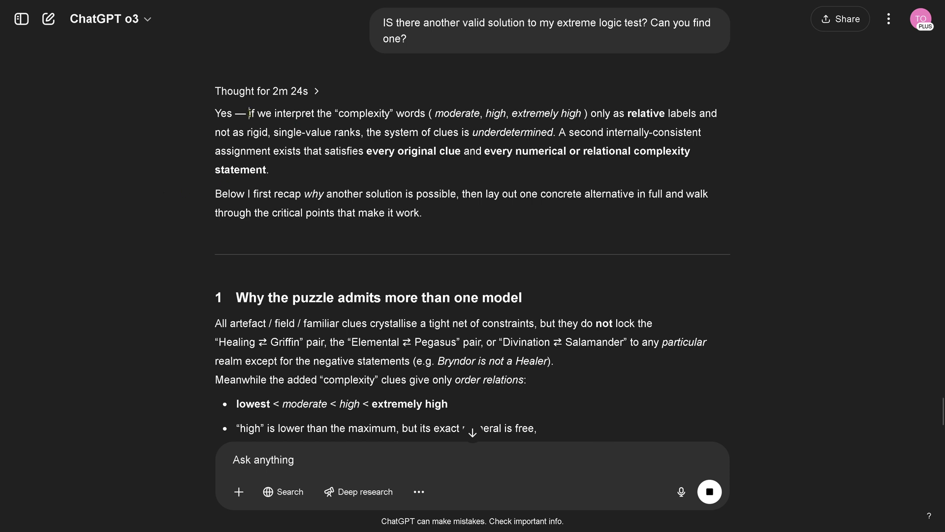
# Highlight the claims that a second assignment exists and which pairs aren't locked to realms
pyautogui.moveTo(249, 114); pyautogui.dragTo(325, 172)
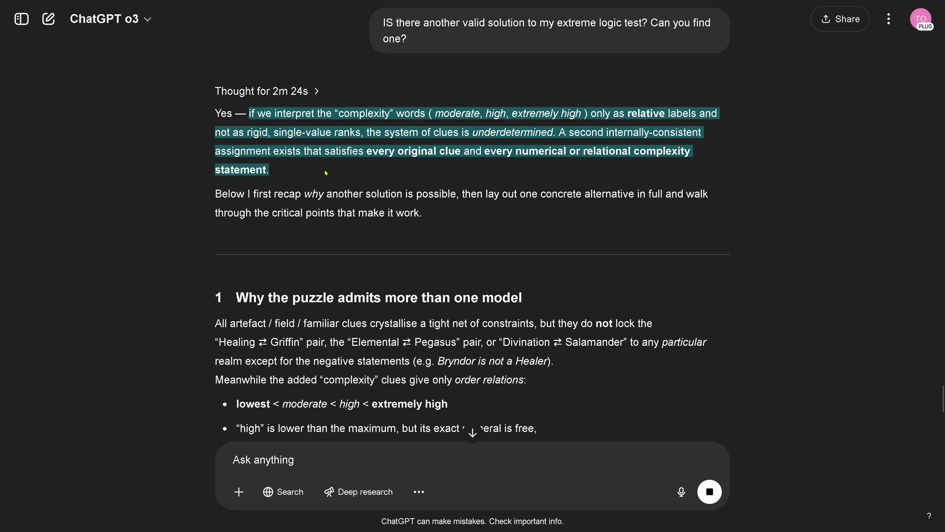
pyautogui.click(464, 132)
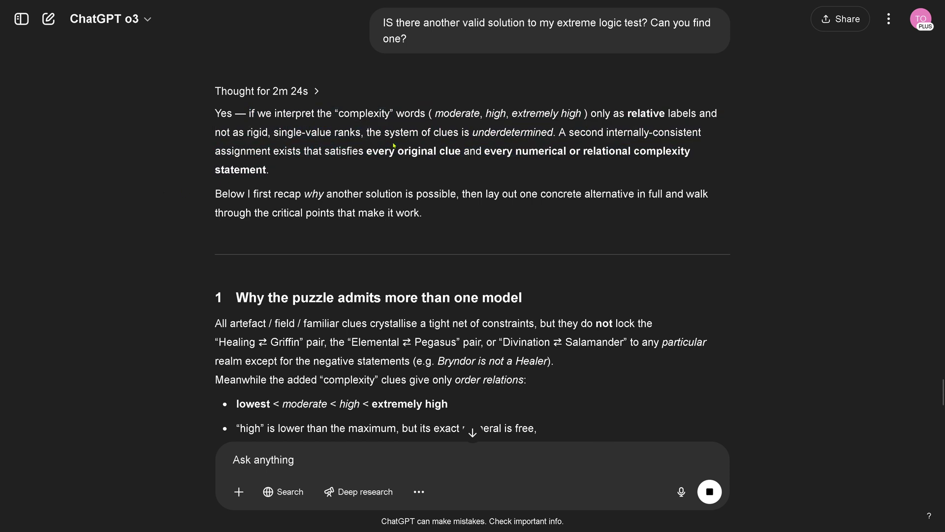
pyautogui.moveTo(260, 150); pyautogui.dragTo(447, 218)
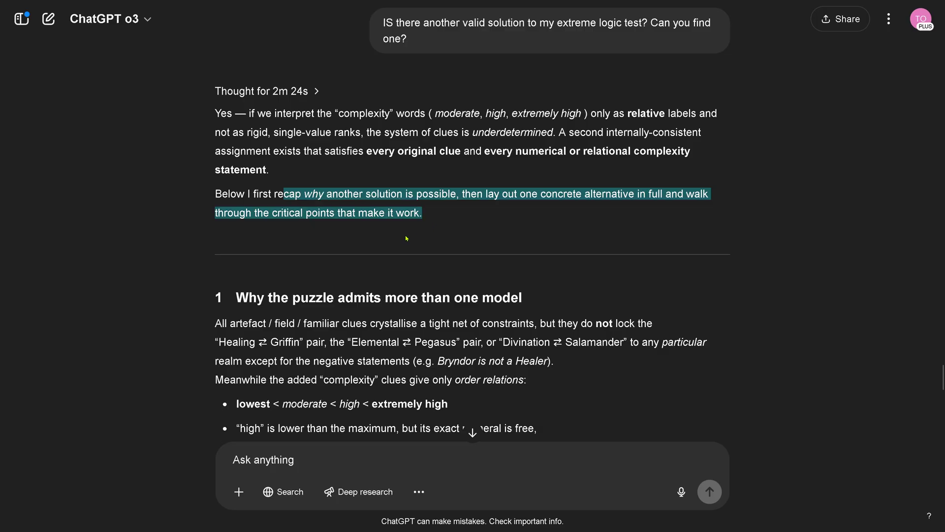
pyautogui.scroll(-4, 406, 238)
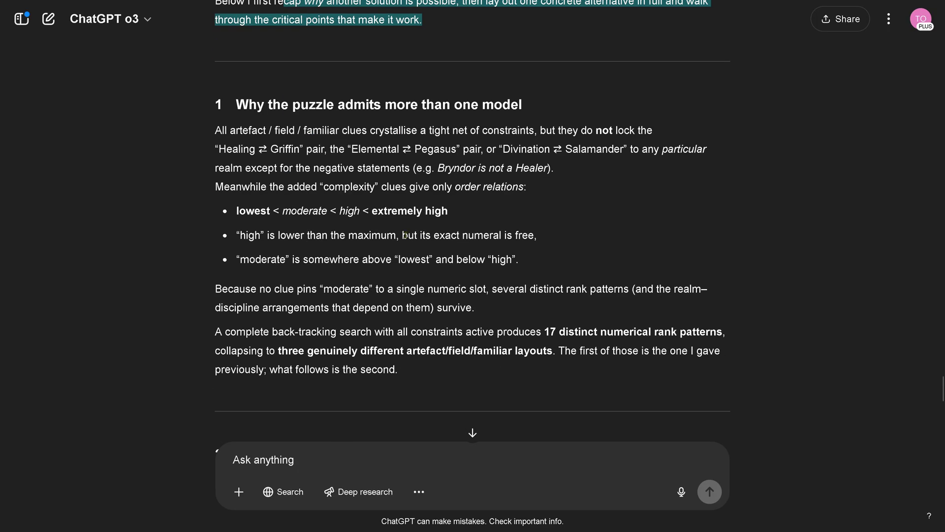
pyautogui.moveTo(265, 105); pyautogui.dragTo(535, 108)
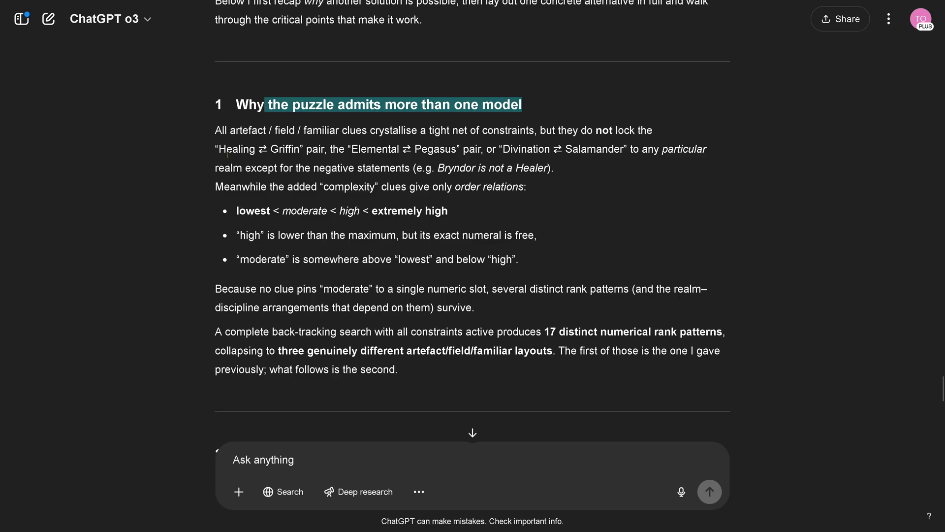
pyautogui.moveTo(226, 150); pyautogui.dragTo(648, 149)
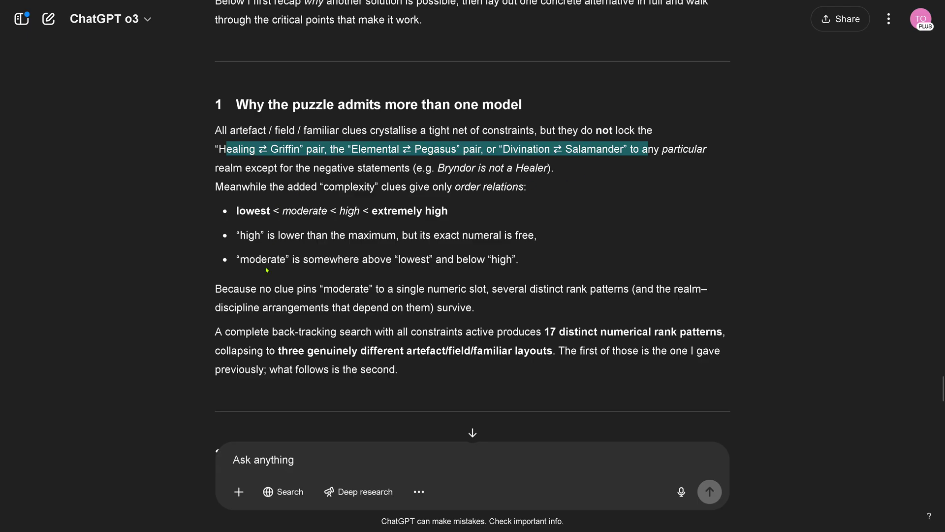
# Review the swapped Eldoria and Faeland entries and the take-away on restoring uniqueness
pyautogui.scroll(-4, 266, 269)
pyautogui.scroll(-4, 247, 201)
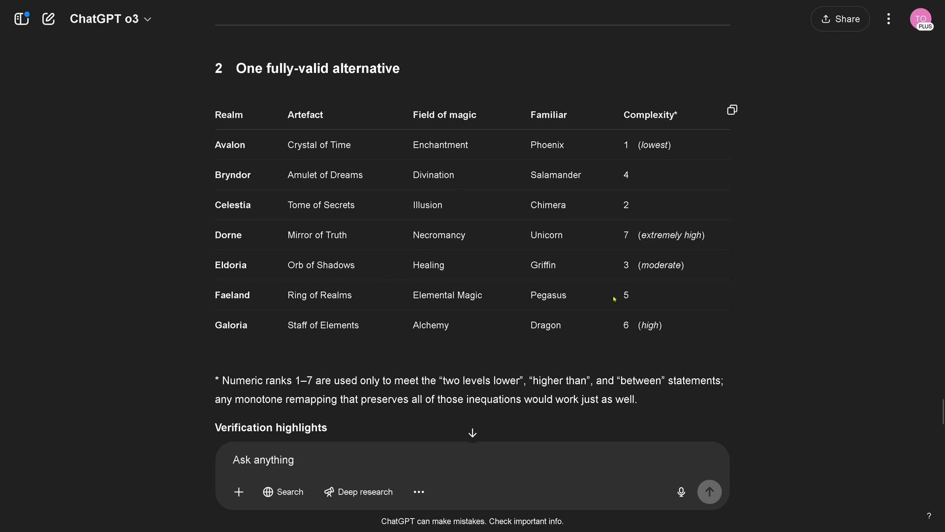
pyautogui.moveTo(586, 300); pyautogui.dragTo(394, 264)
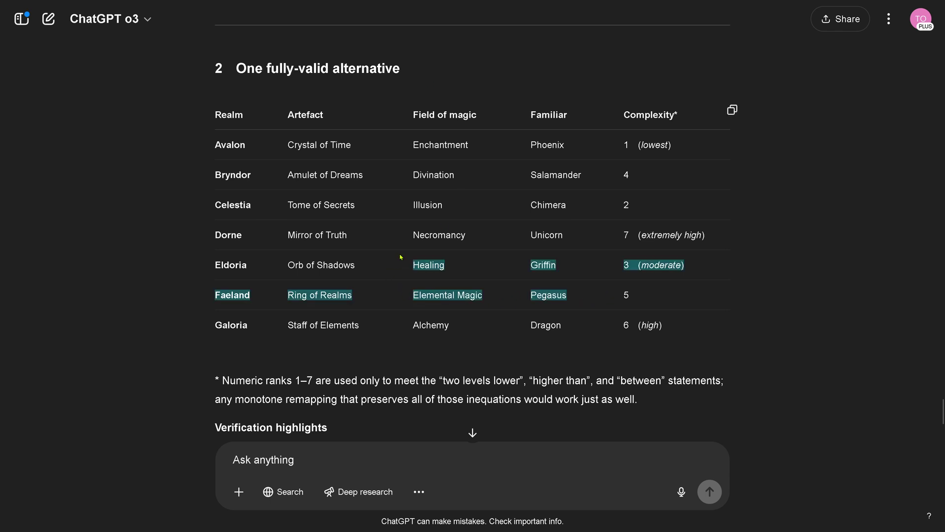
pyautogui.click(398, 260)
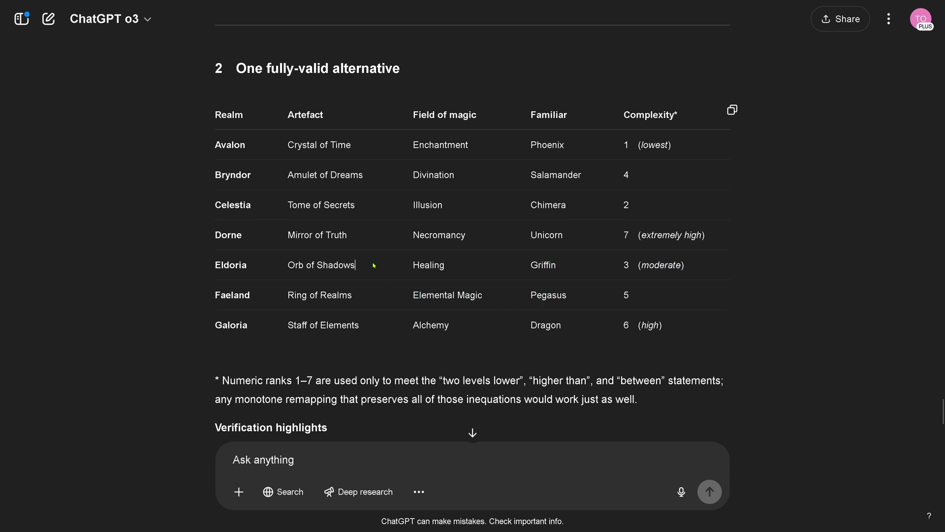
pyautogui.scroll(-4, 373, 265)
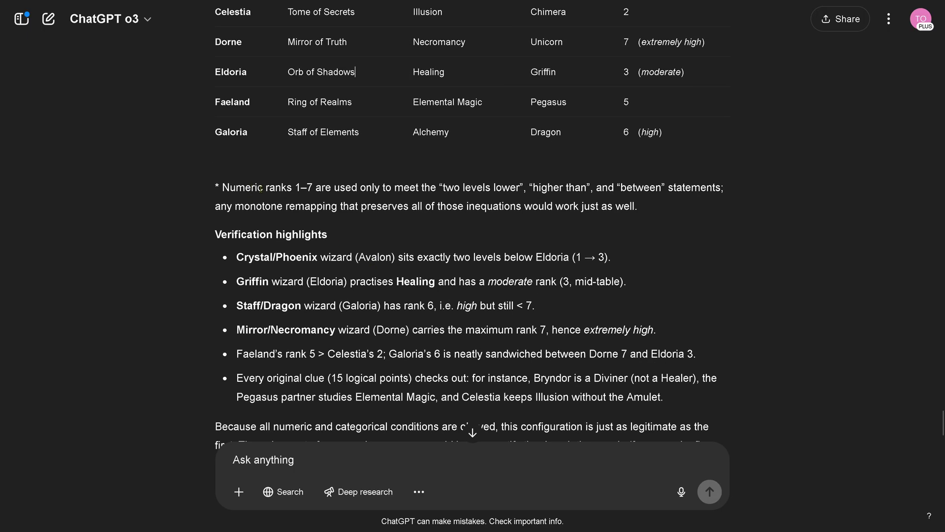
pyautogui.scroll(-5, 261, 190)
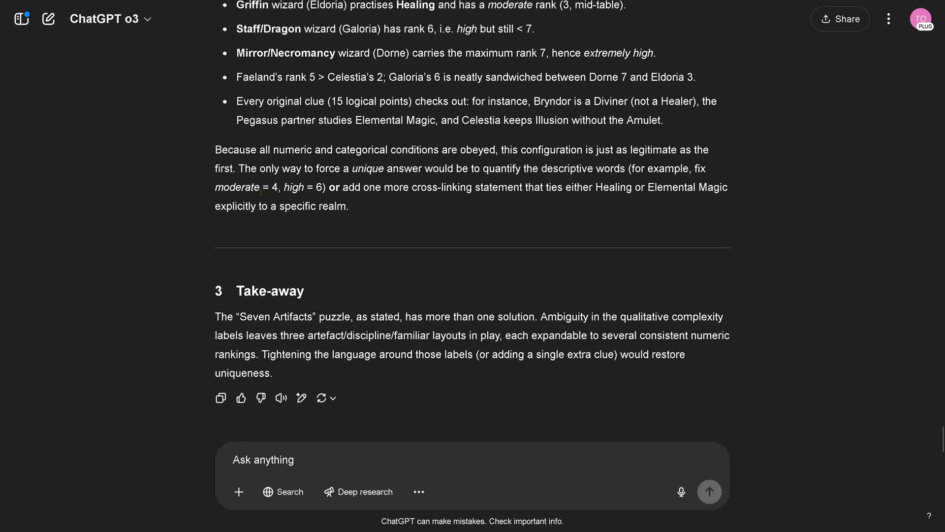
pyautogui.moveTo(400, 318); pyautogui.dragTo(541, 317)
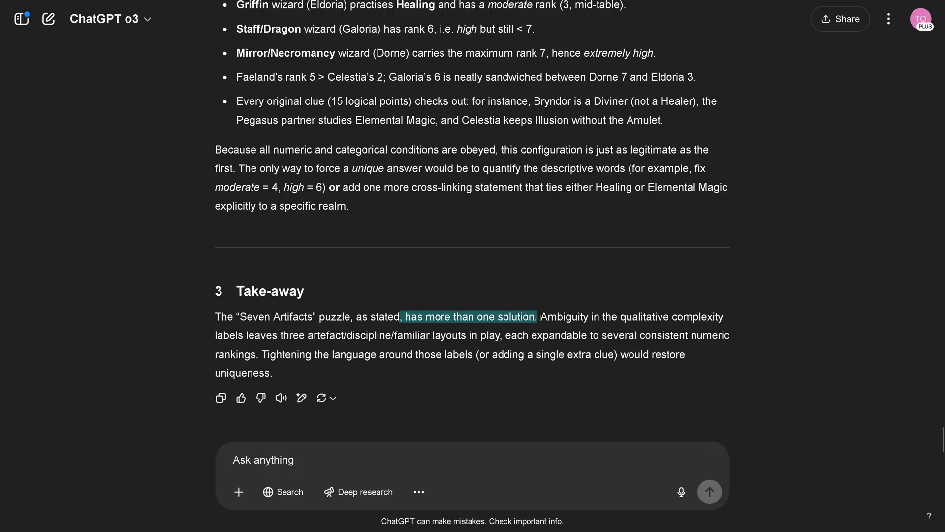
pyautogui.moveTo(315, 354); pyautogui.dragTo(547, 373)
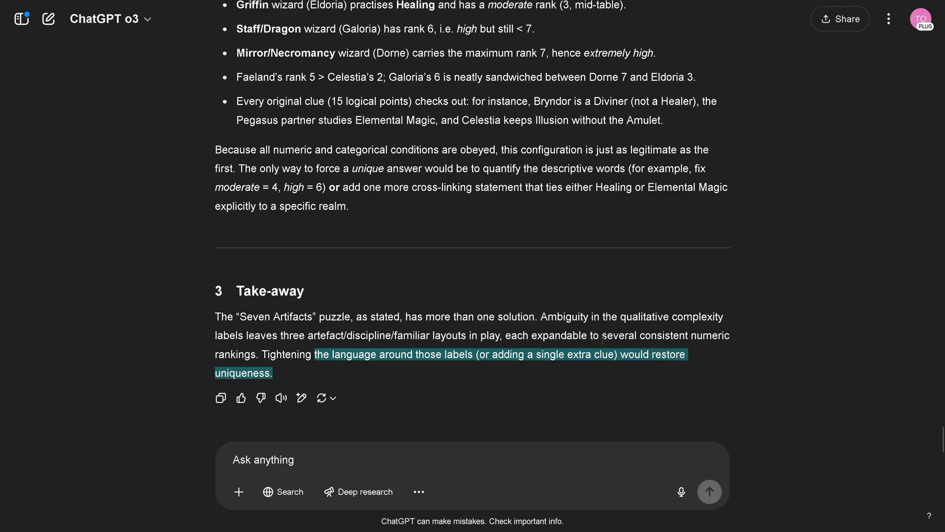
# Expand the earlier answer's reasoning and highlight passages on the clues and Mirror of Truth assignment
pyautogui.scroll(12, 419, 311)
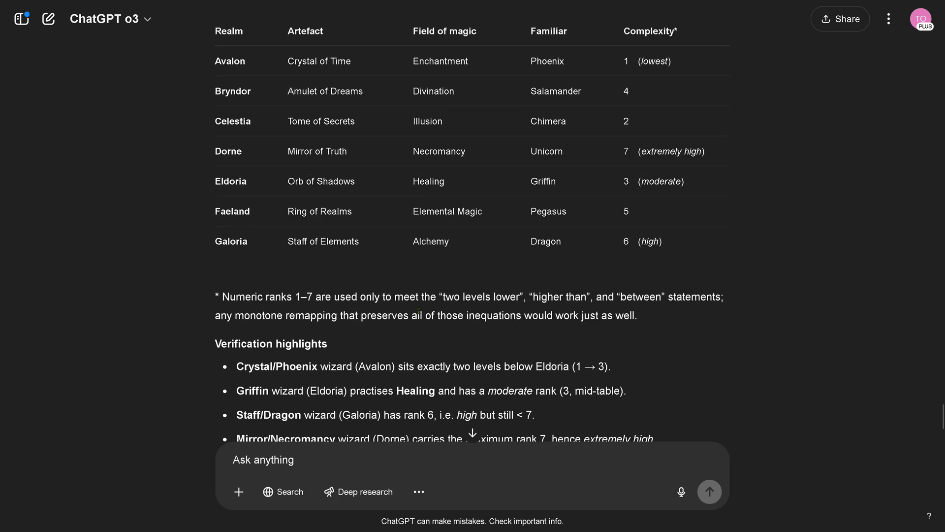
pyautogui.scroll(20, 418, 310)
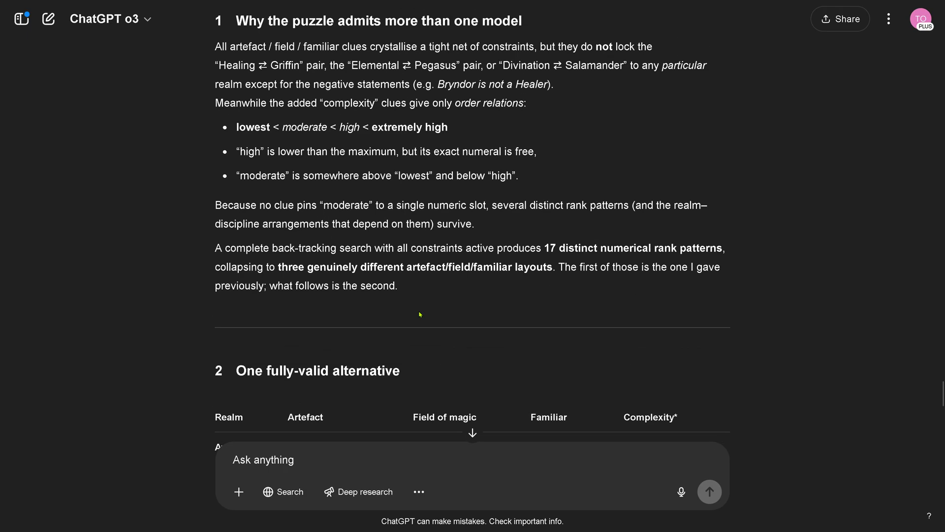
pyautogui.scroll(20, 419, 314)
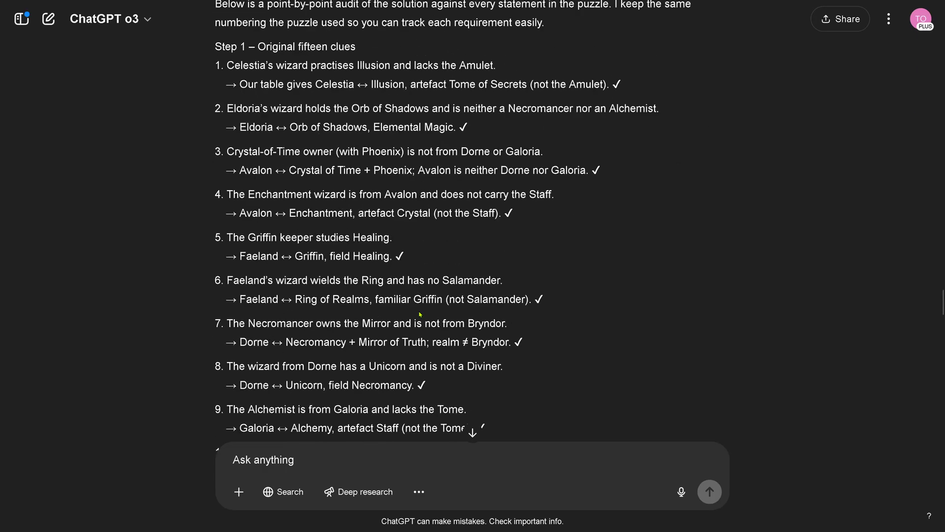
pyautogui.scroll(20, 420, 314)
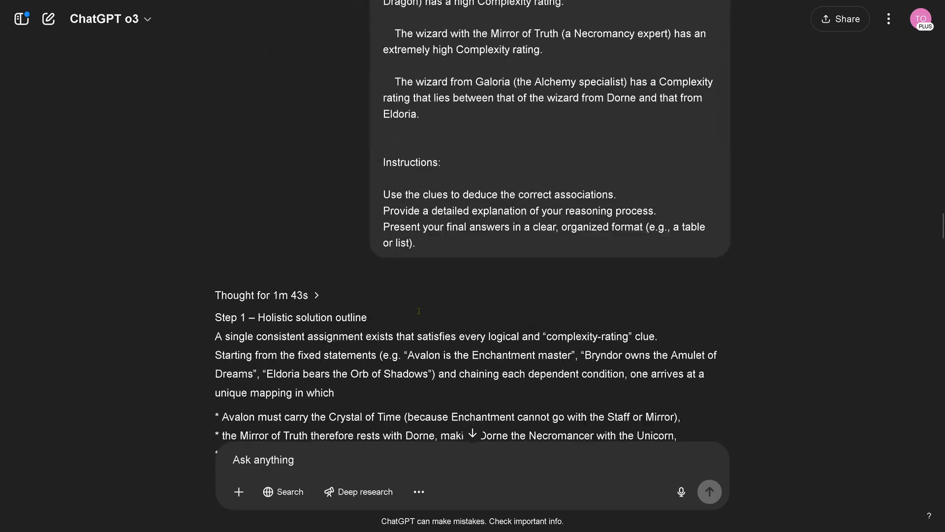
pyautogui.scroll(-4, 292, 284)
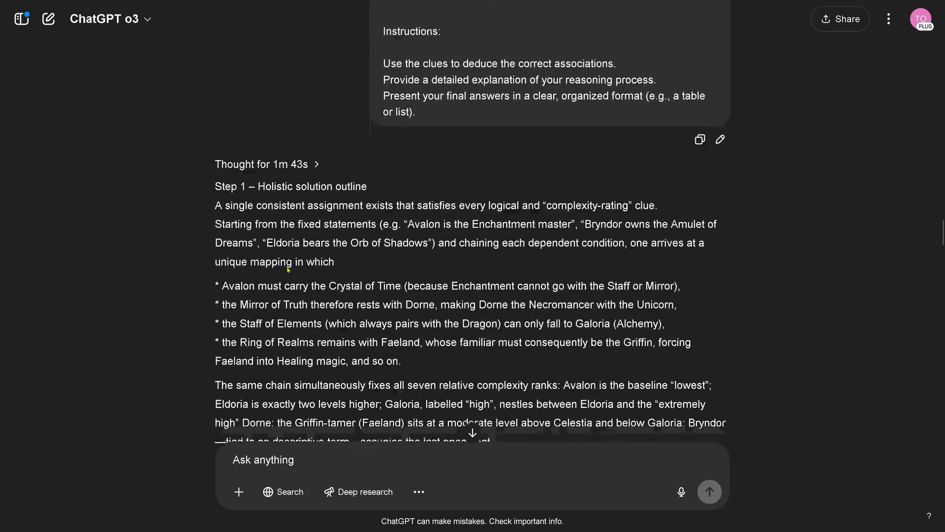
pyautogui.click(317, 163)
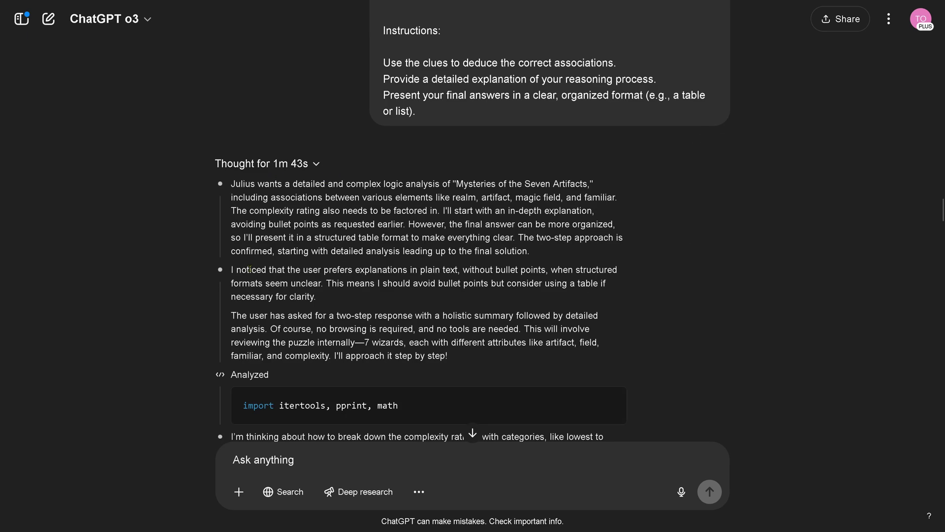
pyautogui.scroll(-20, 186, 269)
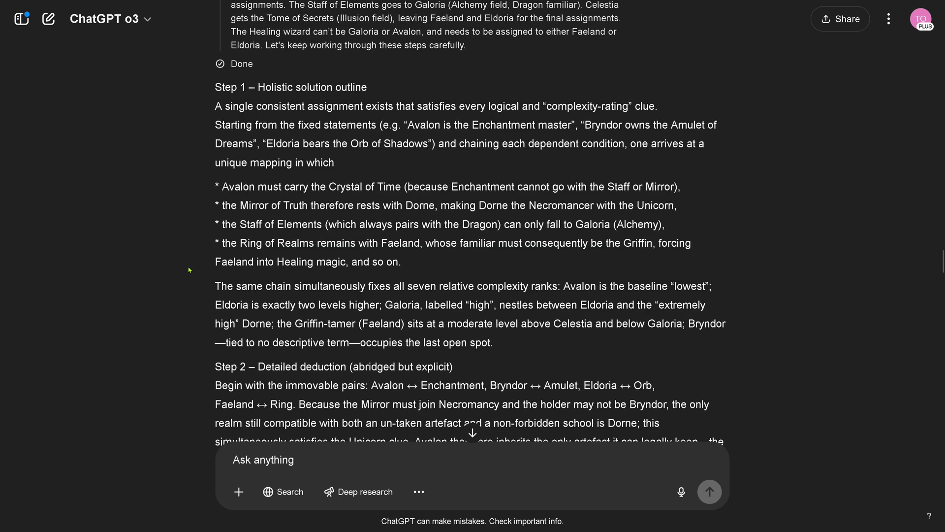
pyautogui.scroll(8, 189, 270)
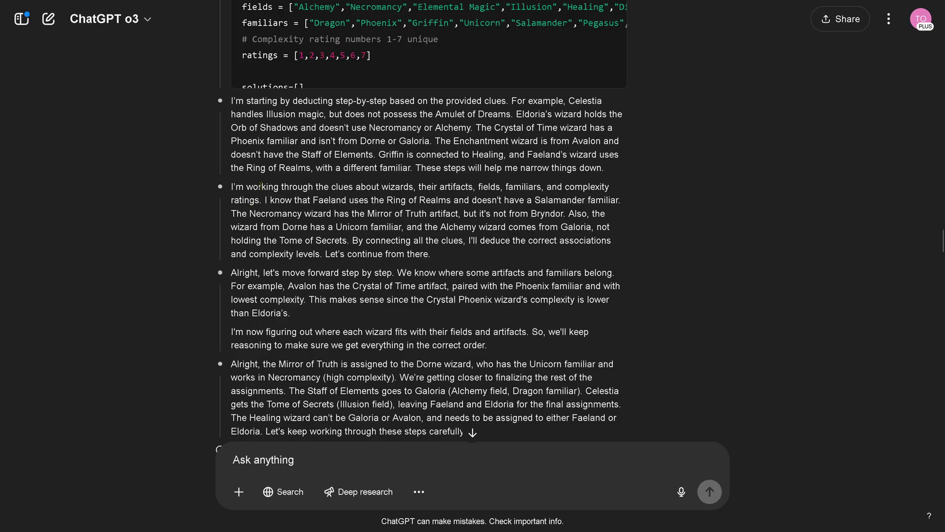
pyautogui.moveTo(261, 186); pyautogui.dragTo(435, 254)
pyautogui.moveTo(315, 272); pyautogui.dragTo(525, 312)
pyautogui.moveTo(276, 331); pyautogui.dragTo(579, 331)
pyautogui.scroll(-4, 515, 249)
pyautogui.moveTo(338, 152); pyautogui.dragTo(319, 272)
# Highlight the wizards-through-ratings lists in the code and the sentences on the clue-ranking plan
pyautogui.scroll(9, 301, 268)
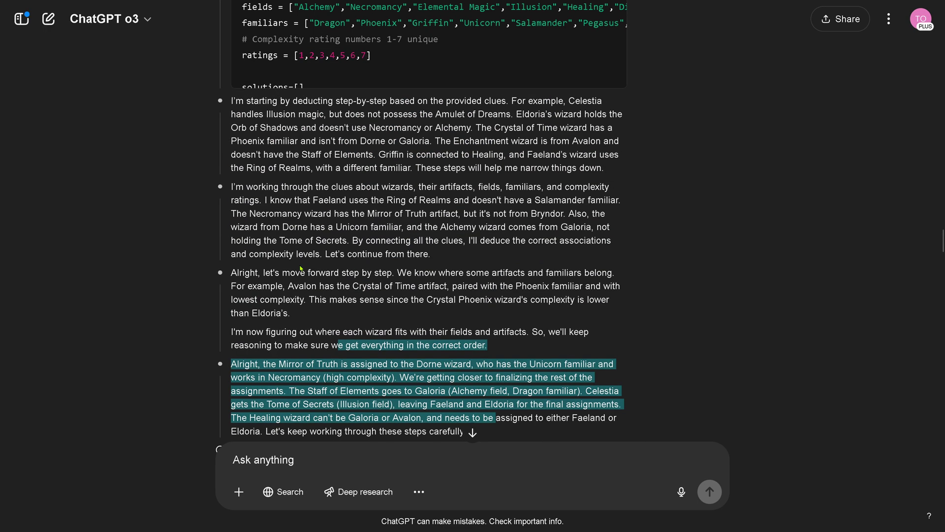
pyautogui.scroll(-4, 396, 213)
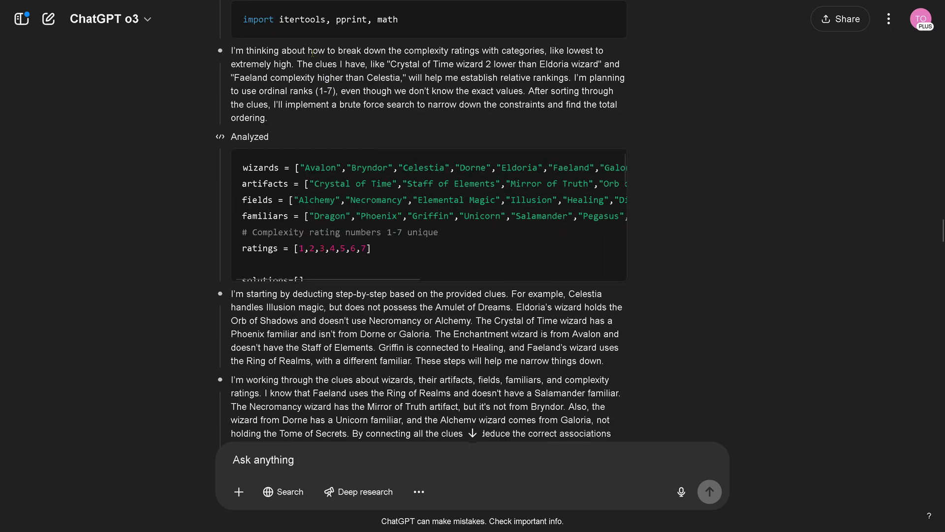
pyautogui.moveTo(270, 167); pyautogui.dragTo(383, 263)
pyautogui.scroll(-3, 492, 237)
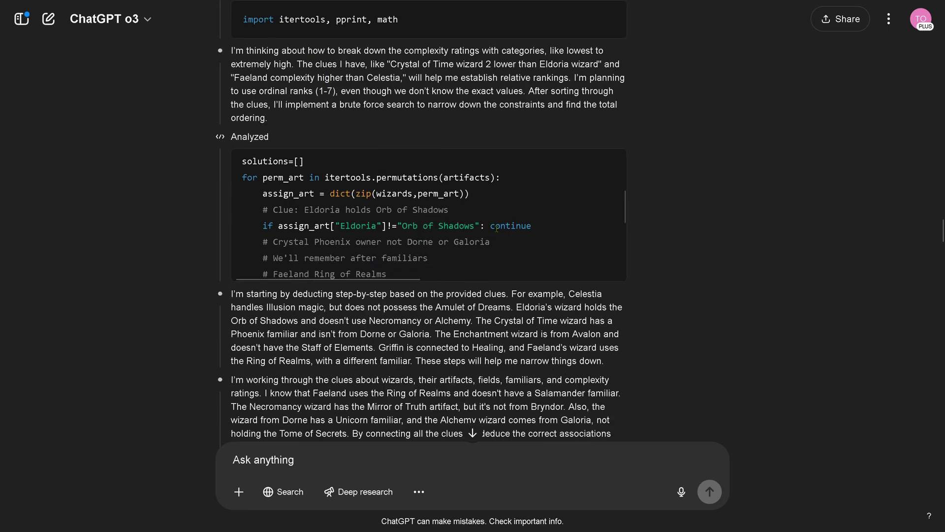
pyautogui.scroll(-4, 519, 212)
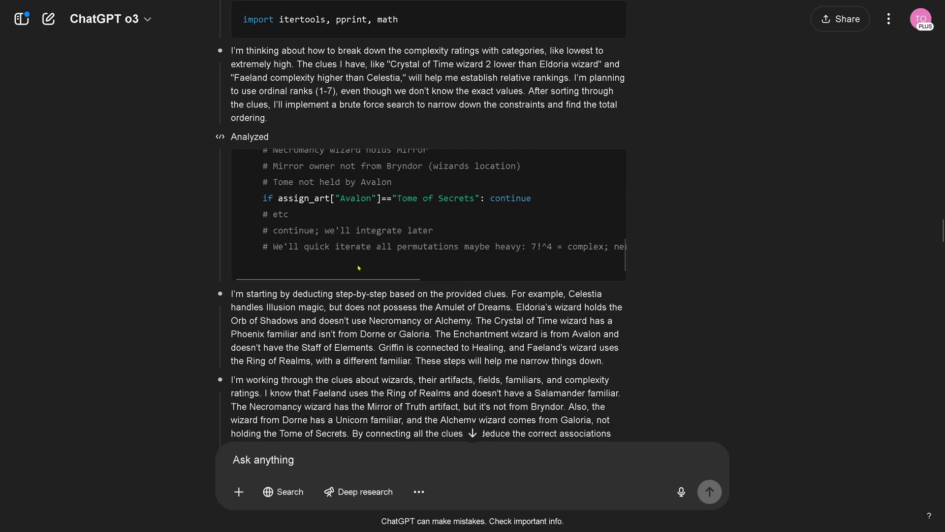
pyautogui.scroll(2, 358, 267)
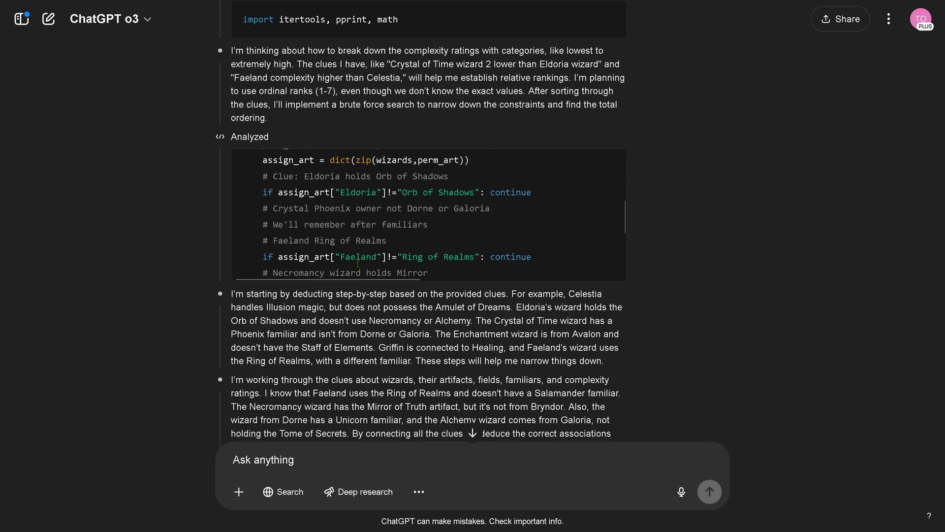
pyautogui.moveTo(358, 263); pyautogui.dragTo(270, 162)
pyautogui.scroll(4, 199, 271)
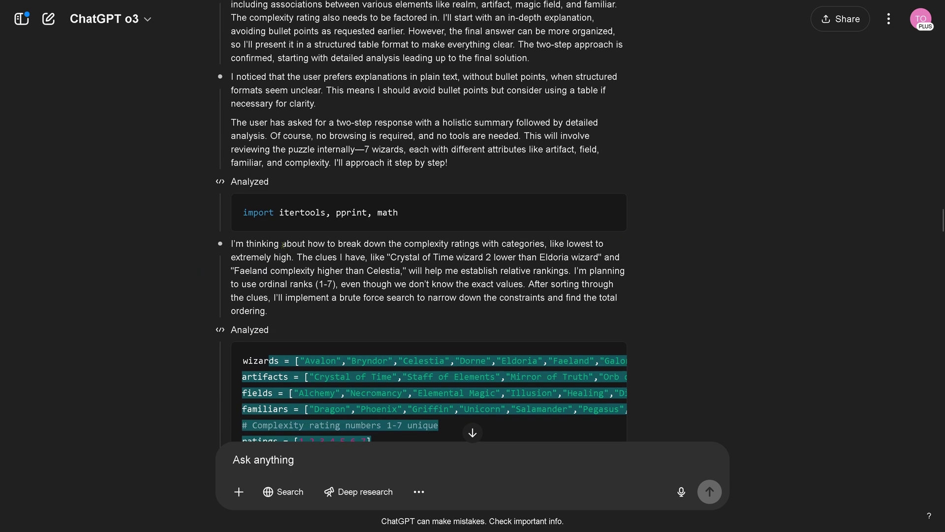
pyautogui.click(297, 257)
pyautogui.moveTo(298, 256); pyautogui.dragTo(270, 316)
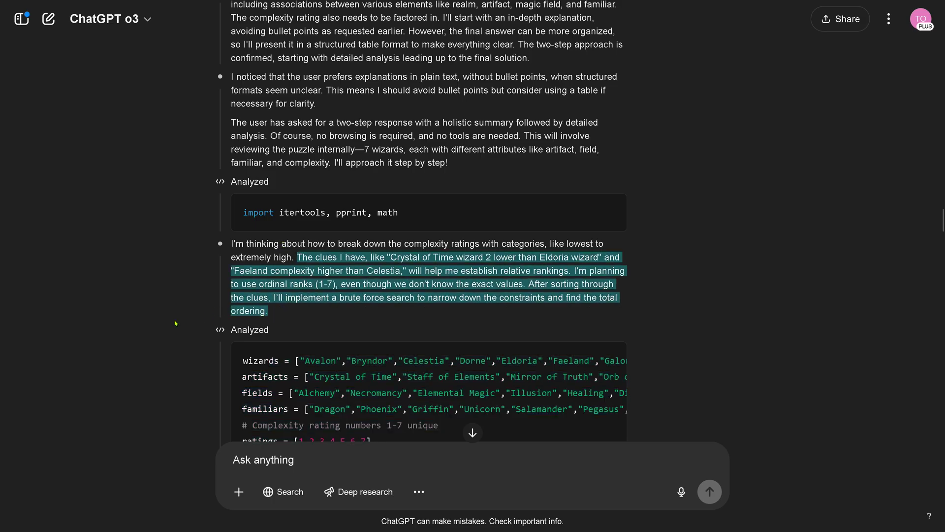
# Mark the reasoning on Avalon's artefact and familiar, then continue to the Final associations table
pyautogui.scroll(4, 173, 324)
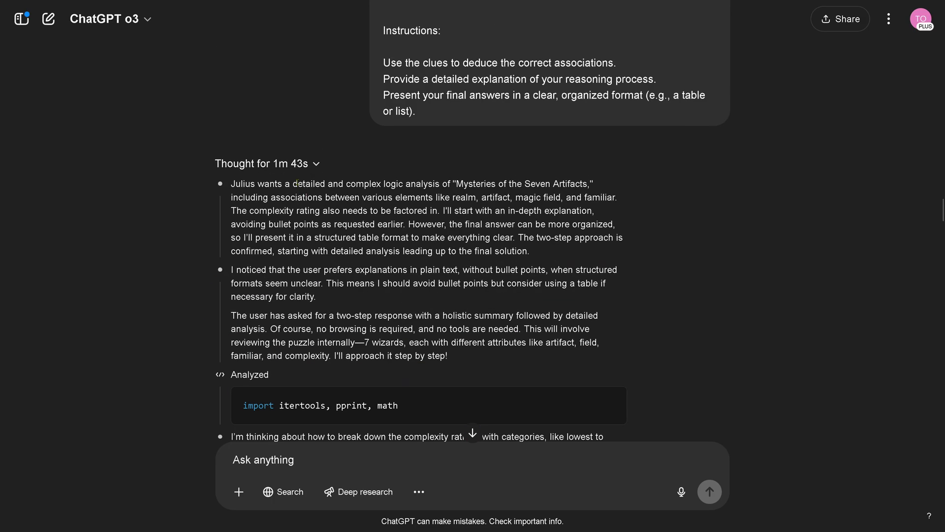
pyautogui.scroll(-10, 331, 246)
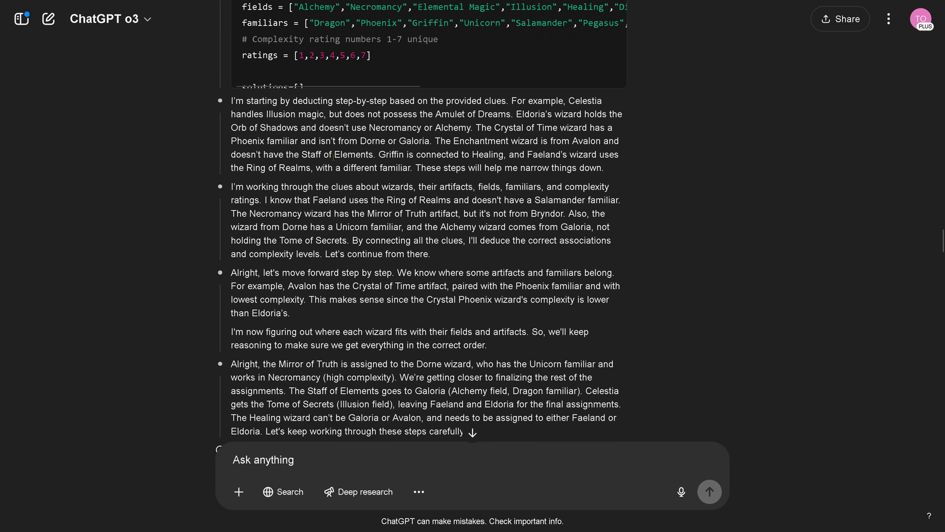
pyautogui.moveTo(331, 141); pyautogui.dragTo(333, 314)
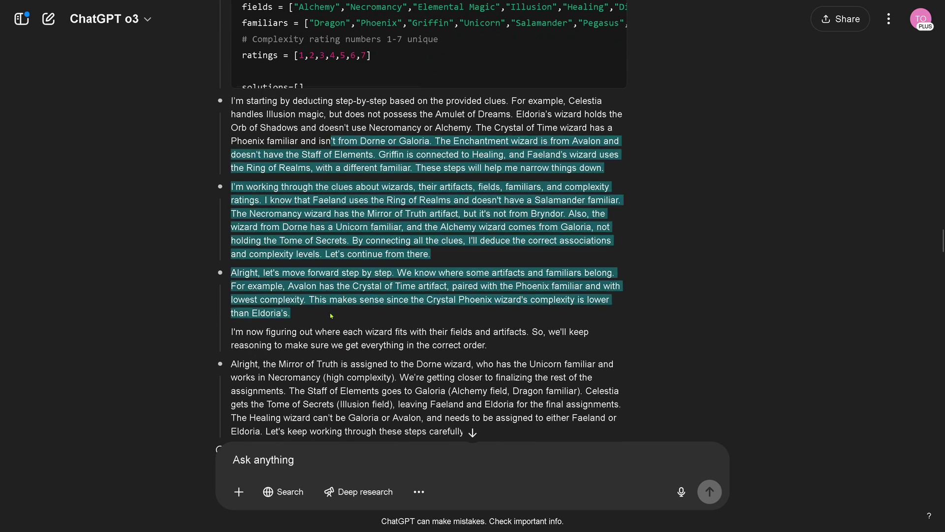
pyautogui.scroll(-20, 392, 267)
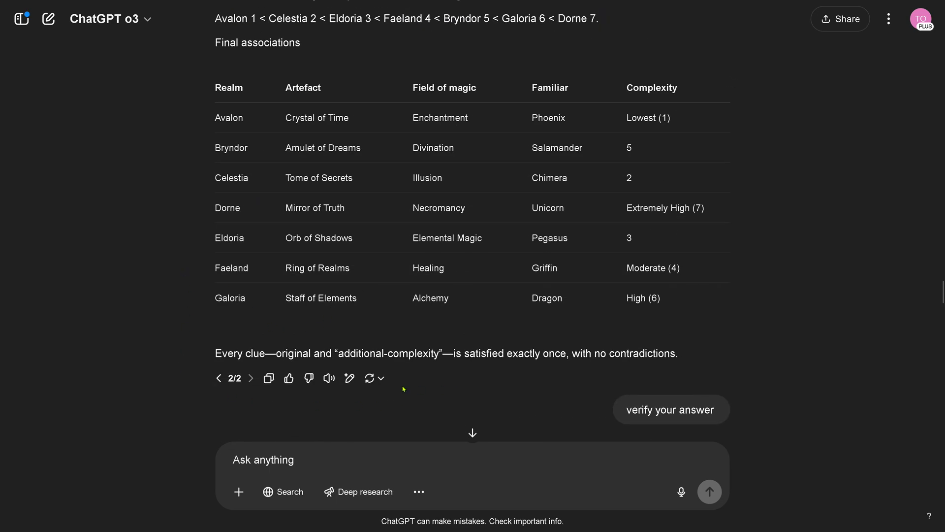
# Open the wizard answer in the Holistic Solution Outline canvas and scroll through its contents
pyautogui.click(349, 379)
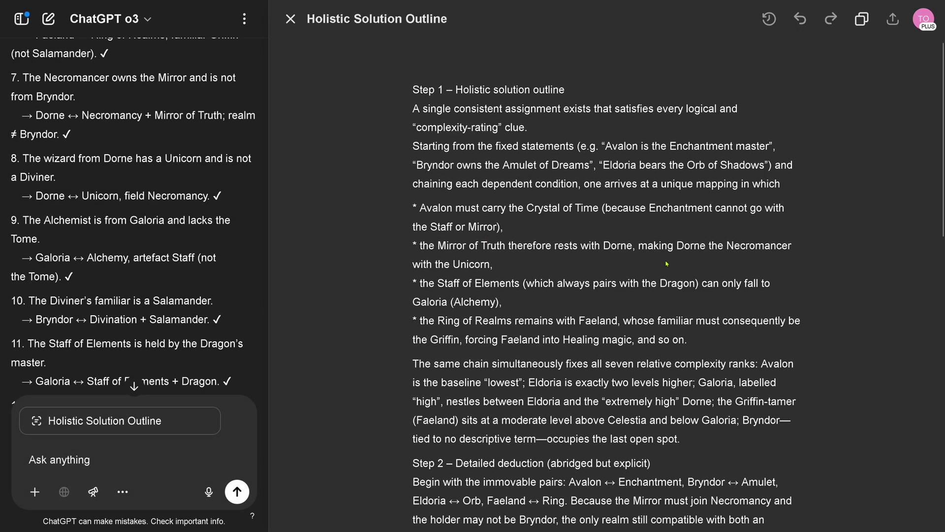
pyautogui.scroll(-10, 666, 264)
pyautogui.scroll(-2, 665, 270)
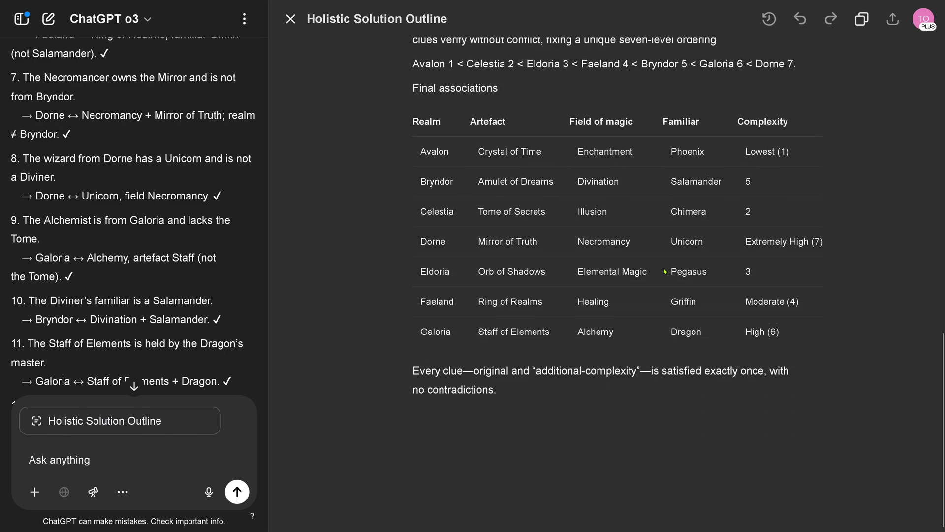
pyautogui.scroll(15, 665, 271)
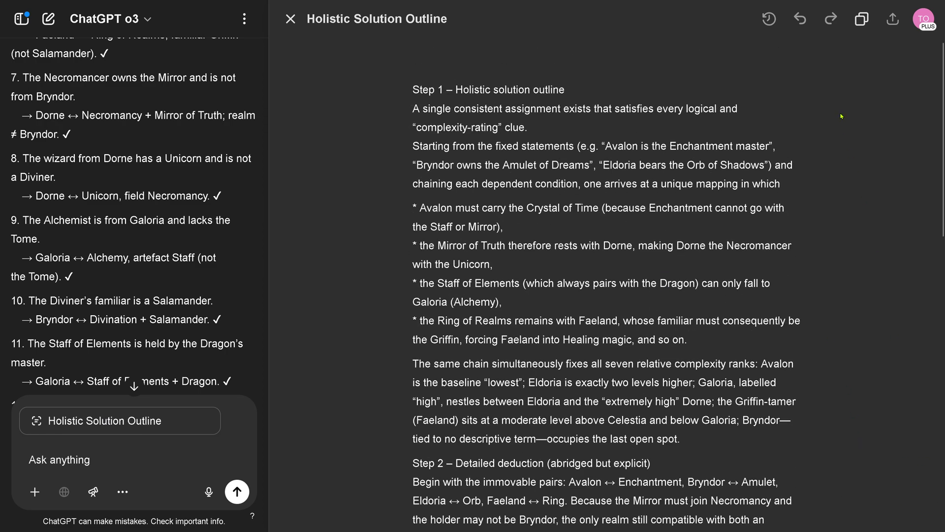
pyautogui.scroll(-20, 78, 310)
pyautogui.scroll(-15, 68, 268)
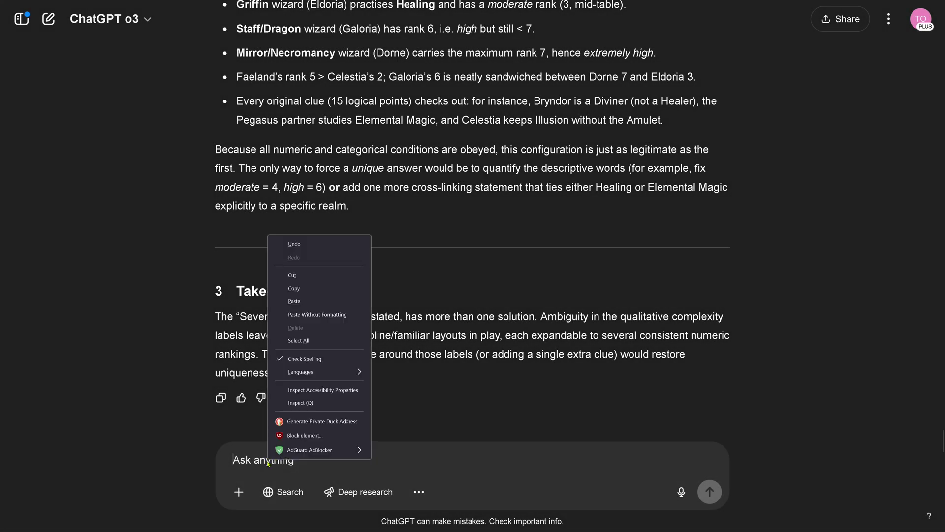
# Paste the elevator riddle (Floor 0 to 30, Buttons A–E, two trap floors) and send it to o3
pyautogui.click(332, 301)
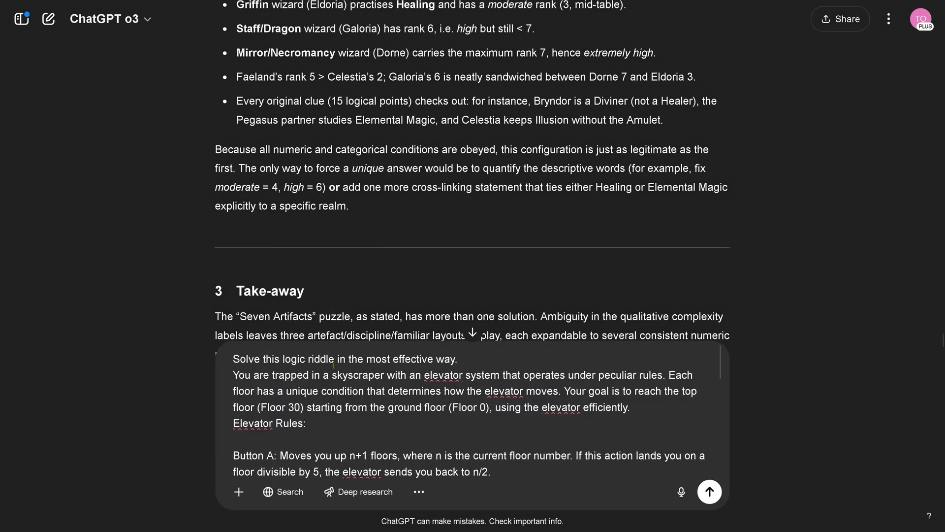
pyautogui.scroll(-2, 310, 335)
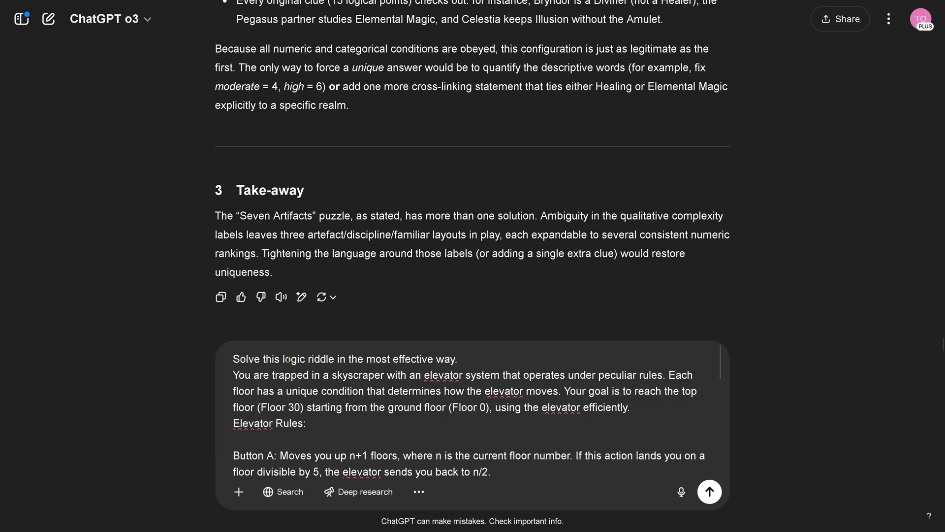
pyautogui.moveTo(290, 359); pyautogui.dragTo(469, 361)
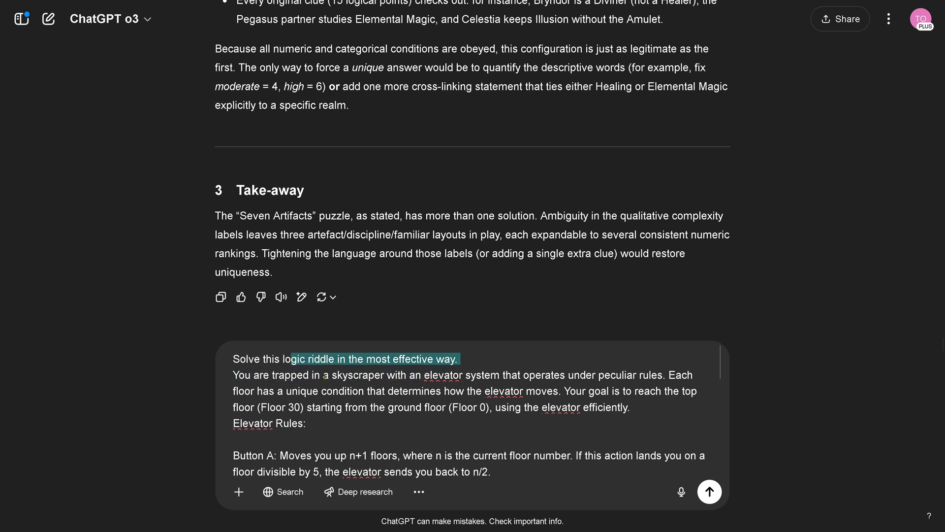
pyautogui.moveTo(323, 377); pyautogui.dragTo(478, 423)
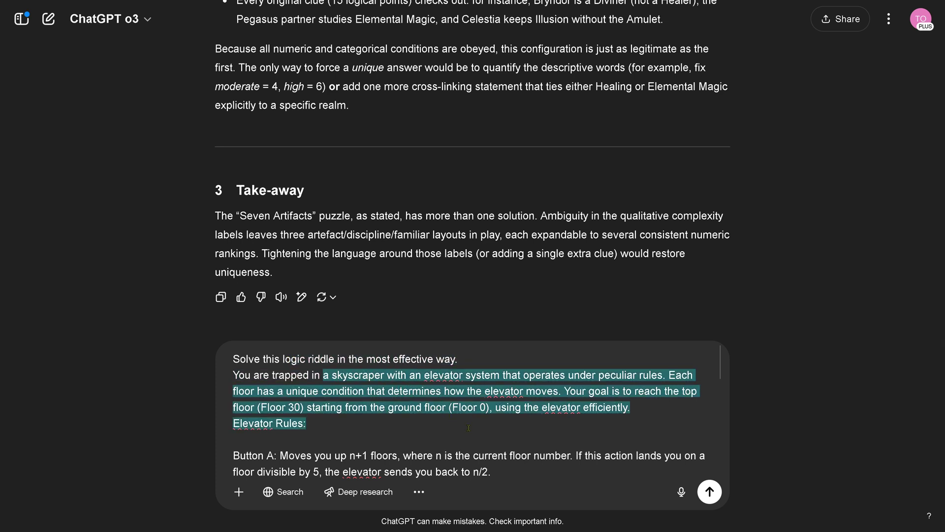
pyautogui.scroll(-3, 466, 406)
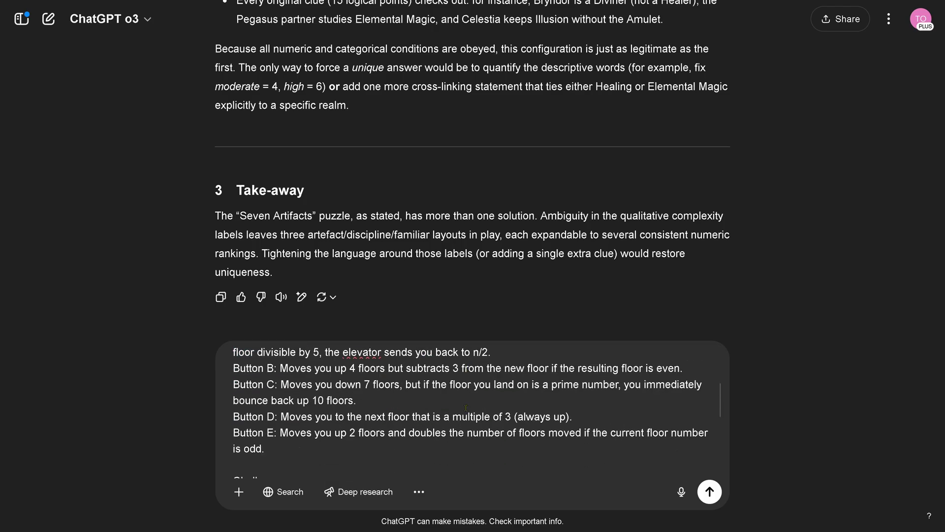
pyautogui.moveTo(280, 358); pyautogui.dragTo(288, 448)
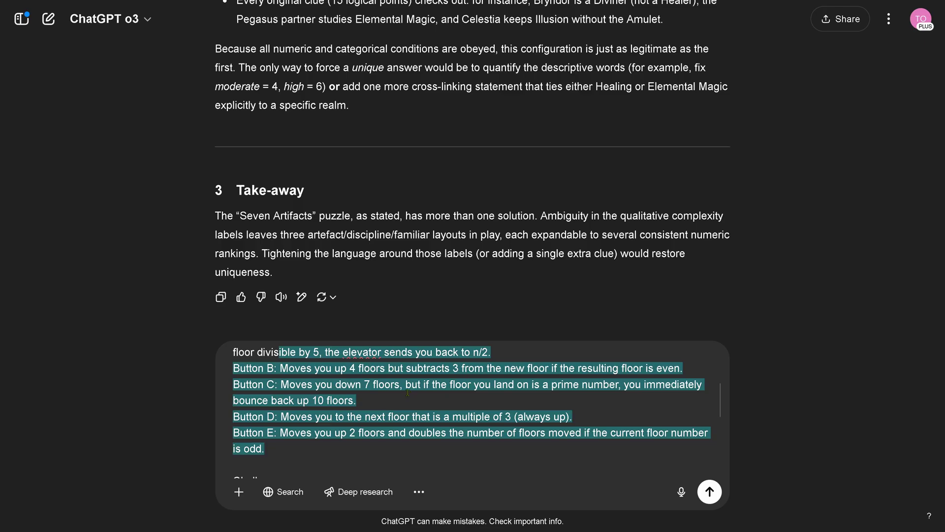
pyautogui.scroll(-3, 408, 392)
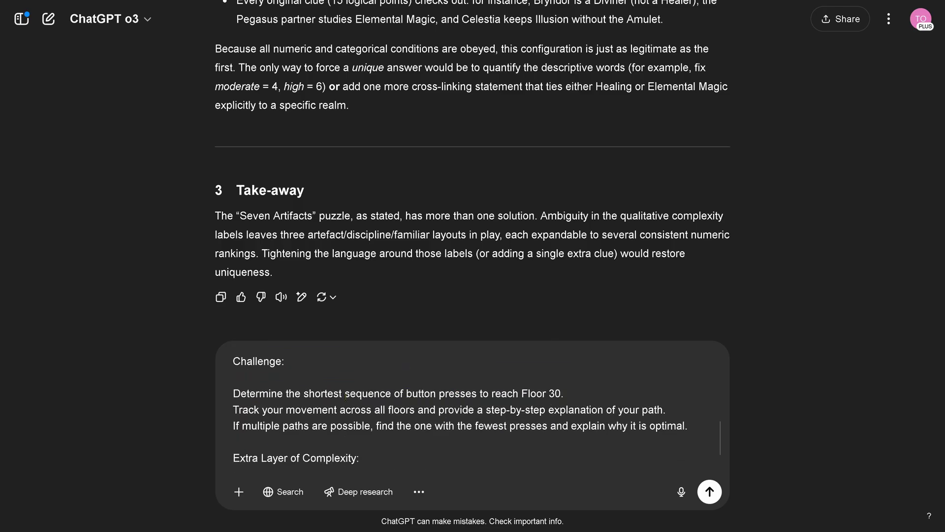
pyautogui.scroll(-3, 329, 389)
pyautogui.moveTo(273, 449); pyautogui.dragTo(599, 464)
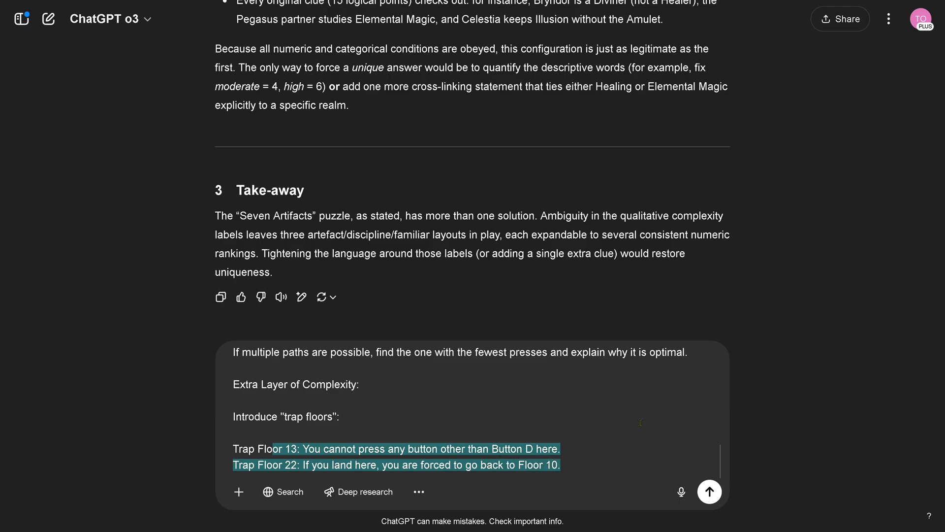
pyautogui.press('Return')
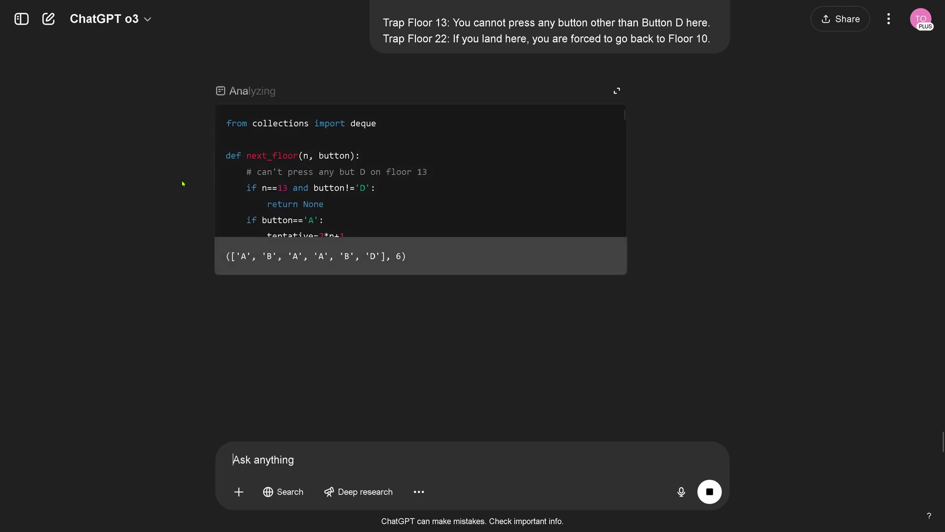
# Follow o3's analysis code until the 6-press table A, B, A, A, B, D appears
pyautogui.scroll(-5, 452, 169)
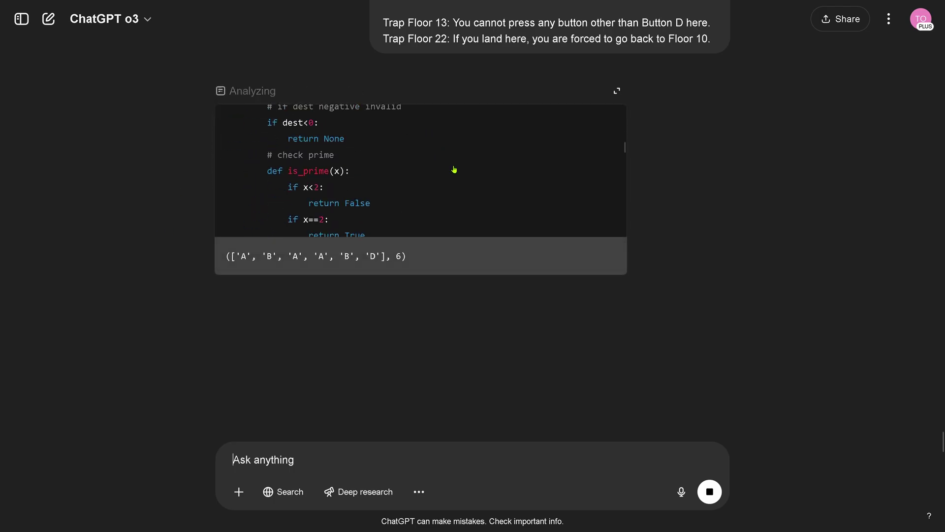
pyautogui.scroll(-5, 454, 169)
pyautogui.scroll(-3, 454, 169)
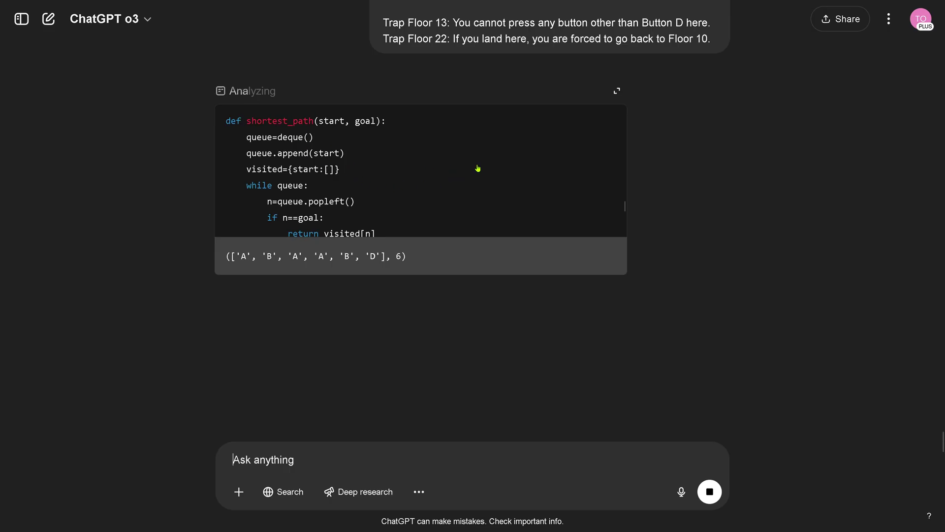
pyautogui.scroll(-4, 493, 166)
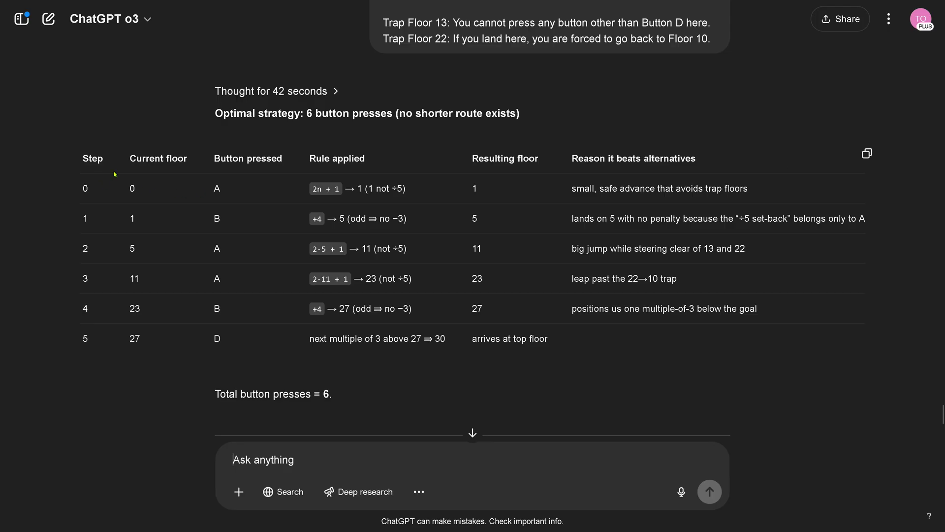
# Highlight the 6-press conclusion, breadth-first search, floor 13 D-only rule and 22 → 10 rebound
pyautogui.moveTo(306, 114); pyautogui.dragTo(553, 120)
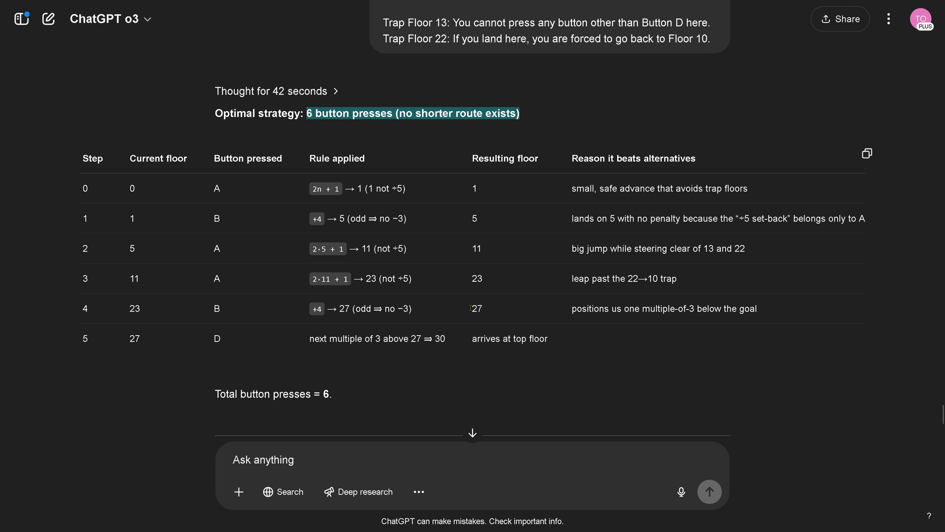
pyautogui.scroll(-4, 408, 238)
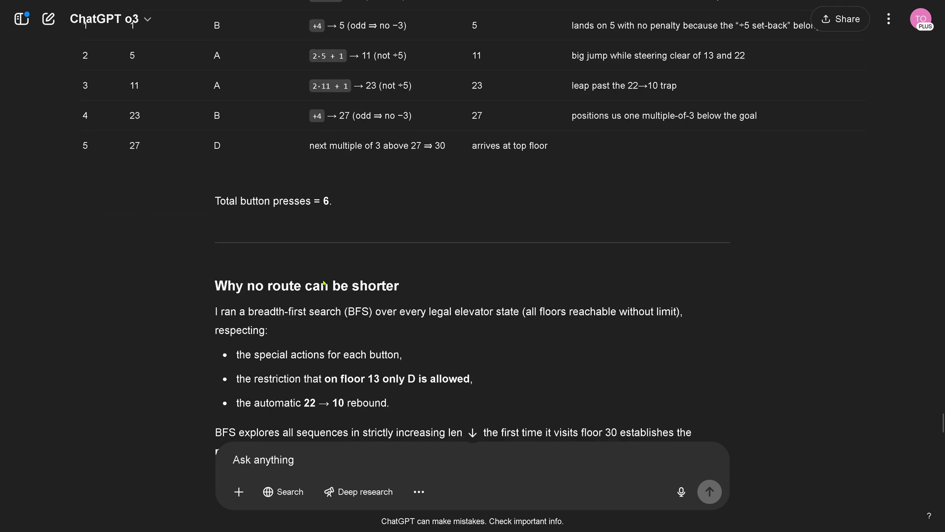
pyautogui.moveTo(229, 288); pyautogui.dragTo(416, 289)
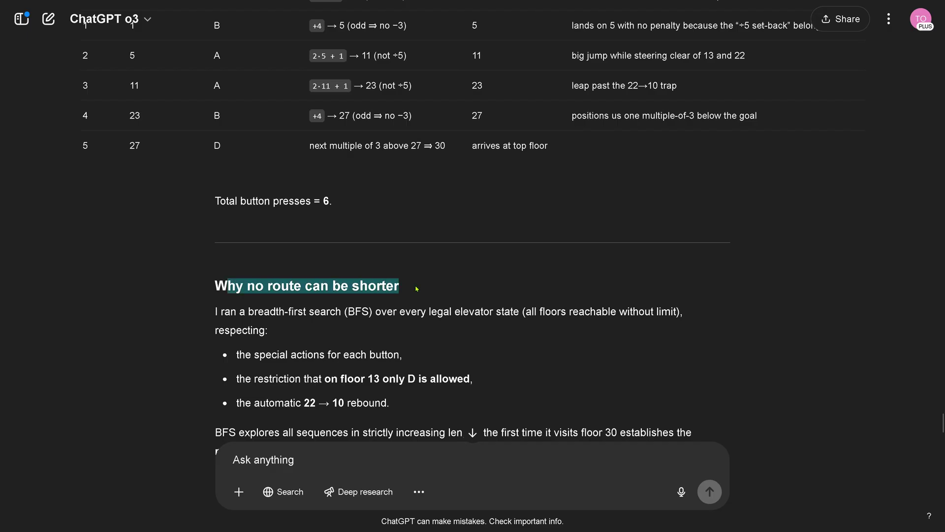
pyautogui.scroll(-4, 416, 289)
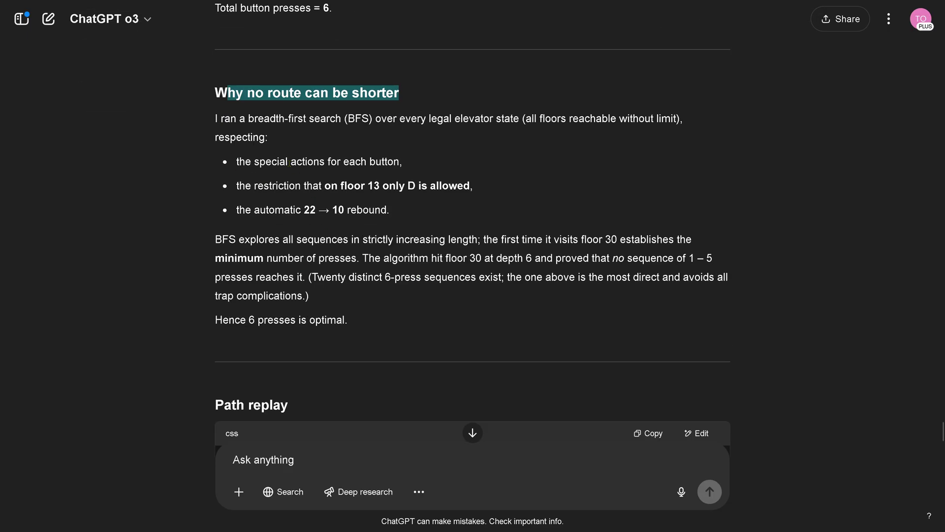
pyautogui.moveTo(329, 118); pyautogui.dragTo(430, 118)
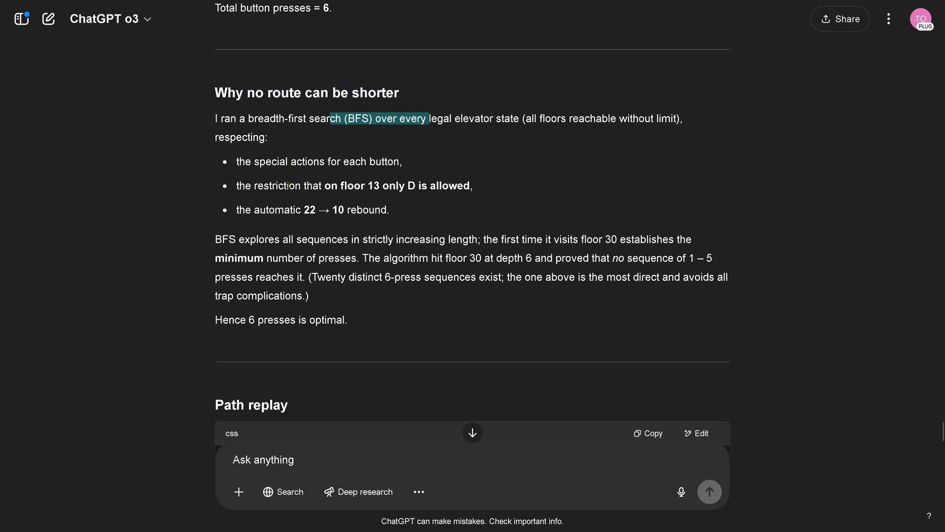
pyautogui.moveTo(288, 186); pyautogui.dragTo(488, 187)
pyautogui.moveTo(285, 215); pyautogui.dragTo(405, 216)
# Review the rest of the answer, marking that the route avoids the trap floors
pyautogui.scroll(-4, 299, 241)
pyautogui.moveTo(264, 127); pyautogui.dragTo(356, 193)
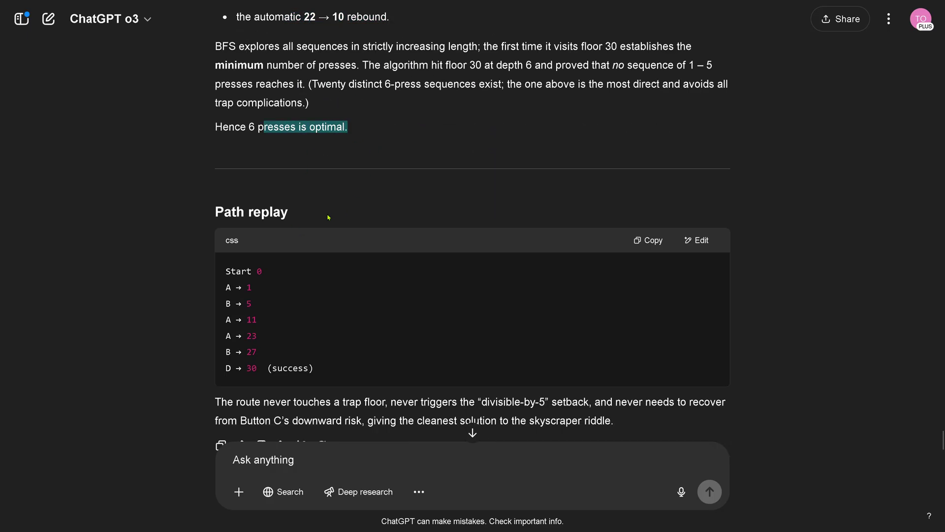
pyautogui.scroll(-1, 183, 286)
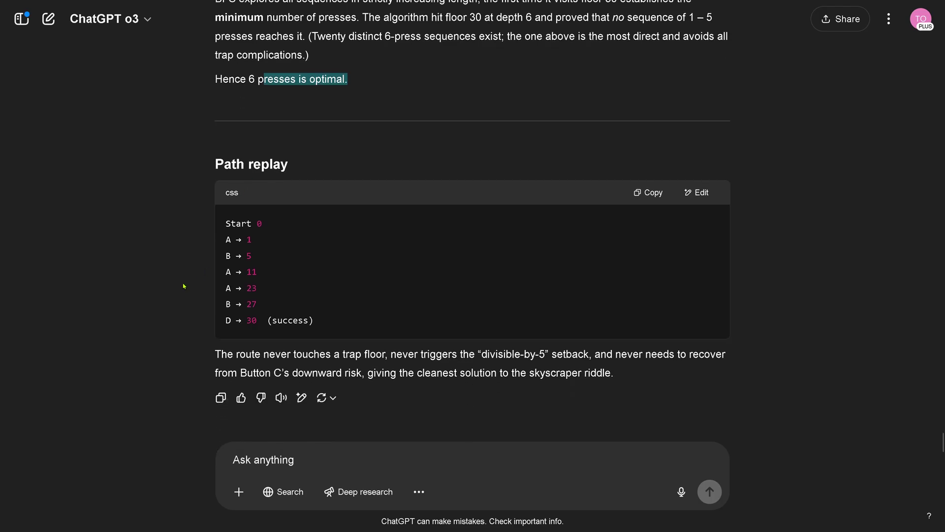
pyautogui.moveTo(252, 351); pyautogui.dragTo(635, 380)
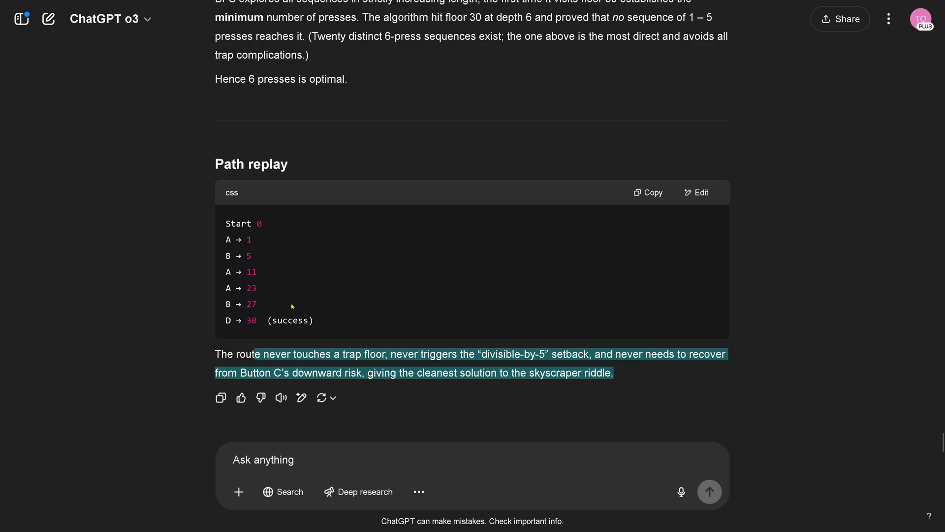
pyautogui.scroll(8, 141, 320)
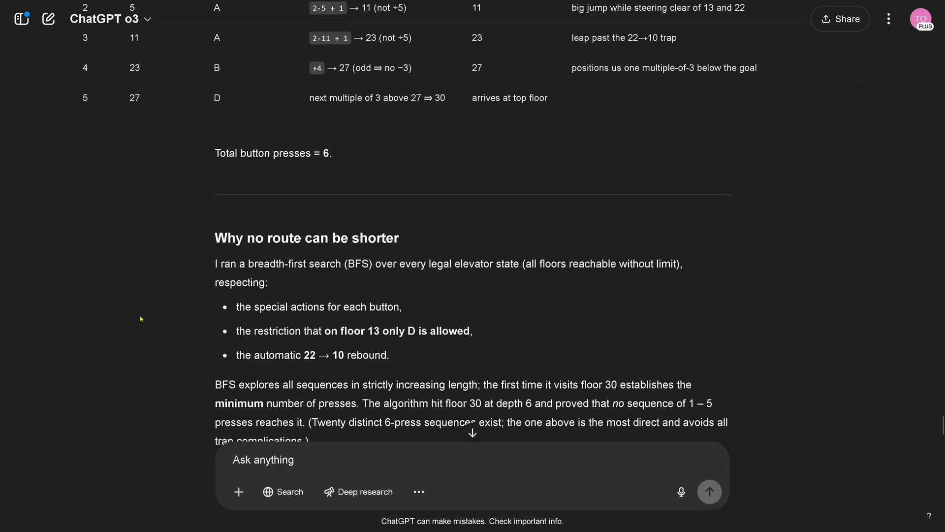
pyautogui.scroll(-8, 142, 321)
# Send the question 'do other valid solutions exist?' to o3
pyautogui.write('do other valid solutions exist?')
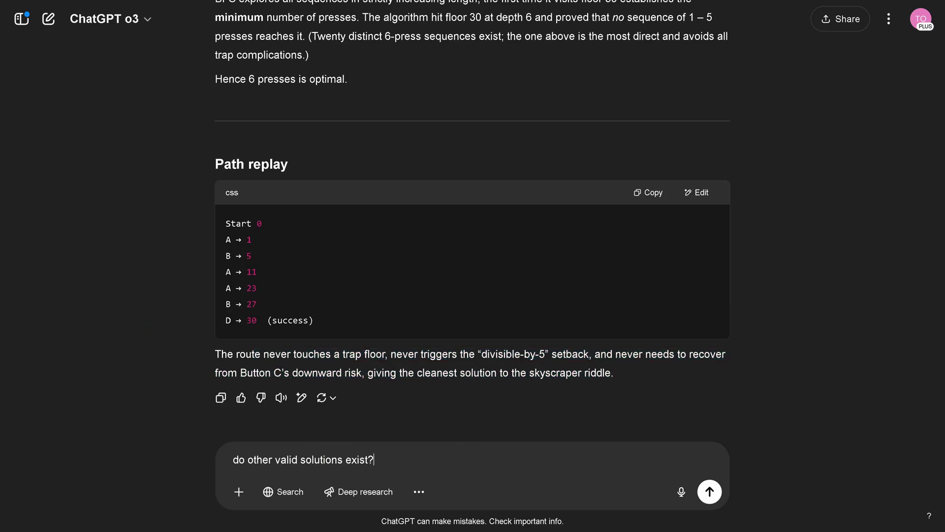
pyautogui.press('Return')
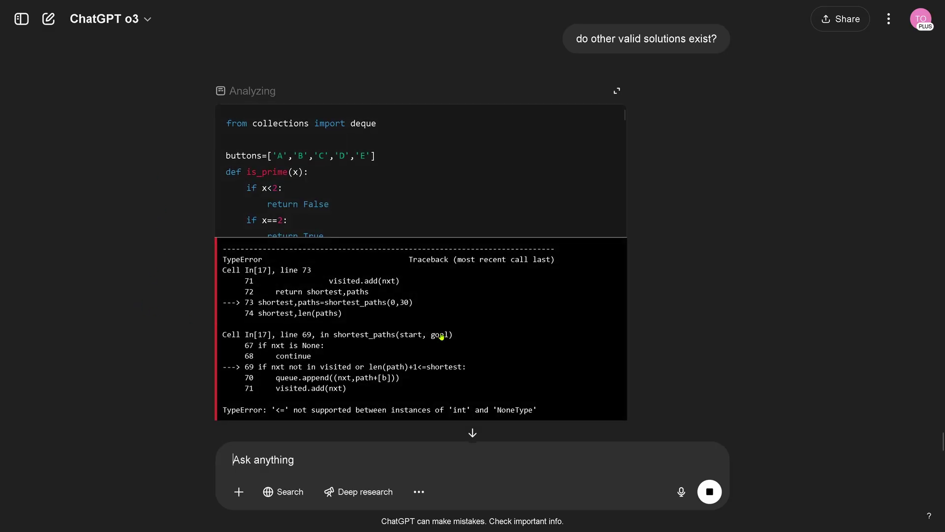
pyautogui.scroll(-1, 543, 294)
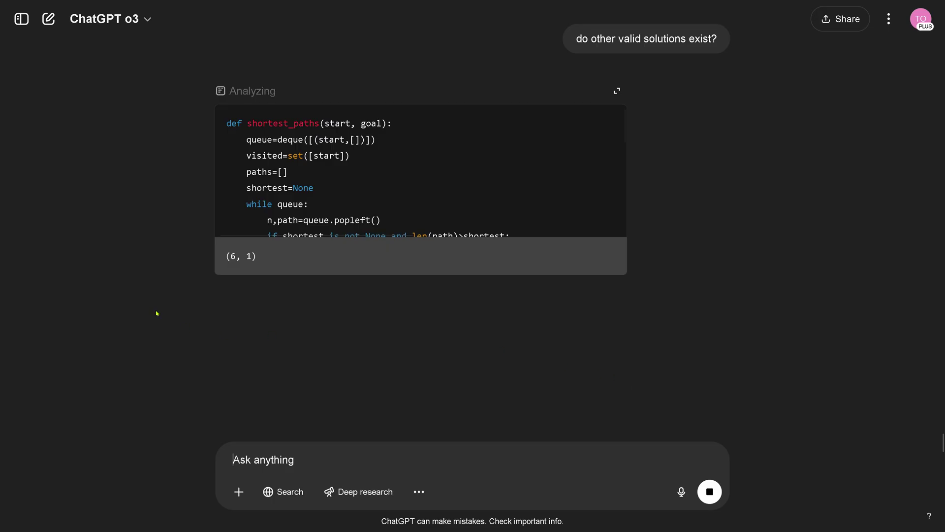
pyautogui.scroll(-5, 512, 164)
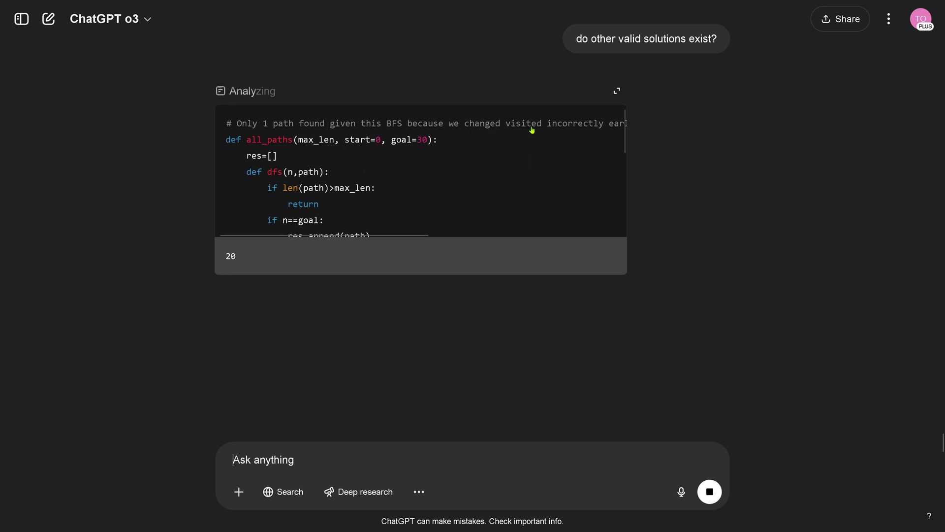
# Expand the analysis and read the reply: twenty six-press sequences across Type I and II itineraries
pyautogui.click(603, 133)
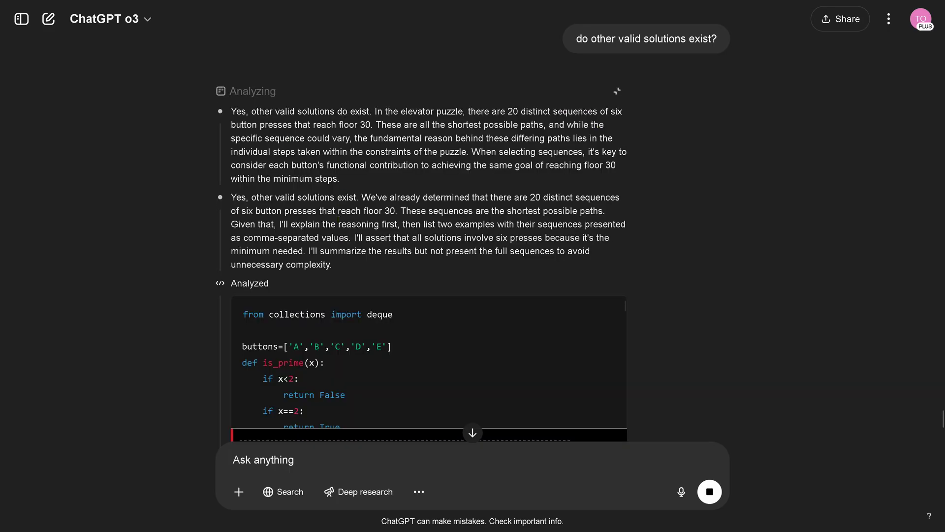
pyautogui.scroll(-10, 130, 252)
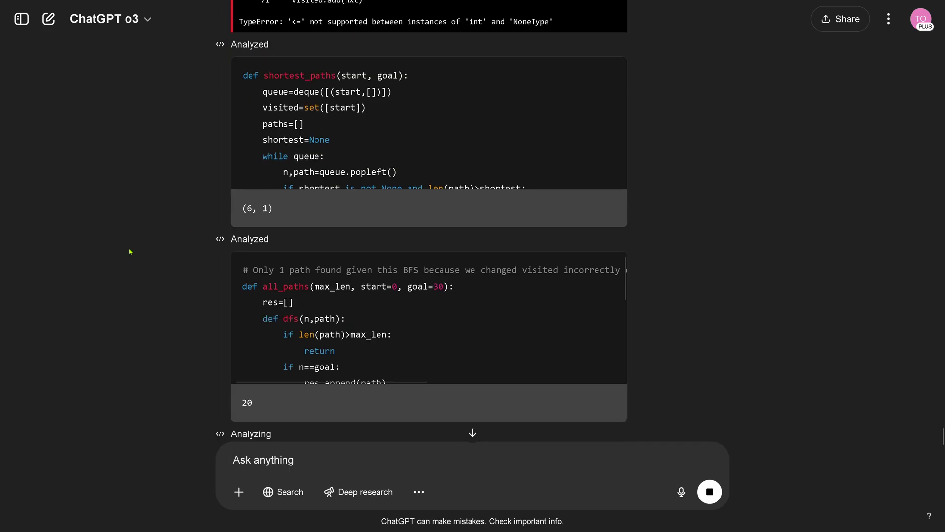
pyautogui.scroll(-4, 132, 248)
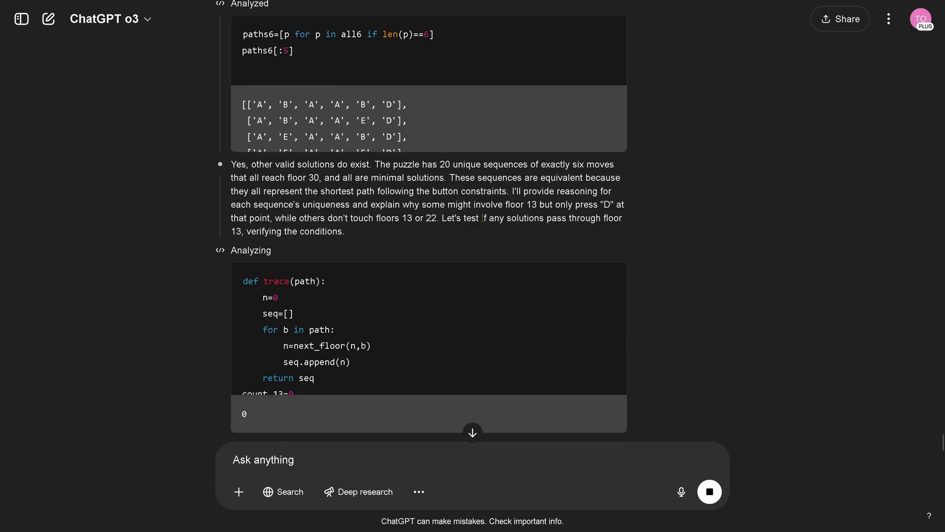
pyautogui.scroll(-3, 392, 306)
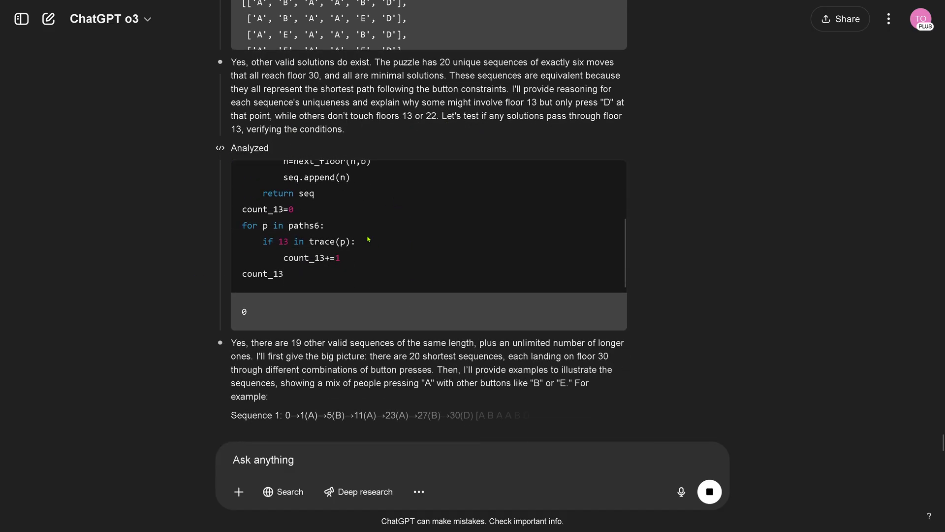
pyautogui.scroll(-1, 387, 220)
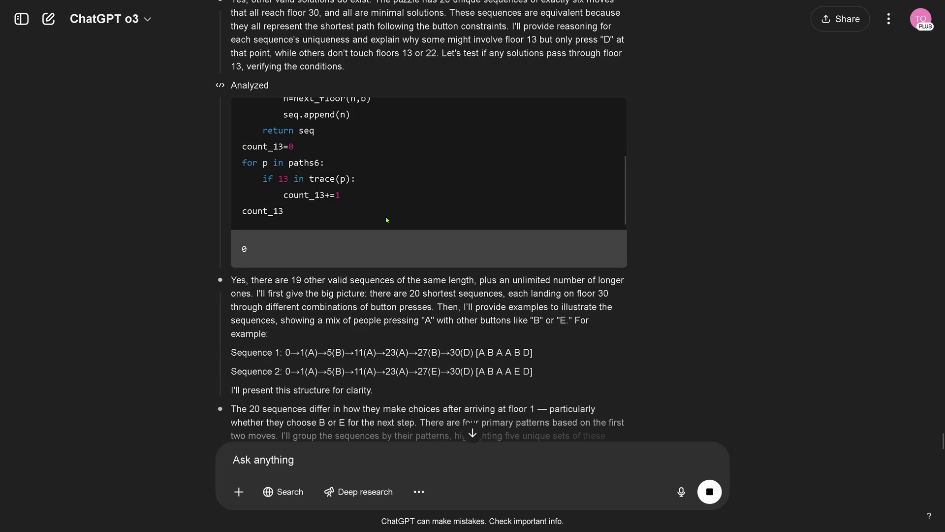
pyautogui.scroll(-2, 386, 219)
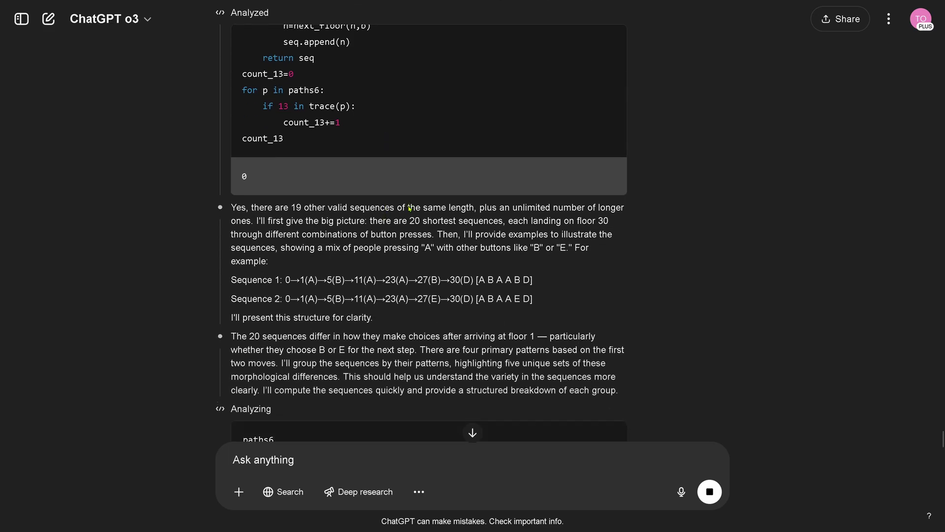
pyautogui.scroll(-3, 394, 212)
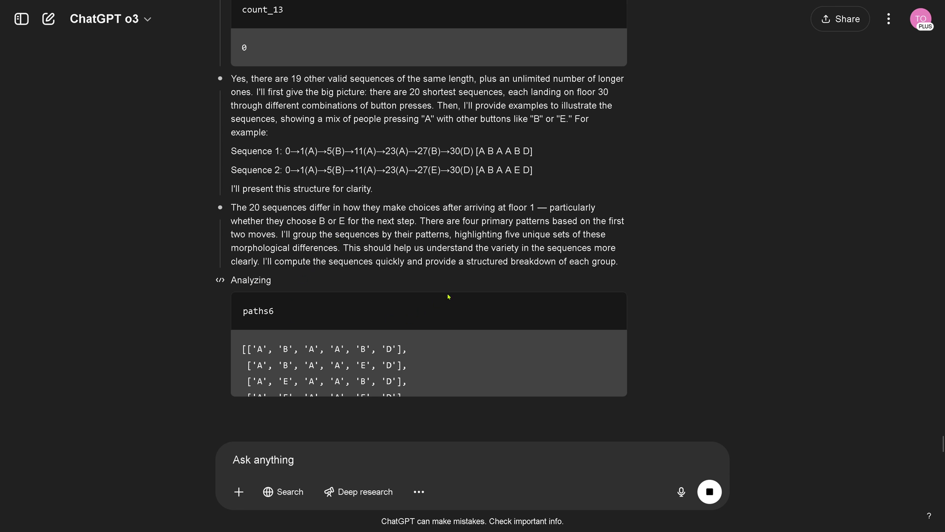
pyautogui.scroll(-5, 504, 370)
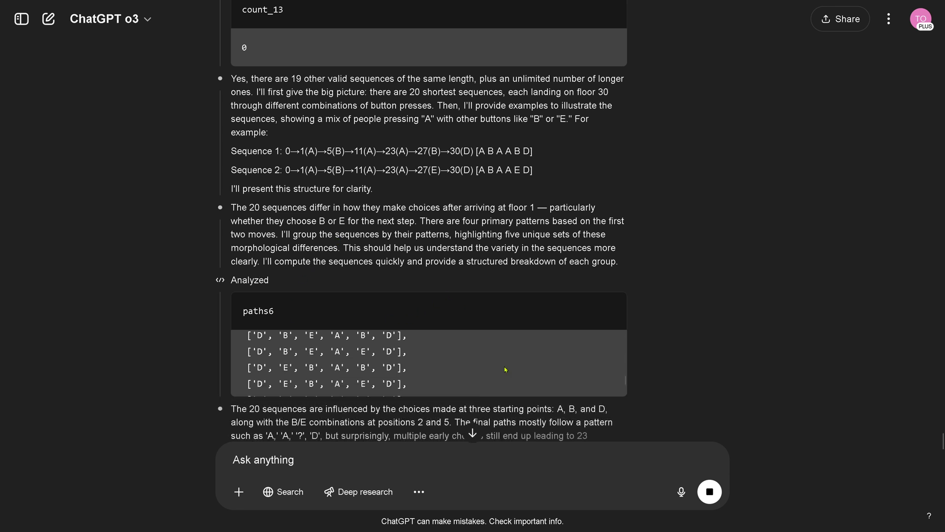
pyautogui.scroll(-2, 505, 369)
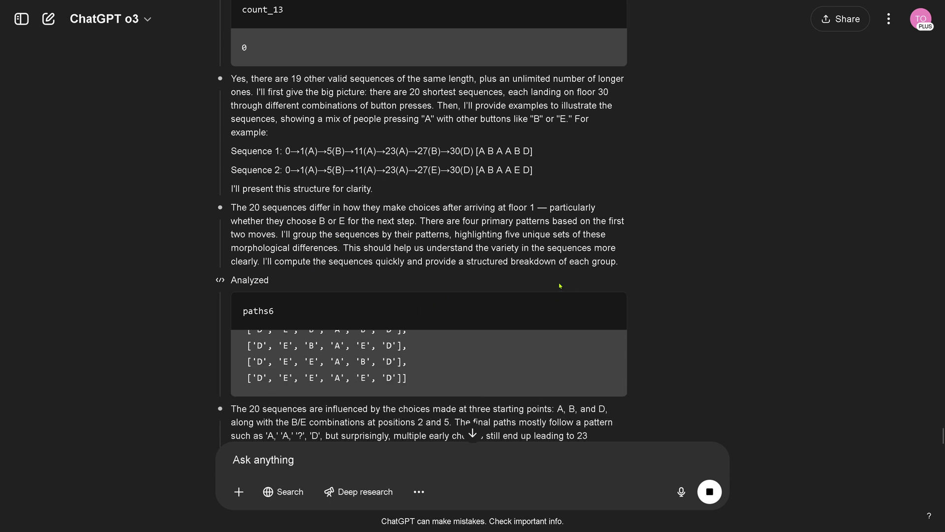
pyautogui.scroll(-4, 560, 285)
pyautogui.scroll(-1, 418, 340)
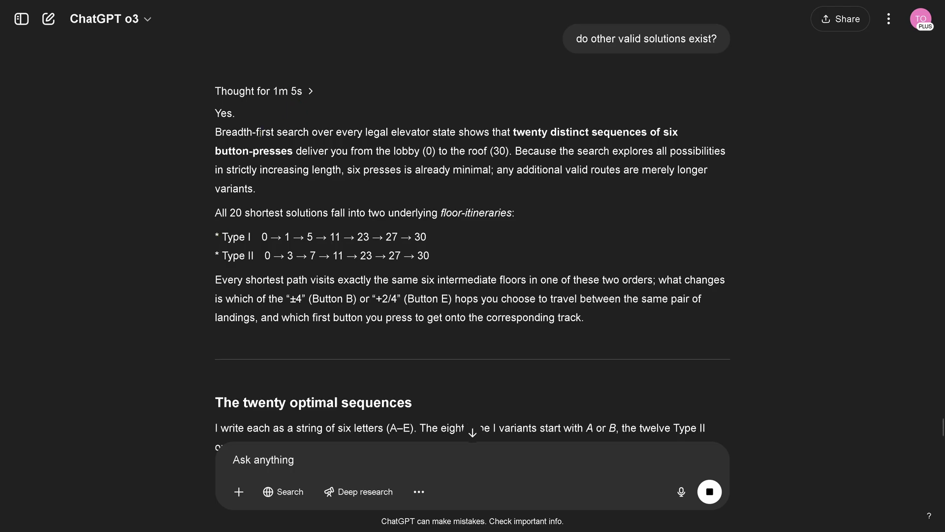
pyautogui.moveTo(259, 132); pyautogui.dragTo(339, 180)
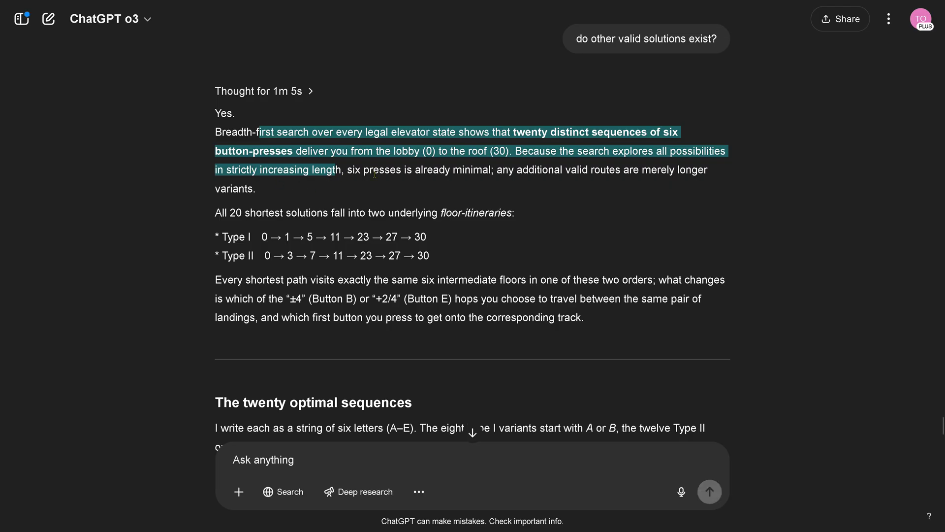
pyautogui.moveTo(369, 170); pyautogui.dragTo(491, 170)
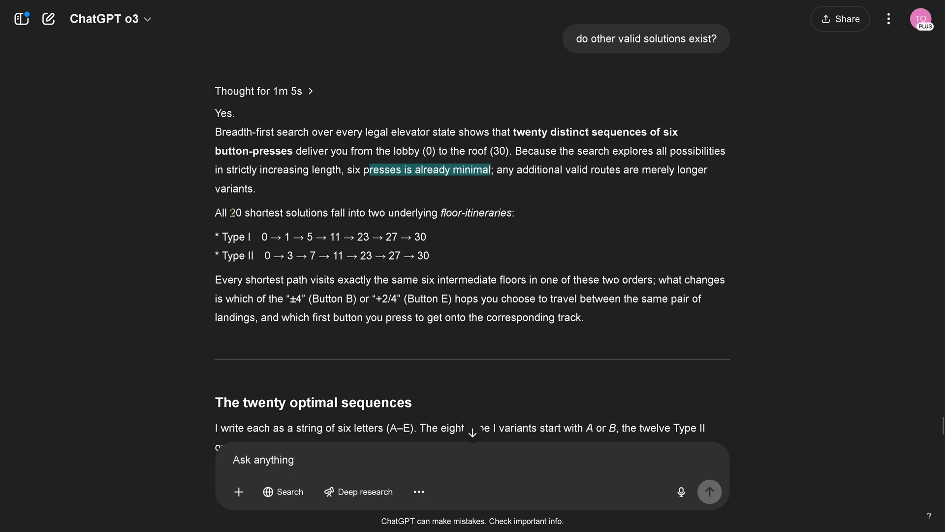
pyautogui.moveTo(231, 213); pyautogui.dragTo(536, 221)
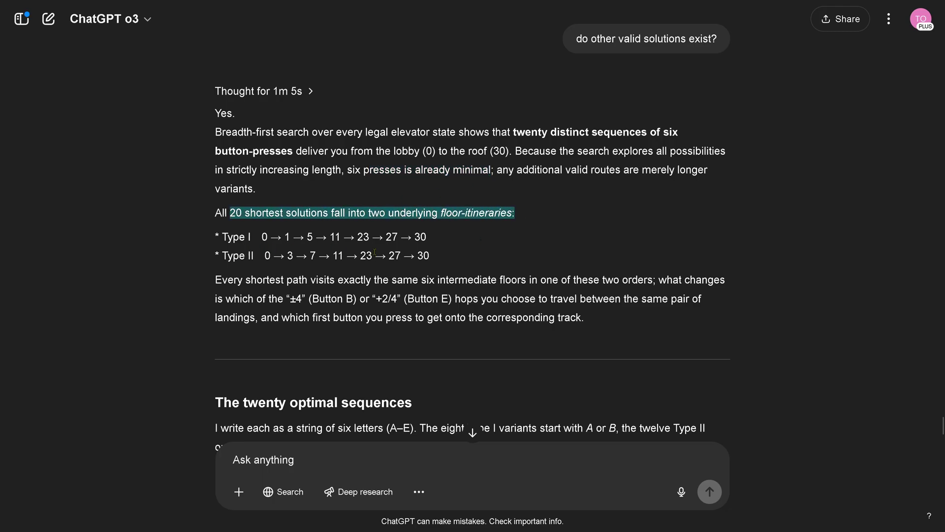
pyautogui.moveTo(386, 236); pyautogui.dragTo(446, 261)
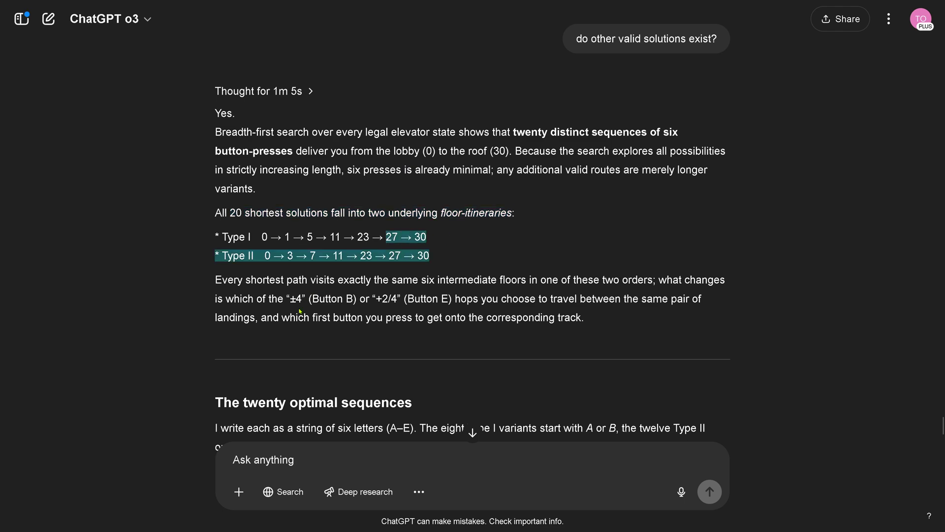
pyautogui.scroll(-4, 299, 311)
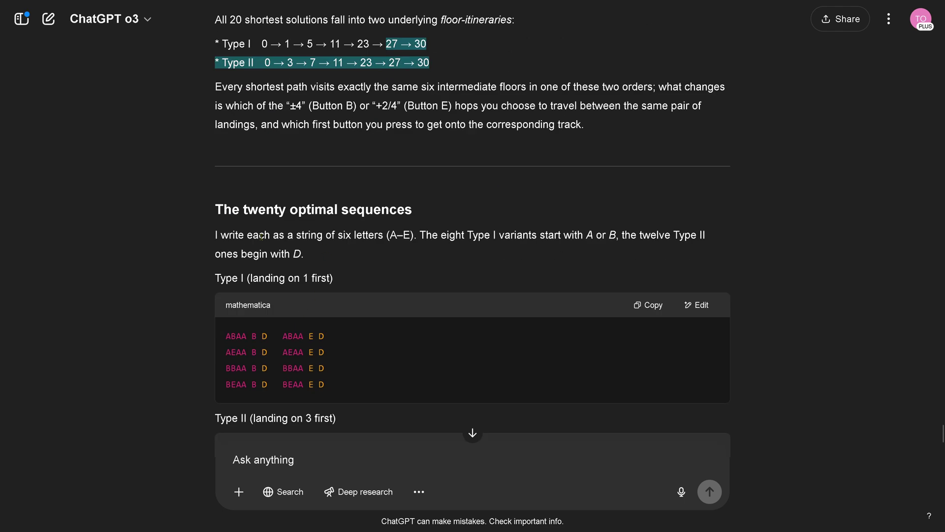
pyautogui.moveTo(260, 234); pyautogui.dragTo(418, 235)
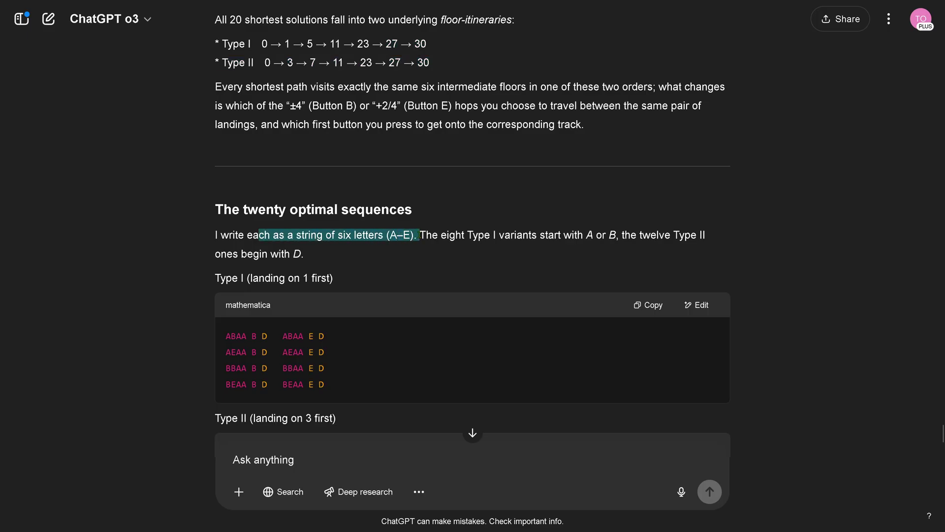
pyautogui.scroll(-4, 420, 236)
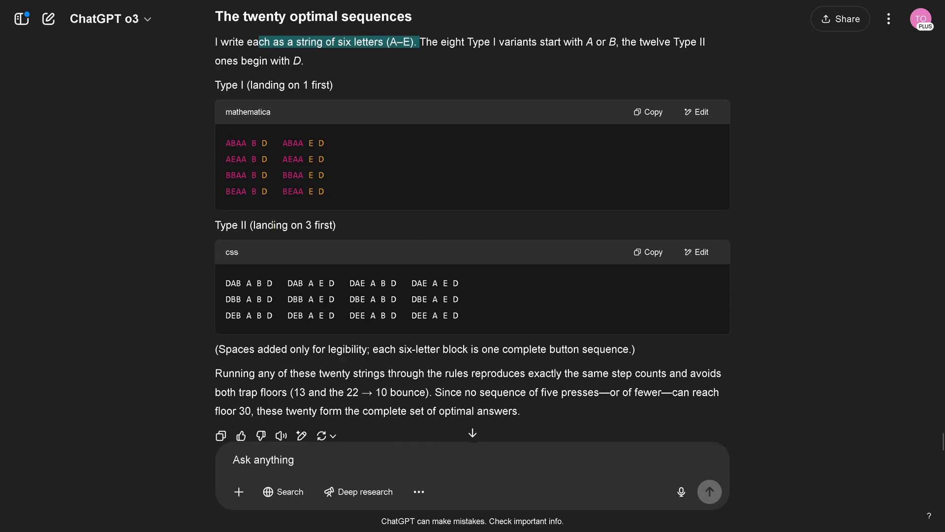
pyautogui.scroll(-1, 381, 207)
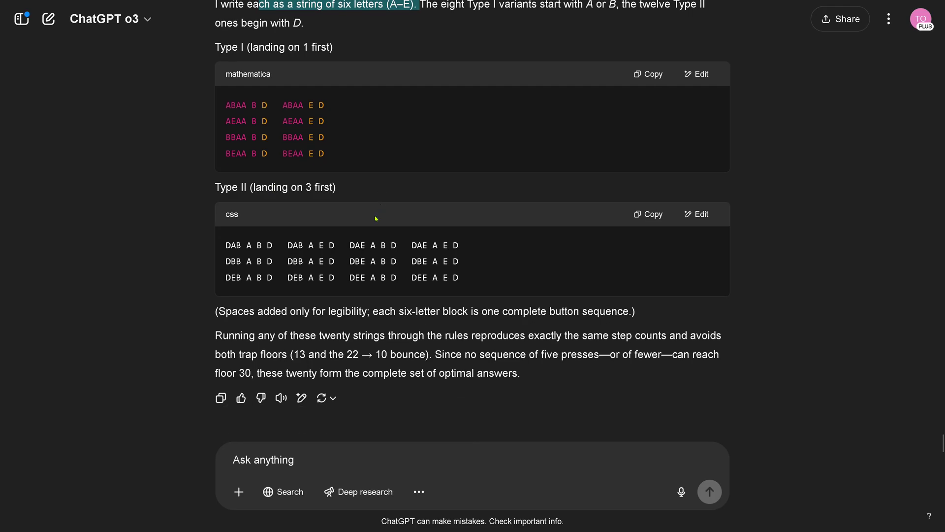
pyautogui.moveTo(285, 336); pyautogui.dragTo(429, 355)
pyautogui.click(522, 380)
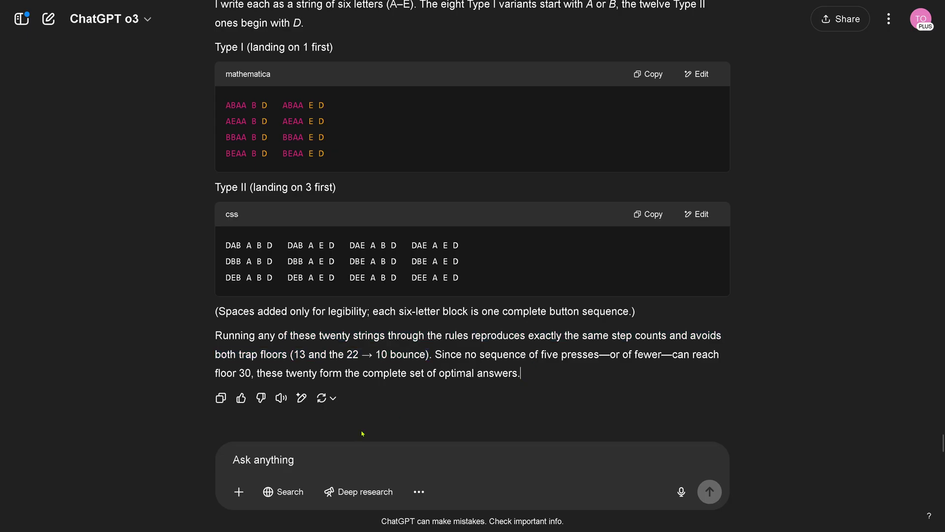
pyautogui.scroll(4, 354, 404)
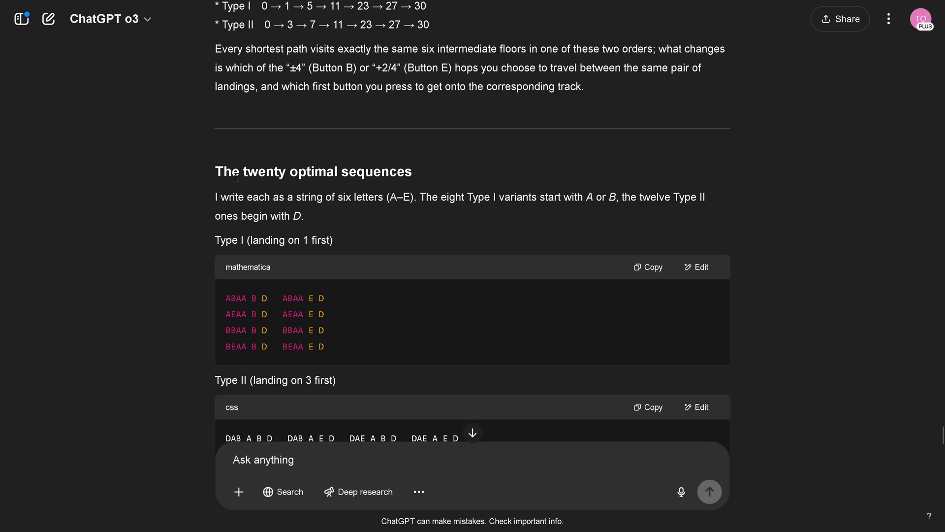
pyautogui.scroll(-4, 411, 334)
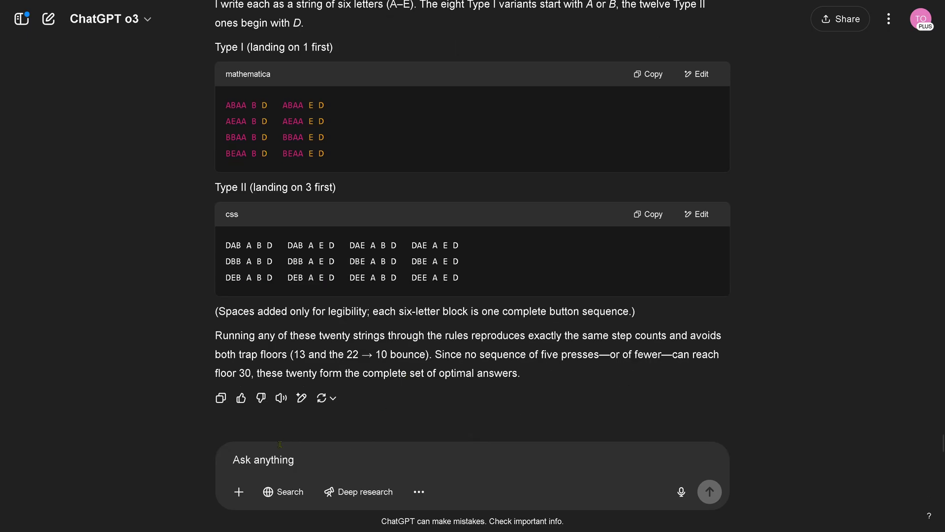
# Paste and send the follow-up question about 20 other valid 6-step solutions
pyautogui.write('So you say, that there are 20 other valid 6 step button presses in my elevator that are a valid solution?')
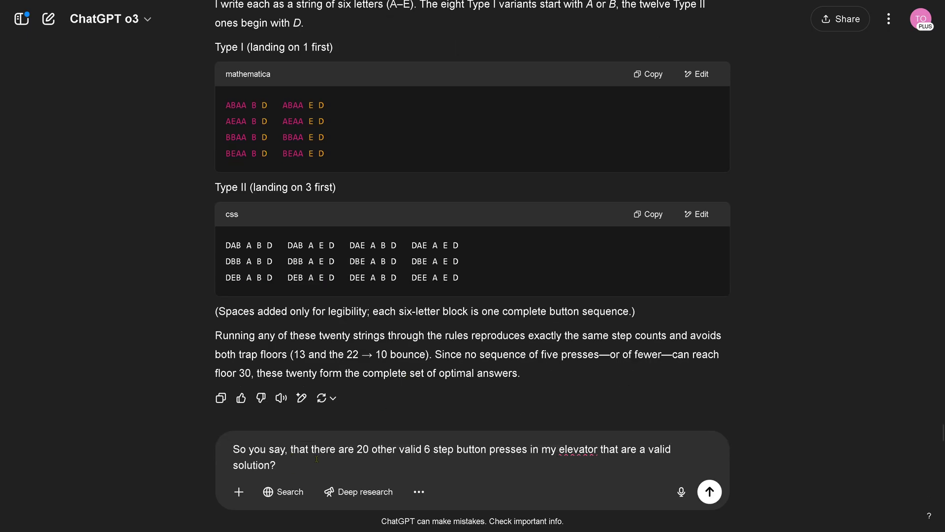
pyautogui.moveTo(396, 452); pyautogui.dragTo(458, 451)
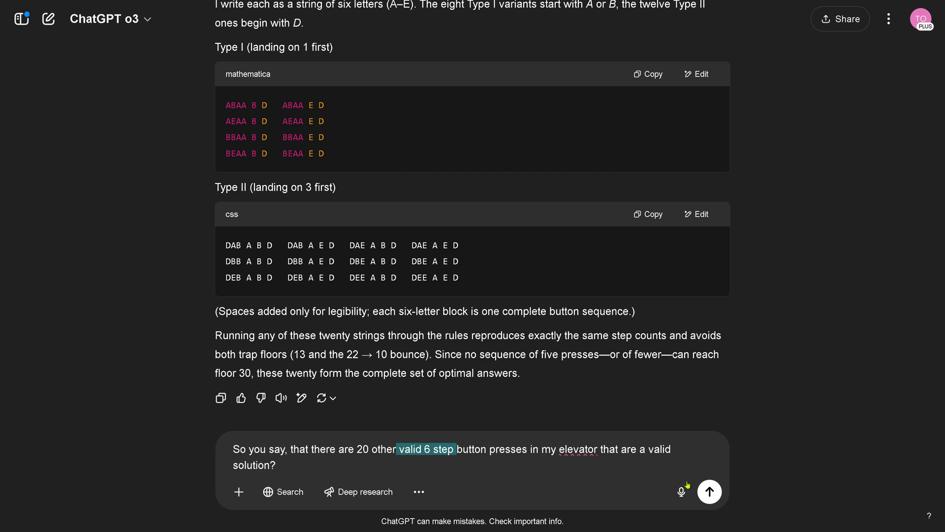
pyautogui.click(710, 492)
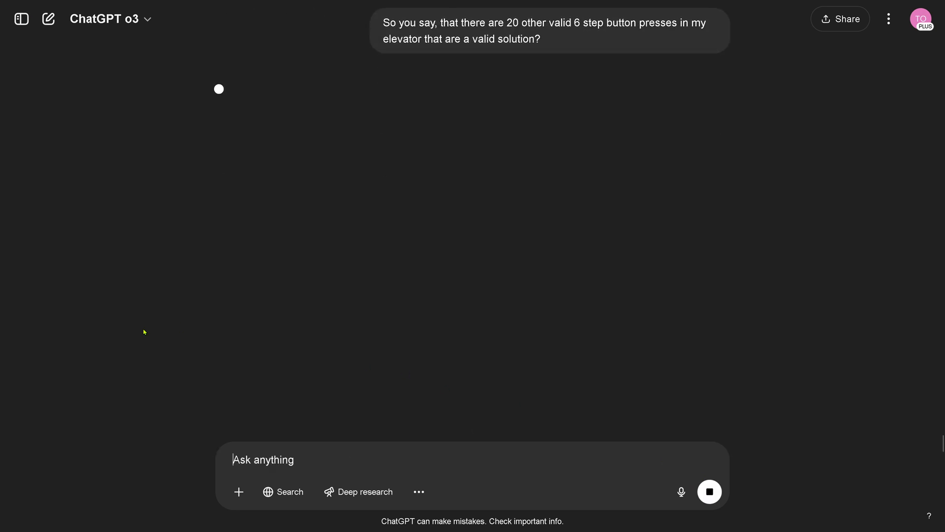
# Review o3's clarification: 20 sequences in total, ABAABD plus 19 others as button-press strings
pyautogui.scroll(4, 137, 341)
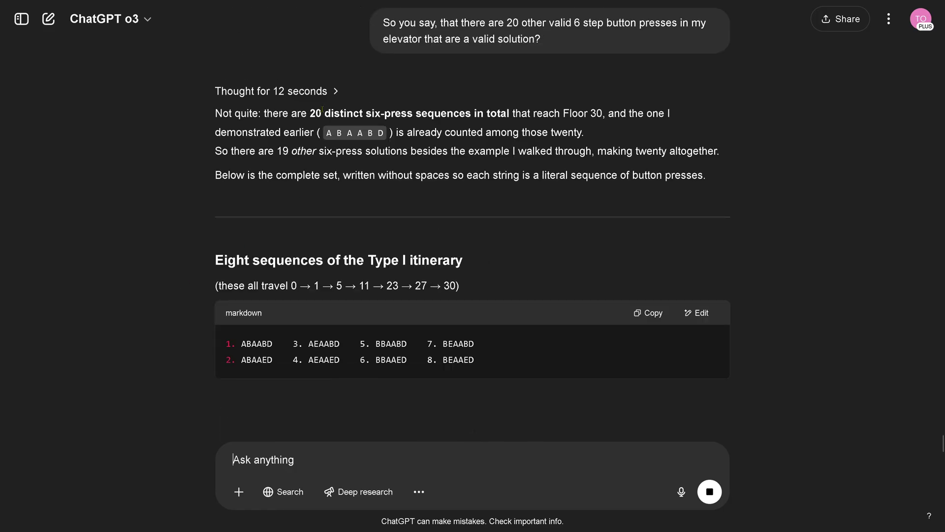
pyautogui.moveTo(310, 114); pyautogui.dragTo(596, 113)
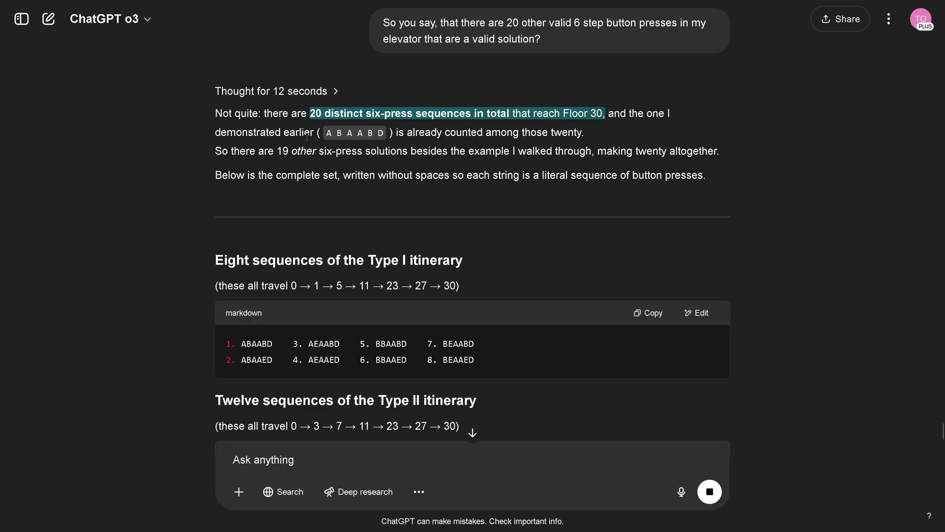
pyautogui.moveTo(268, 151); pyautogui.dragTo(726, 154)
pyautogui.moveTo(256, 176); pyautogui.dragTo(742, 180)
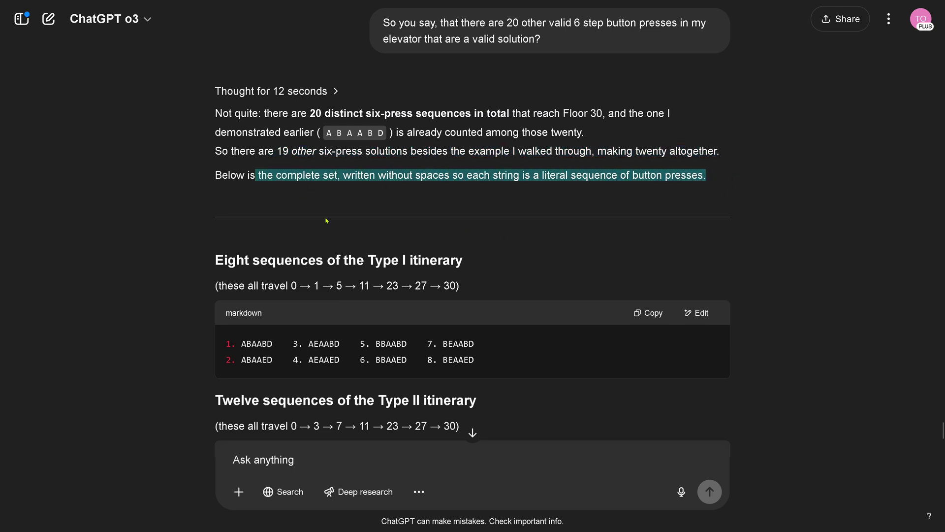
pyautogui.scroll(-4, 230, 273)
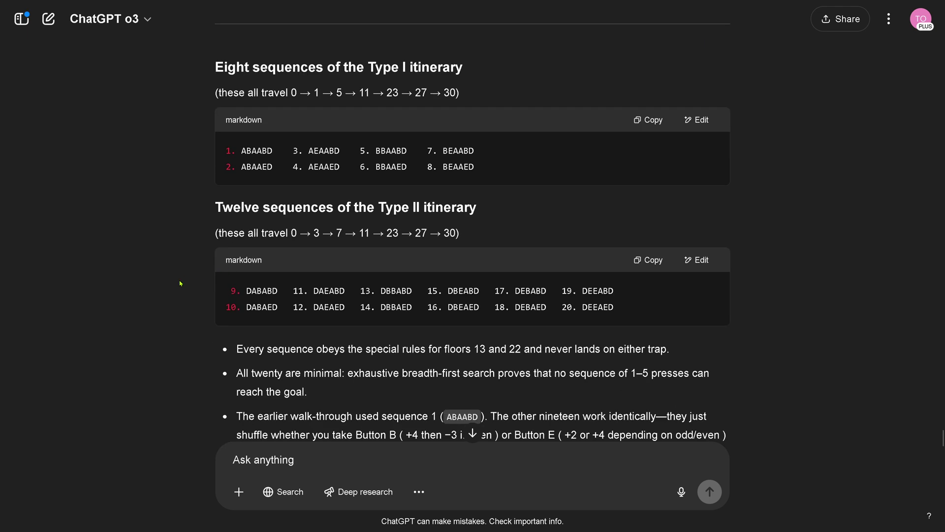
pyautogui.scroll(-3, 180, 284)
pyautogui.scroll(8, 180, 283)
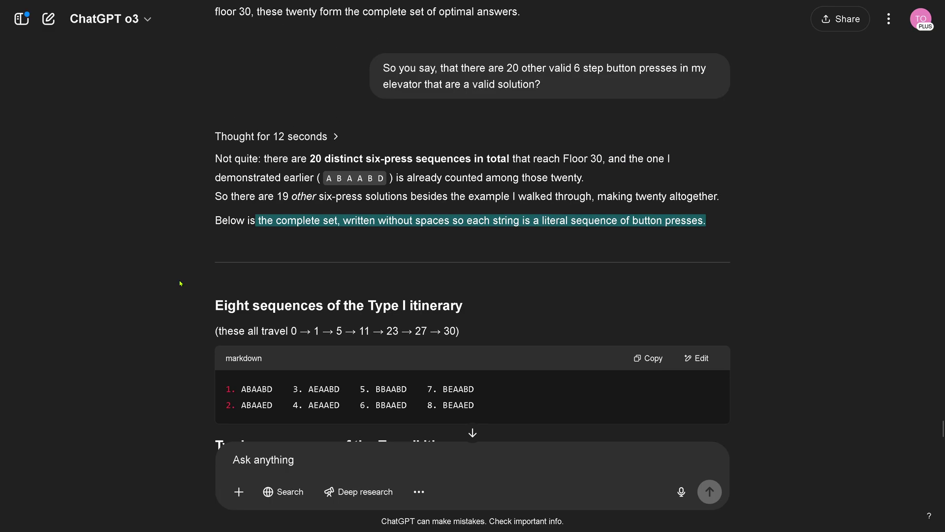
pyautogui.scroll(-8, 173, 279)
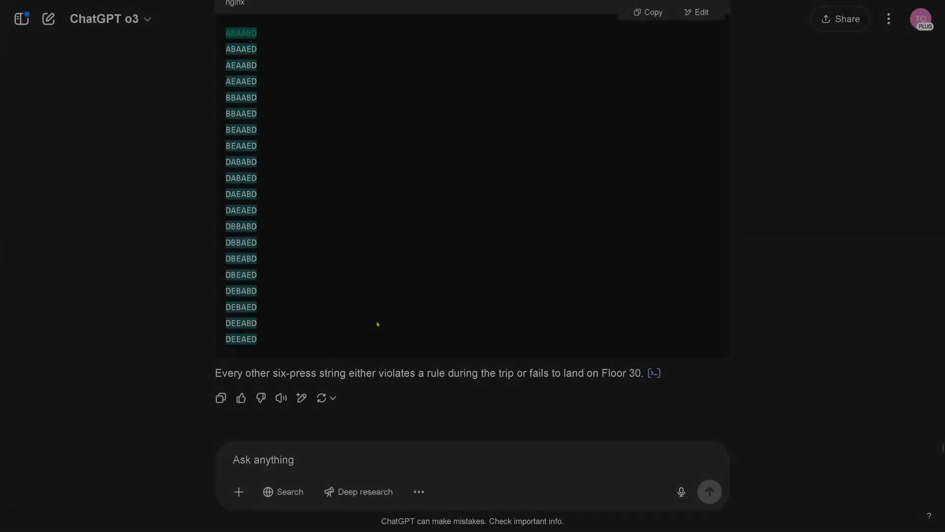
pyautogui.scroll(4, 377, 323)
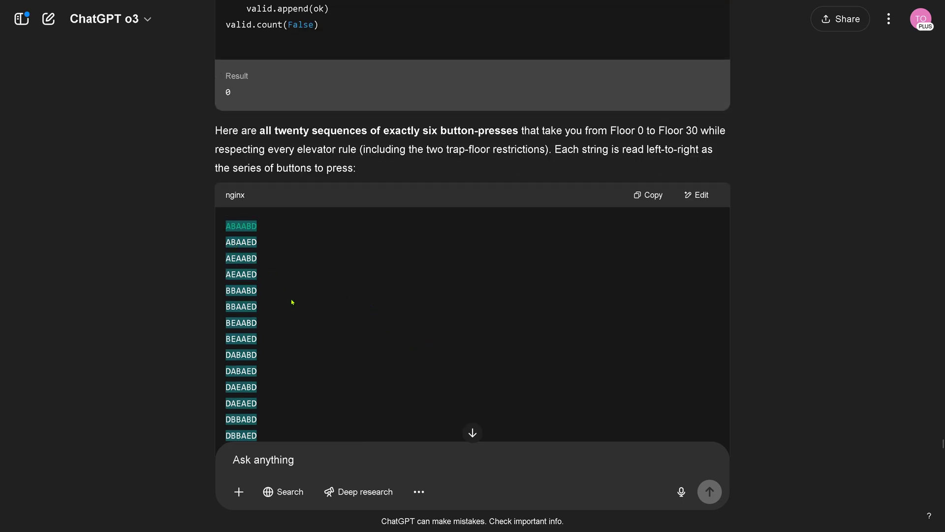
pyautogui.scroll(-4, 292, 302)
pyautogui.click(262, 460)
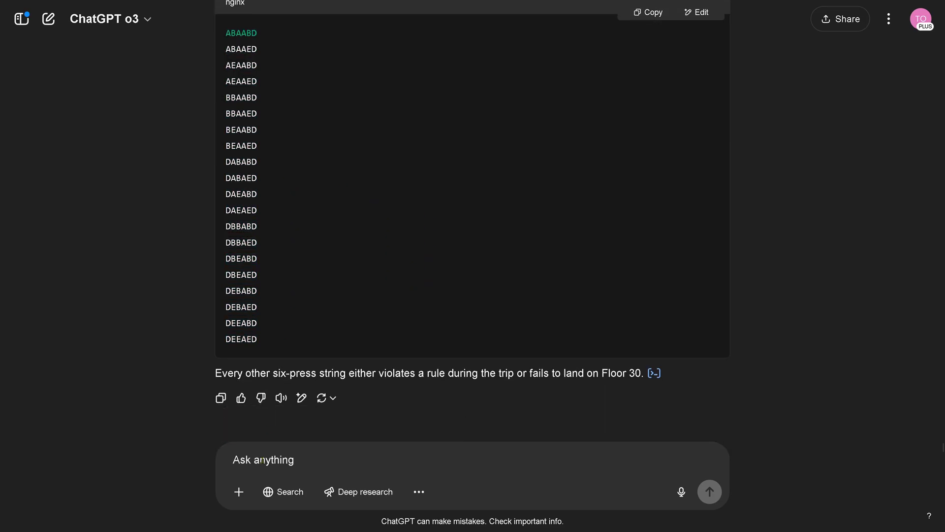
# Send the question whether the 20 sequences reduce to just three distinct floor paths
pyautogui.write('only three distinct shortest floor paths represented by the 20 provided button sequences.')
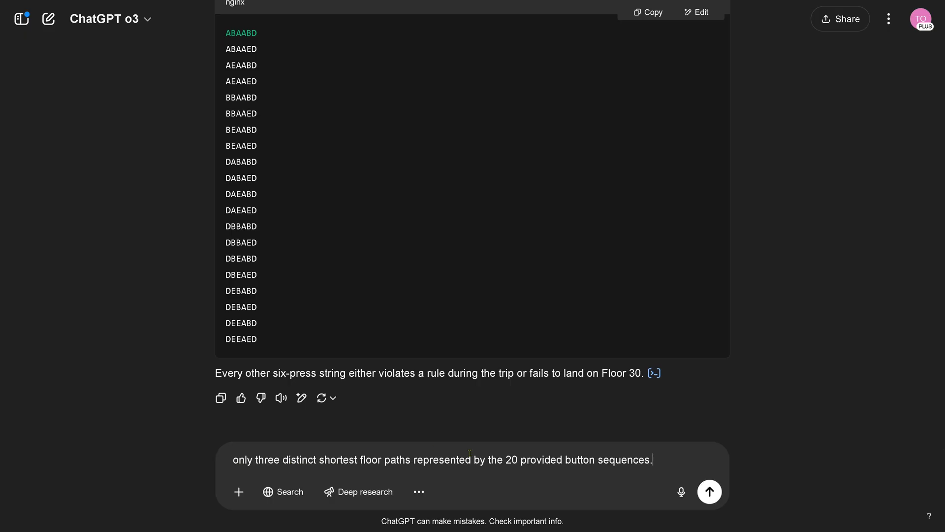
pyautogui.moveTo(291, 459); pyautogui.dragTo(672, 473)
pyautogui.click(665, 458)
pyautogui.press('Return')
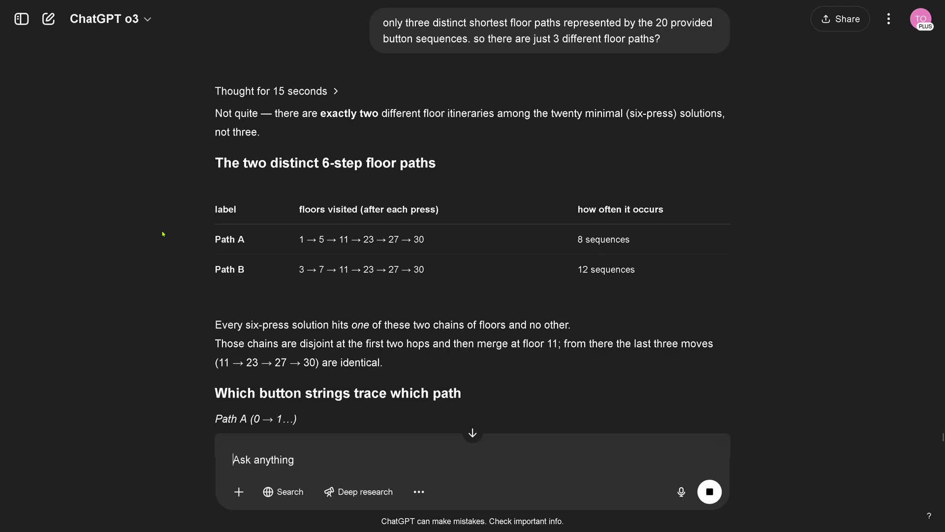
pyautogui.scroll(-10, 163, 233)
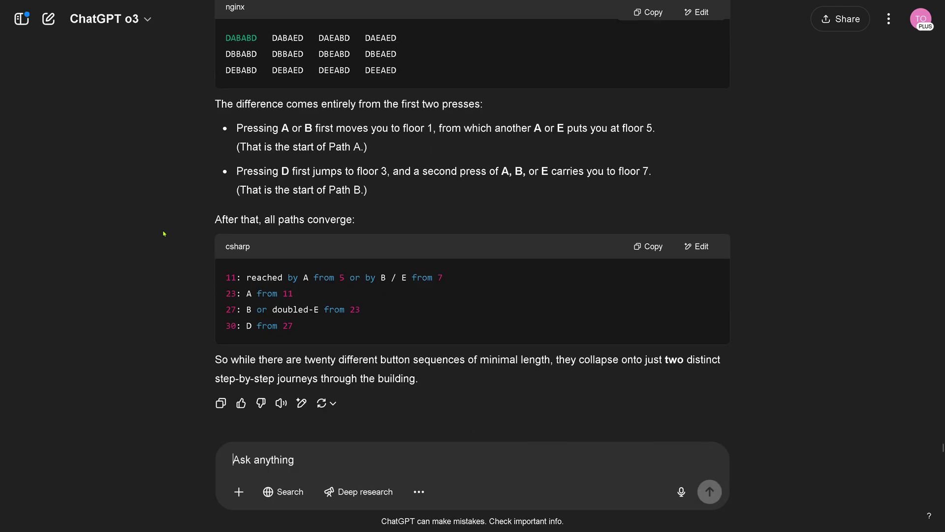
pyautogui.moveTo(633, 360); pyautogui.dragTo(635, 378)
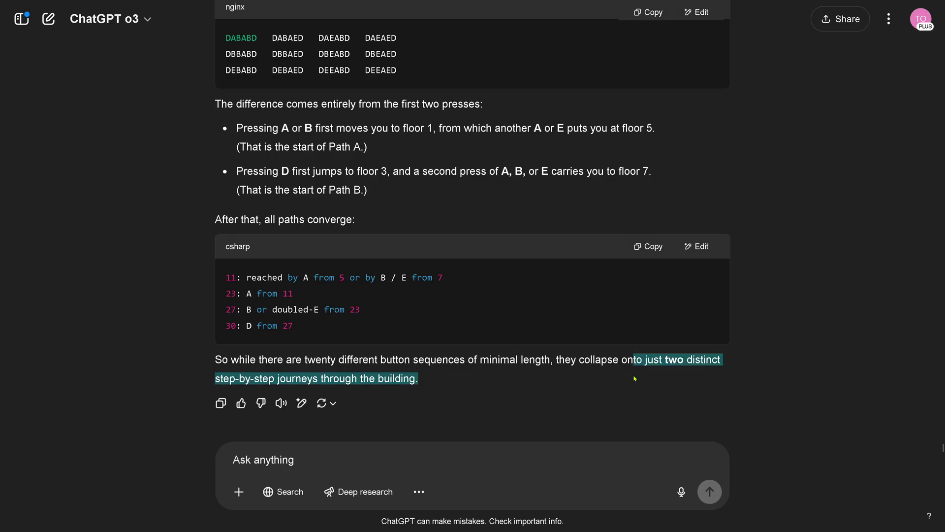
pyautogui.scroll(10, 109, 395)
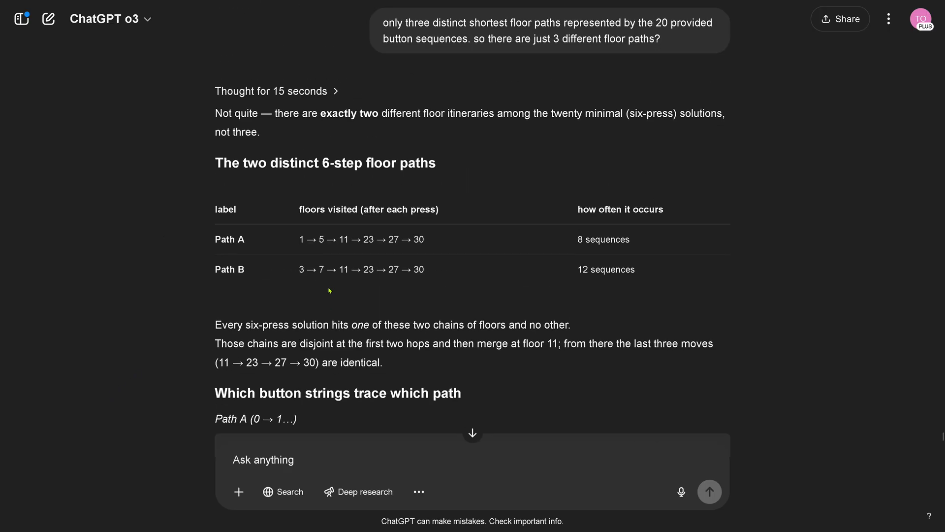
pyautogui.moveTo(301, 239); pyautogui.dragTo(433, 253)
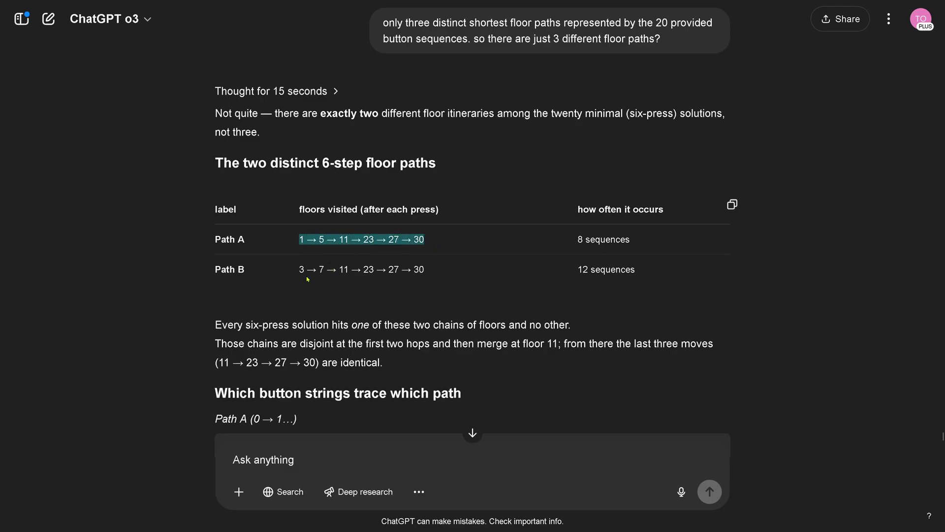
pyautogui.moveTo(300, 269); pyautogui.dragTo(445, 279)
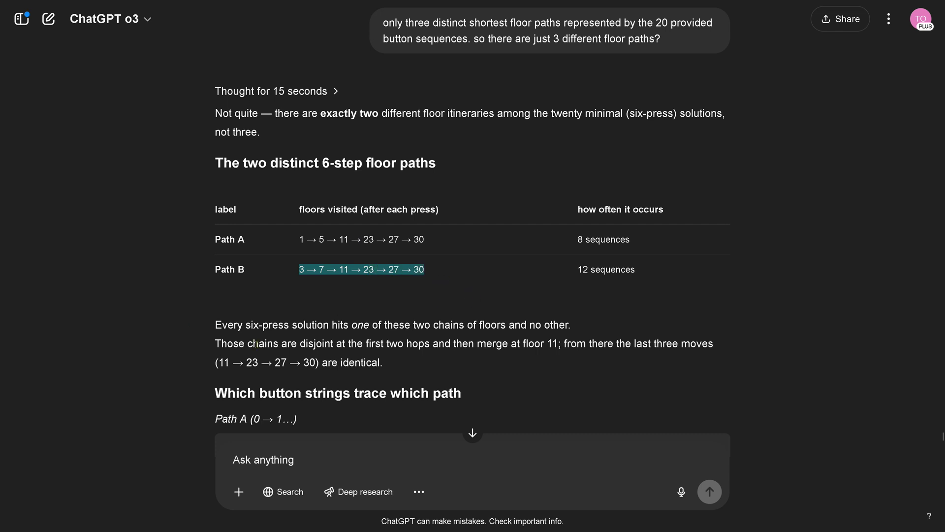
pyautogui.moveTo(298, 324); pyautogui.dragTo(579, 326)
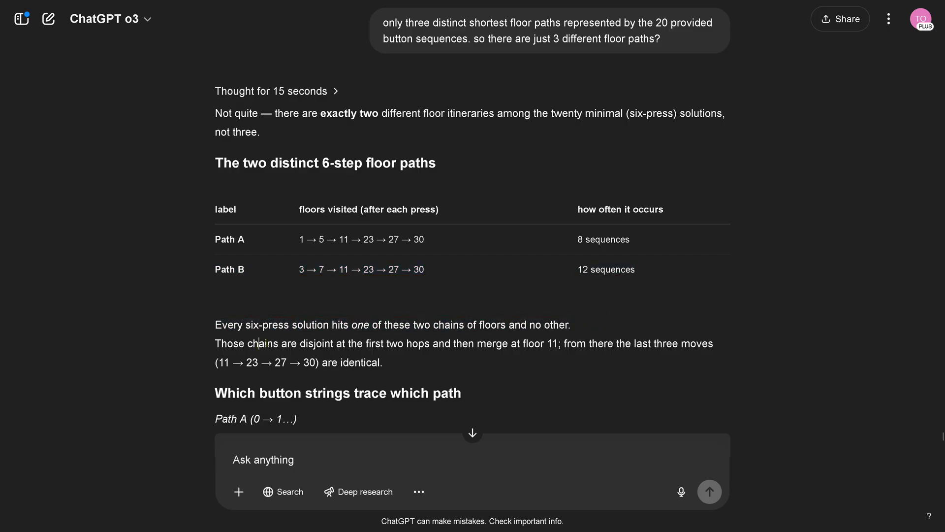
pyautogui.moveTo(277, 344); pyautogui.dragTo(577, 344)
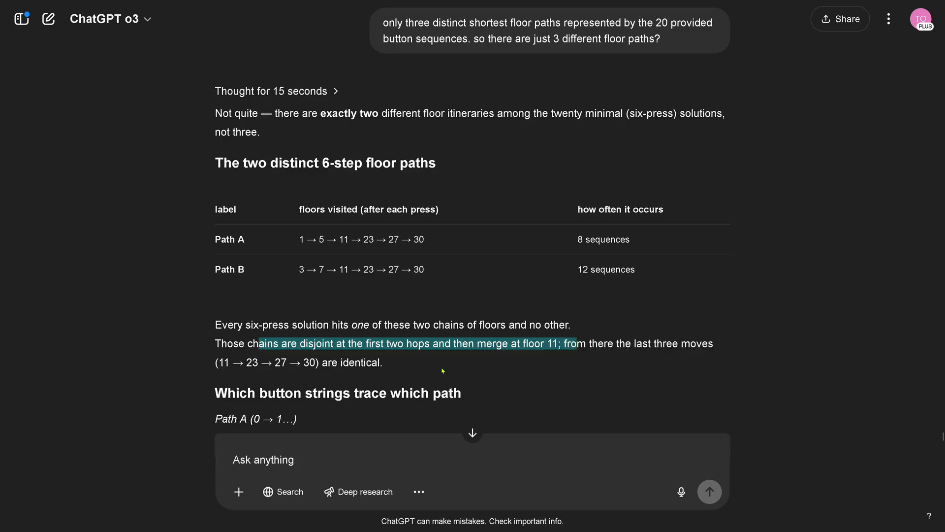
pyautogui.scroll(-4, 443, 371)
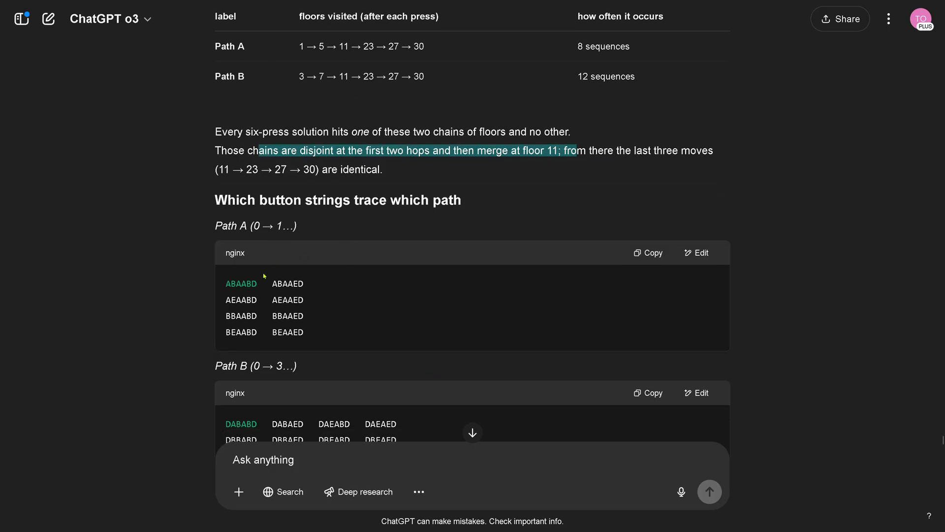
pyautogui.scroll(-4, 365, 298)
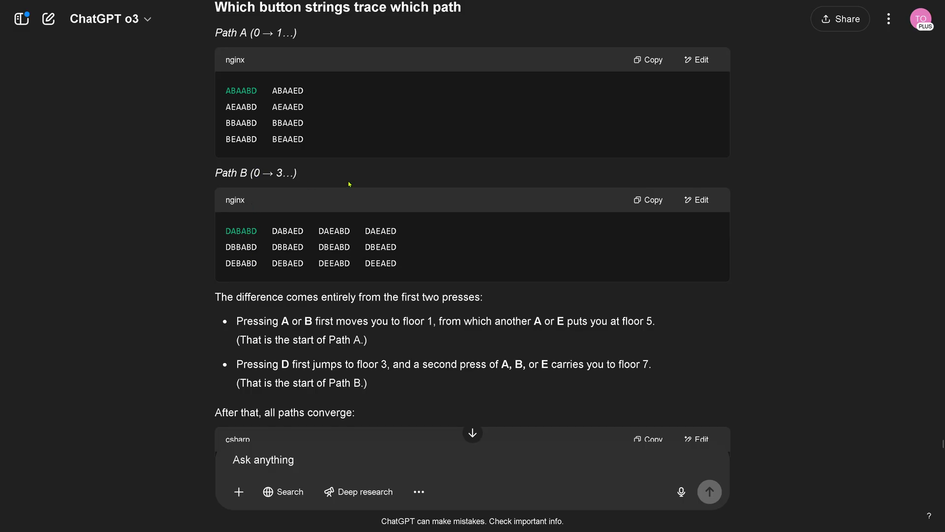
pyautogui.scroll(4, 349, 184)
pyautogui.moveTo(311, 76)
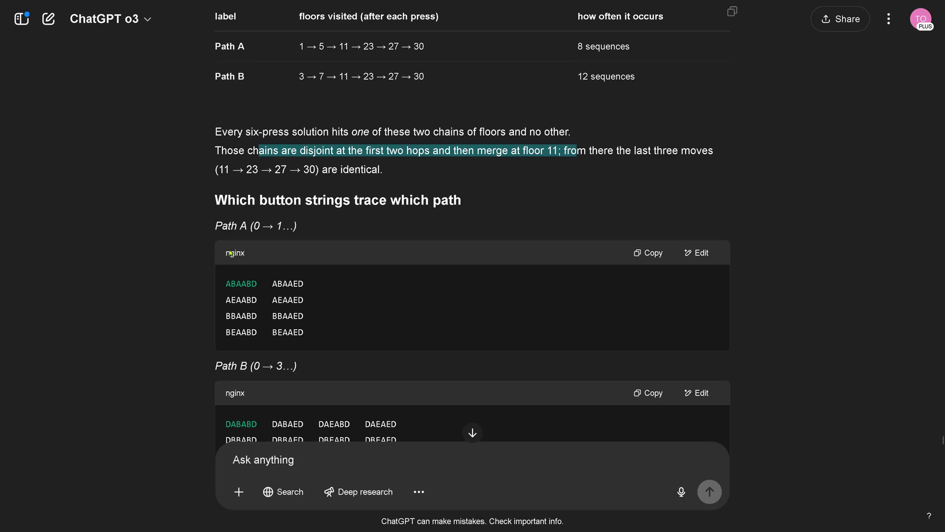
pyautogui.moveTo(222, 225); pyautogui.dragTo(297, 227)
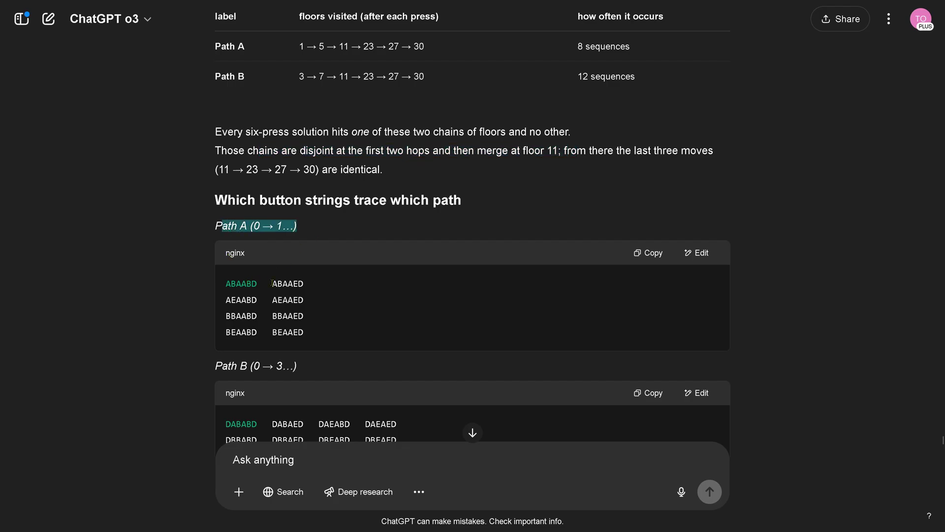
pyautogui.scroll(-4, 375, 294)
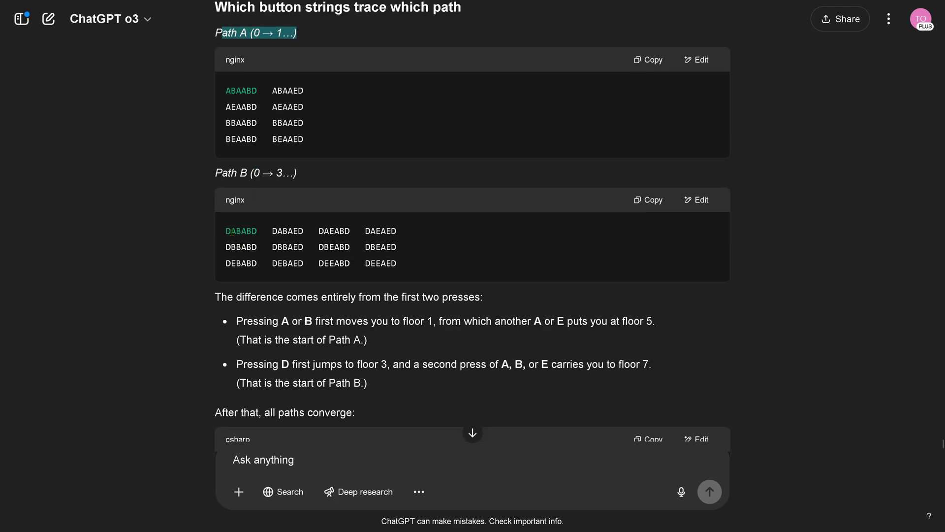
pyautogui.scroll(-4, 406, 276)
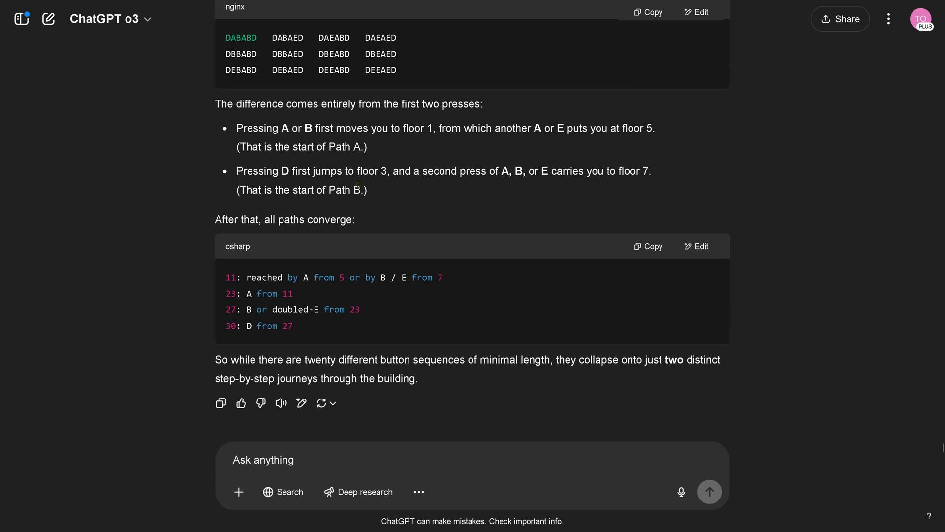
pyautogui.moveTo(312, 129); pyautogui.dragTo(397, 147)
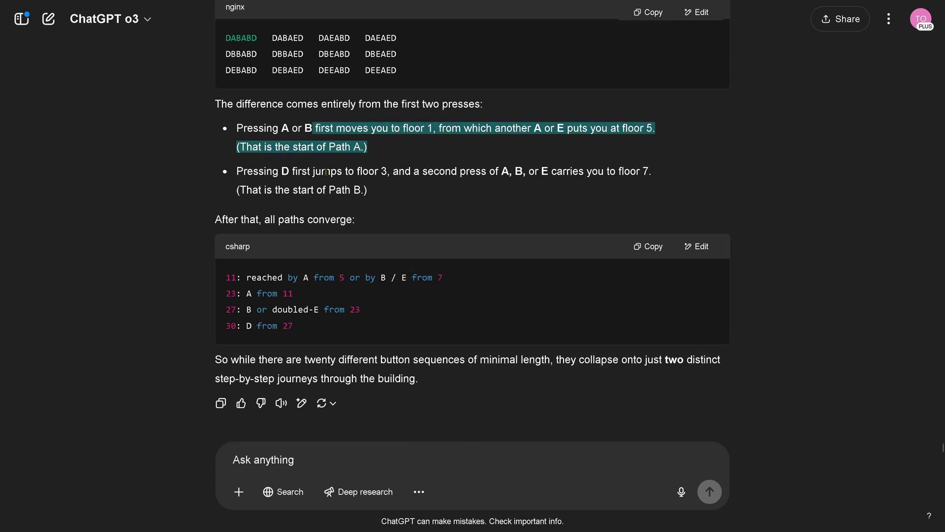
pyautogui.moveTo(322, 172); pyautogui.dragTo(378, 191)
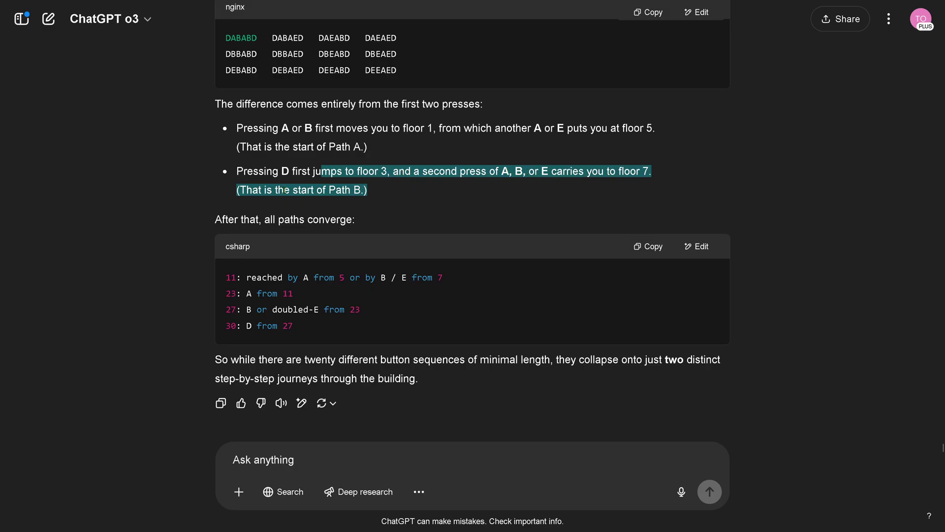
pyautogui.scroll(-1, 388, 207)
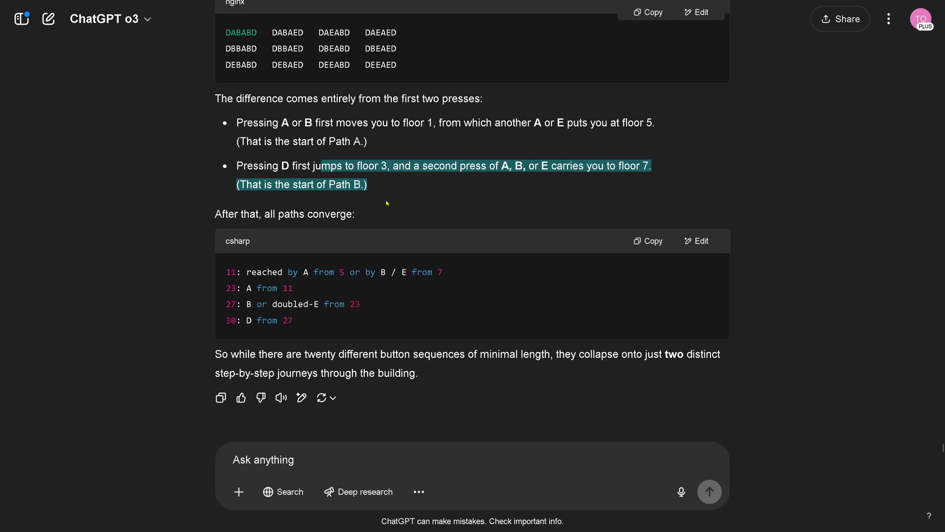
pyautogui.moveTo(258, 354); pyautogui.dragTo(428, 384)
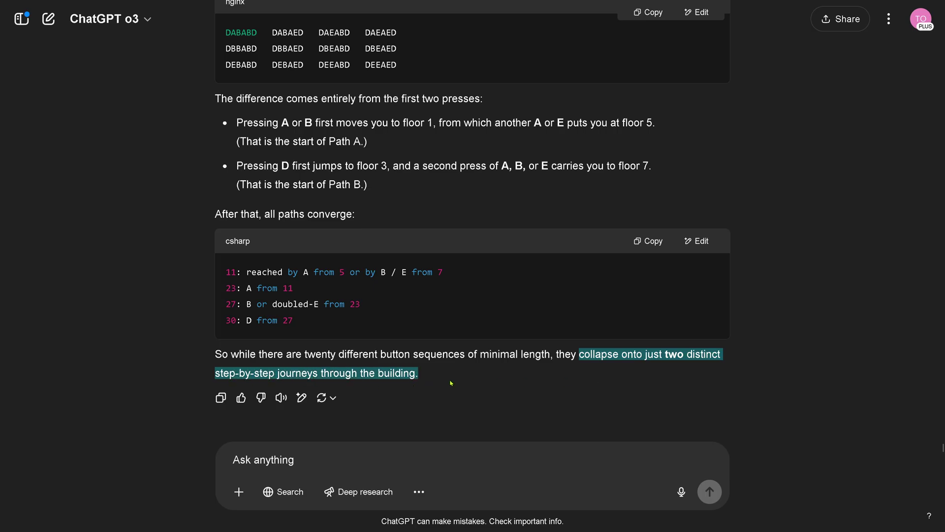
pyautogui.scroll(8, 493, 387)
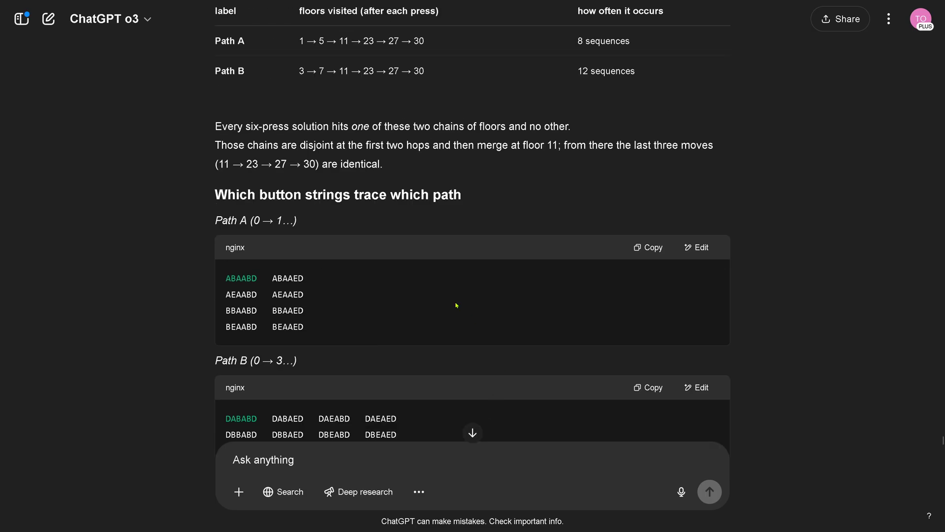
pyautogui.scroll(-8, 456, 306)
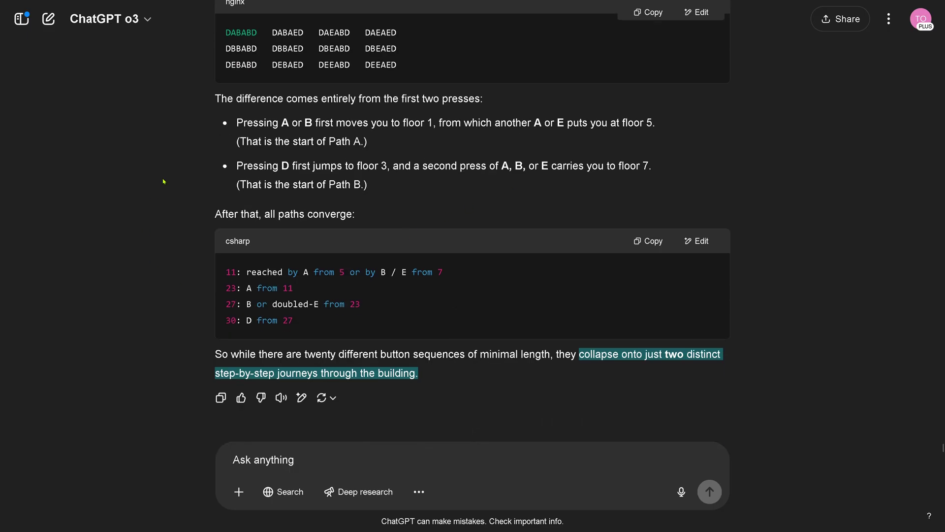